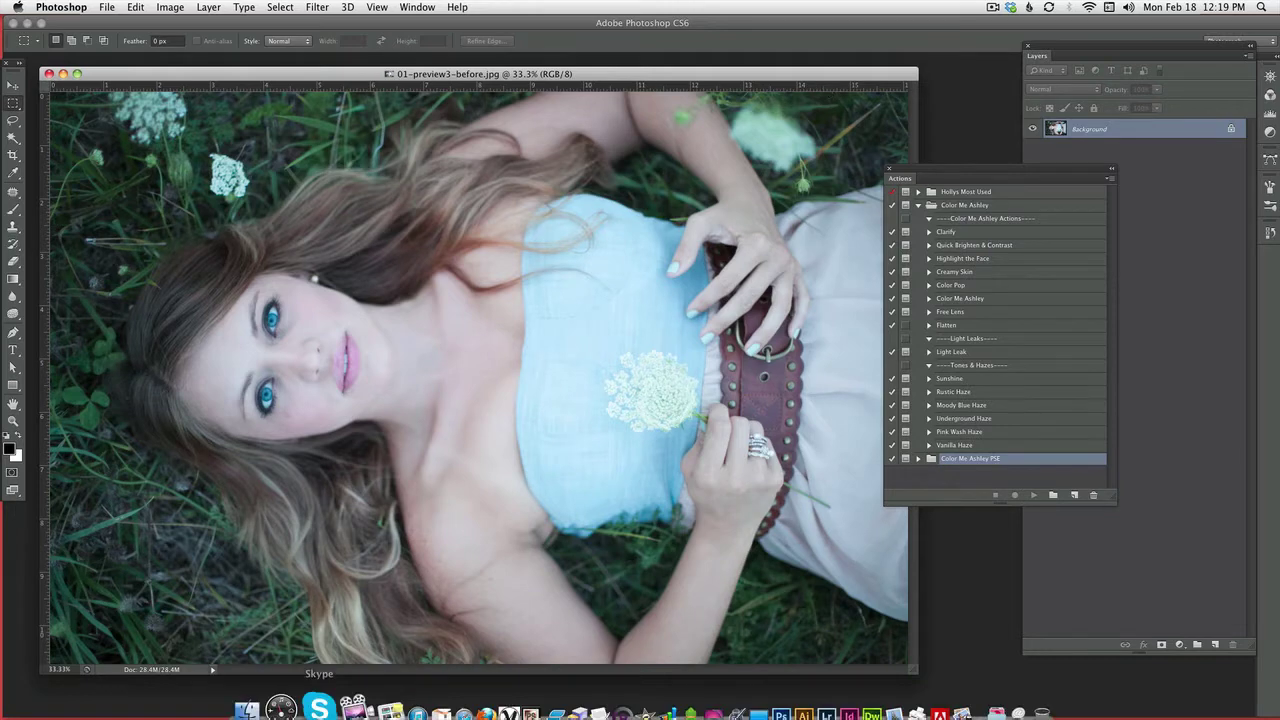
View the light leak images in the LL folder in Finder and return to the portrait in Photoshop
left_click(256, 708)
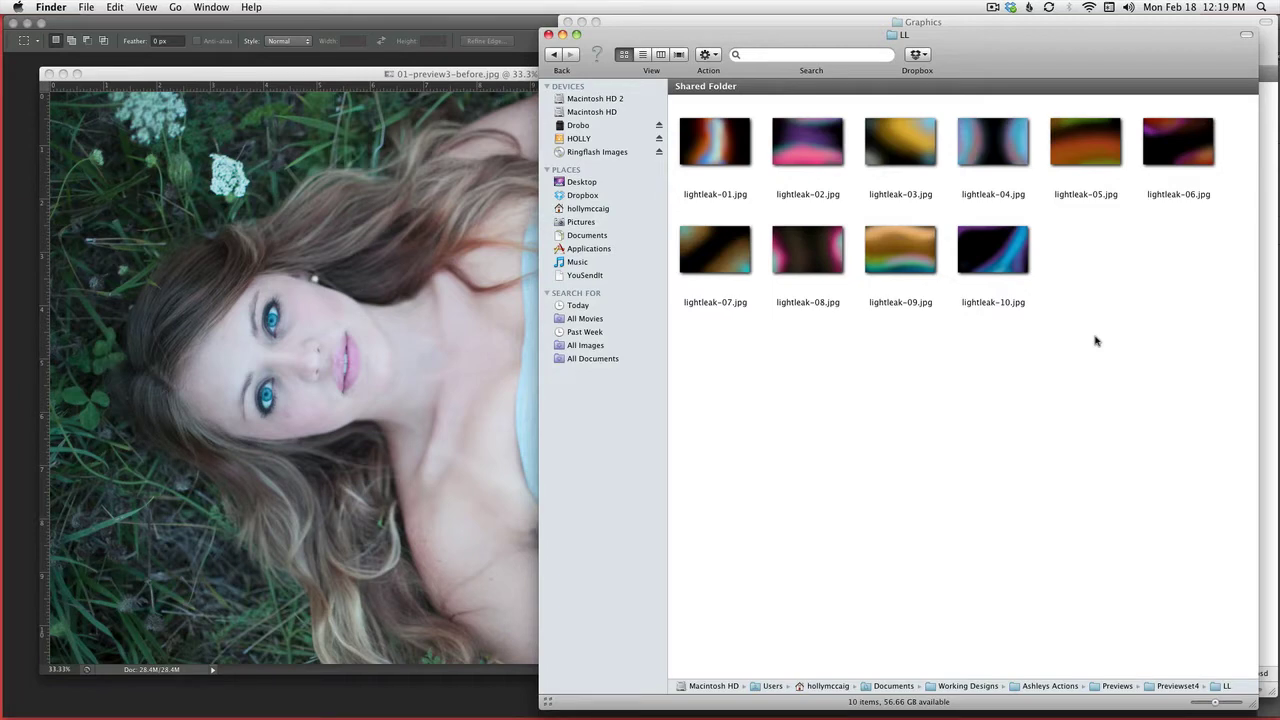
left_click(497, 70)
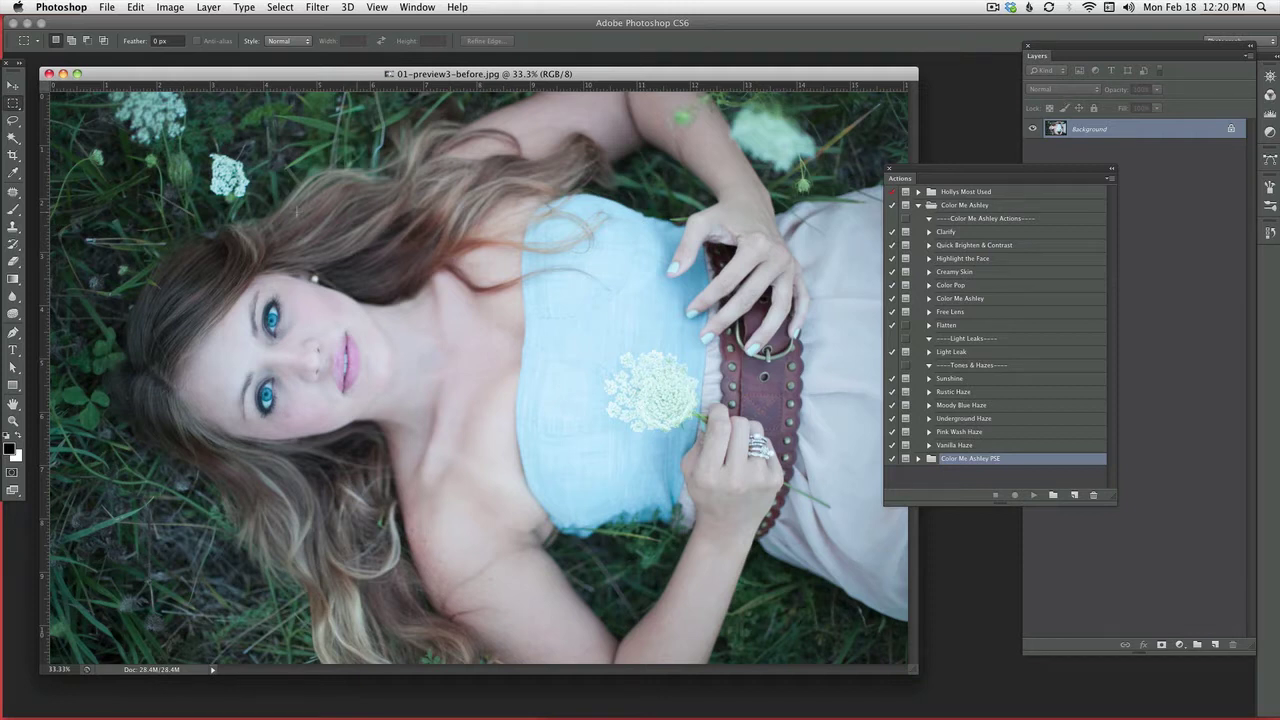
Retouch the skin under both eyes and on the cheek with the Patch tool, deselecting after each patch
left_click(13, 191)
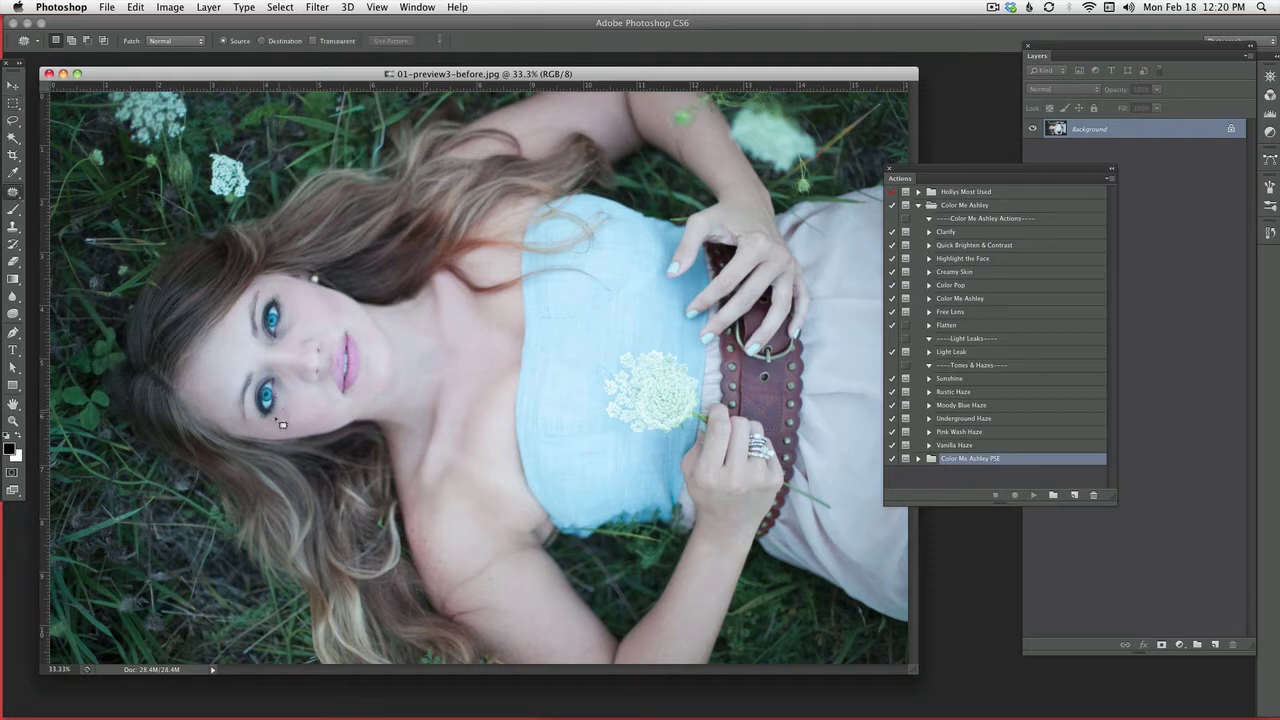
left_click_drag(282, 425, 333, 422)
key("super+d")
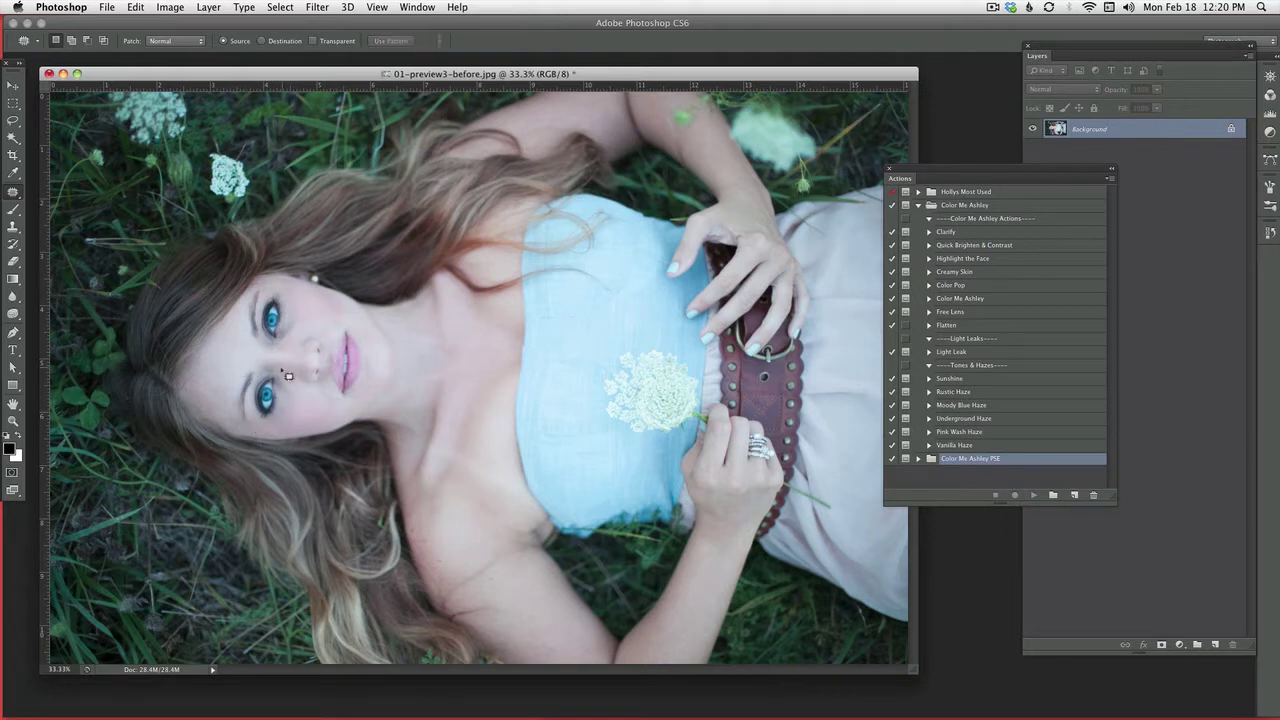
mouse_move(281, 378)
left_mouse_down()
mouse_move(285, 411)
mouse_move(285, 378)
mouse_move(305, 381)
mouse_move(284, 396)
mouse_move(310, 415)
left_mouse_up()
key("super+d")
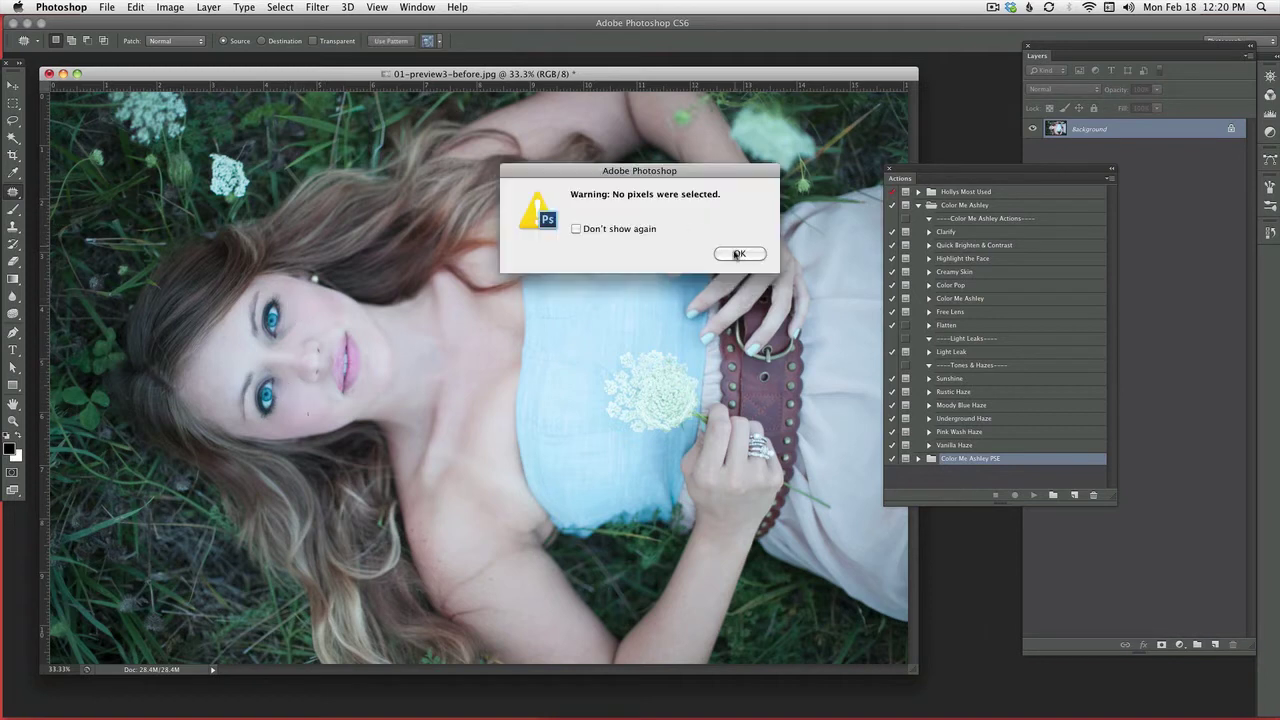
left_click(738, 254)
mouse_move(287, 325)
left_mouse_down()
mouse_move(286, 343)
mouse_move(307, 320)
mouse_move(290, 293)
left_mouse_up()
left_click(739, 253)
left_click_drag(291, 294, 307, 304)
key("super+d")
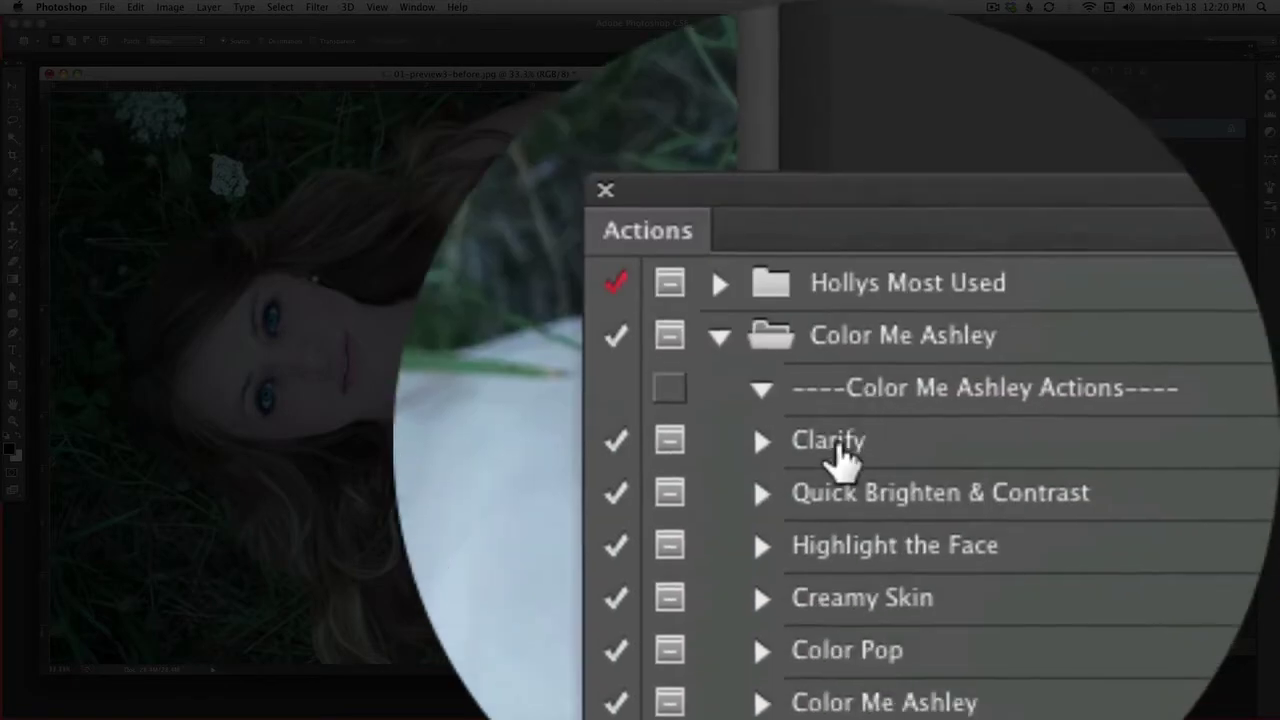
Run the Clarify action from the Color Me Ashley set, leaving its layer at 100% opacity
left_click(759, 695)
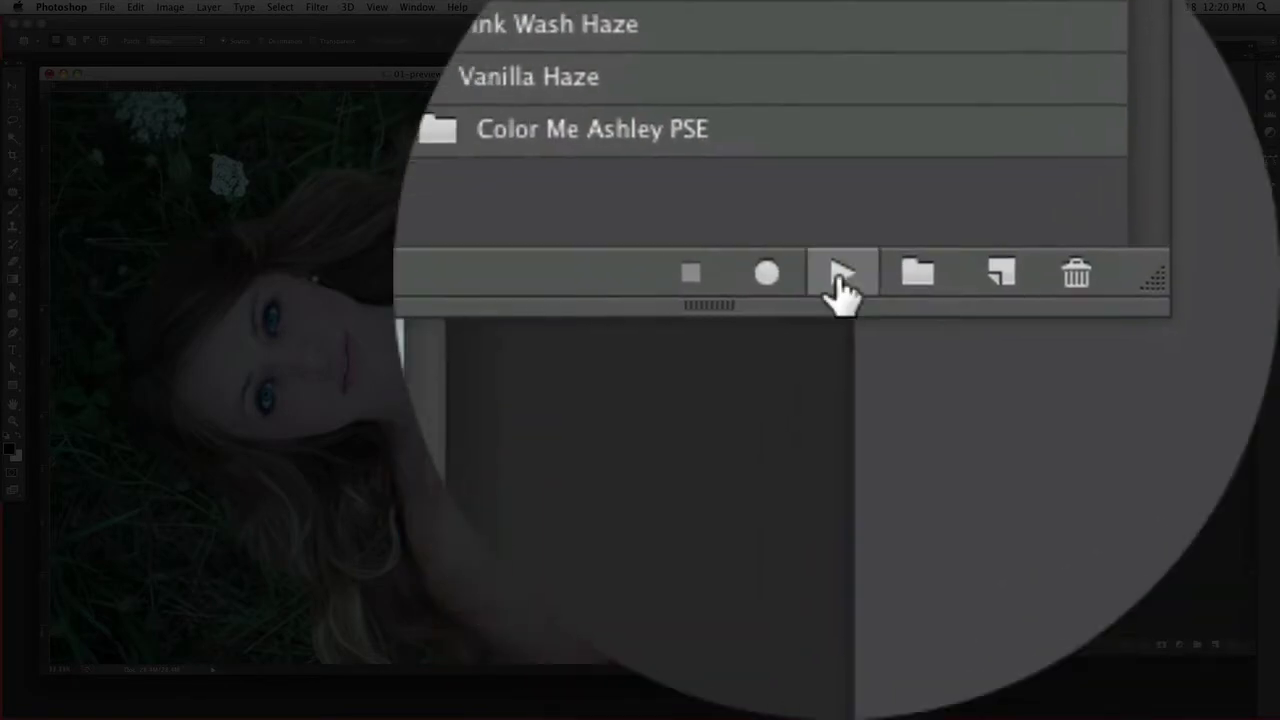
left_click(842, 285)
left_click(734, 268)
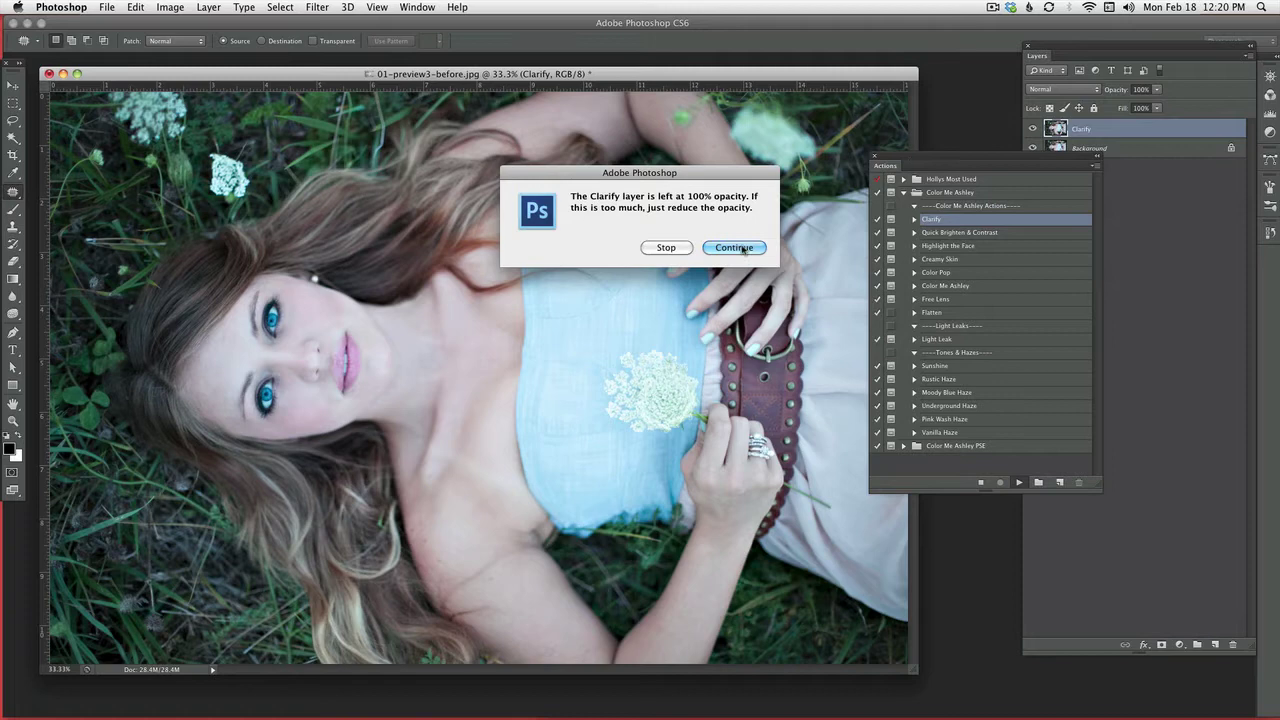
left_click(742, 248)
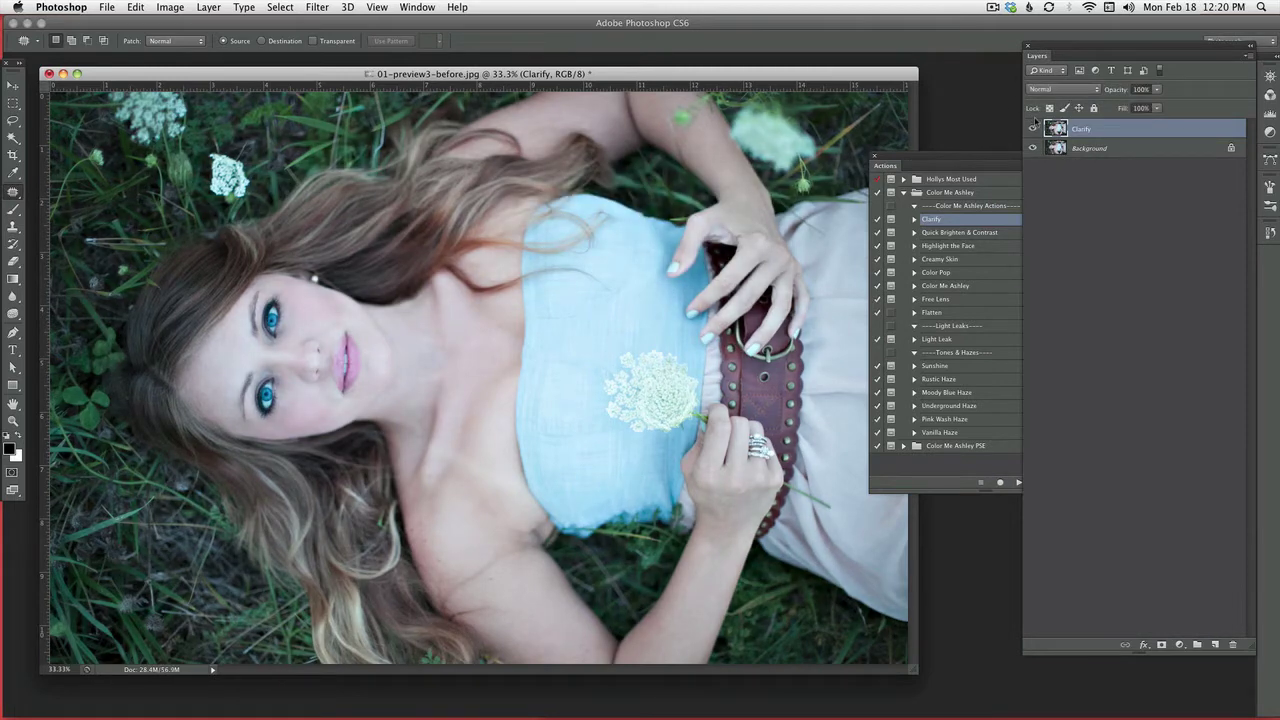
Run the Quick Brighten & Contrast action from the Color Me Ashley set on the portrait
left_click_drag(910, 158, 905, 157)
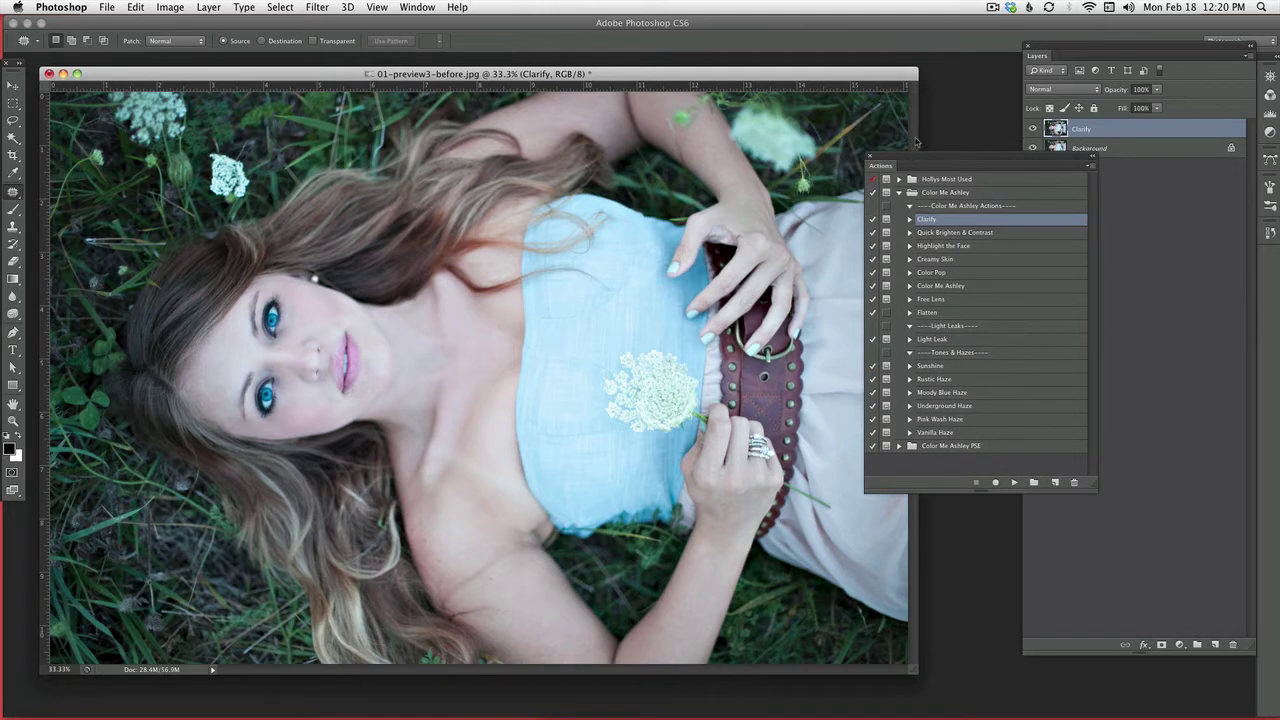
left_click_drag(925, 157, 923, 162)
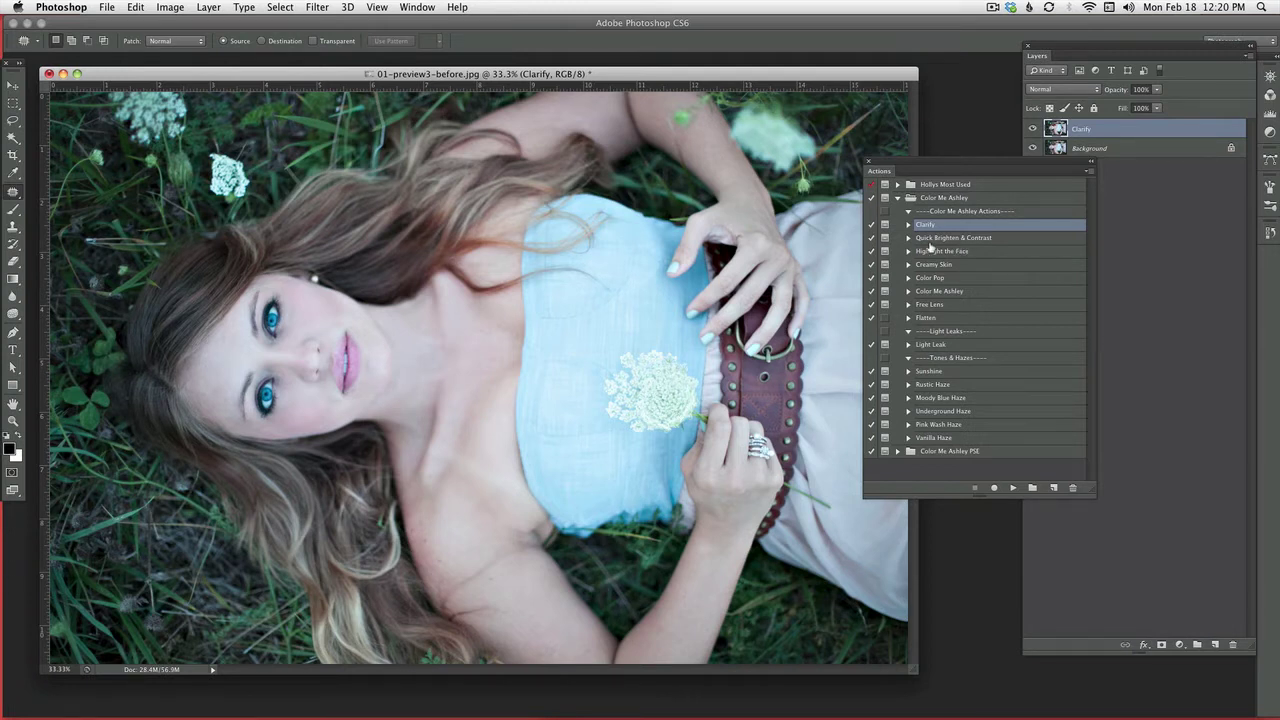
left_click(1000, 240)
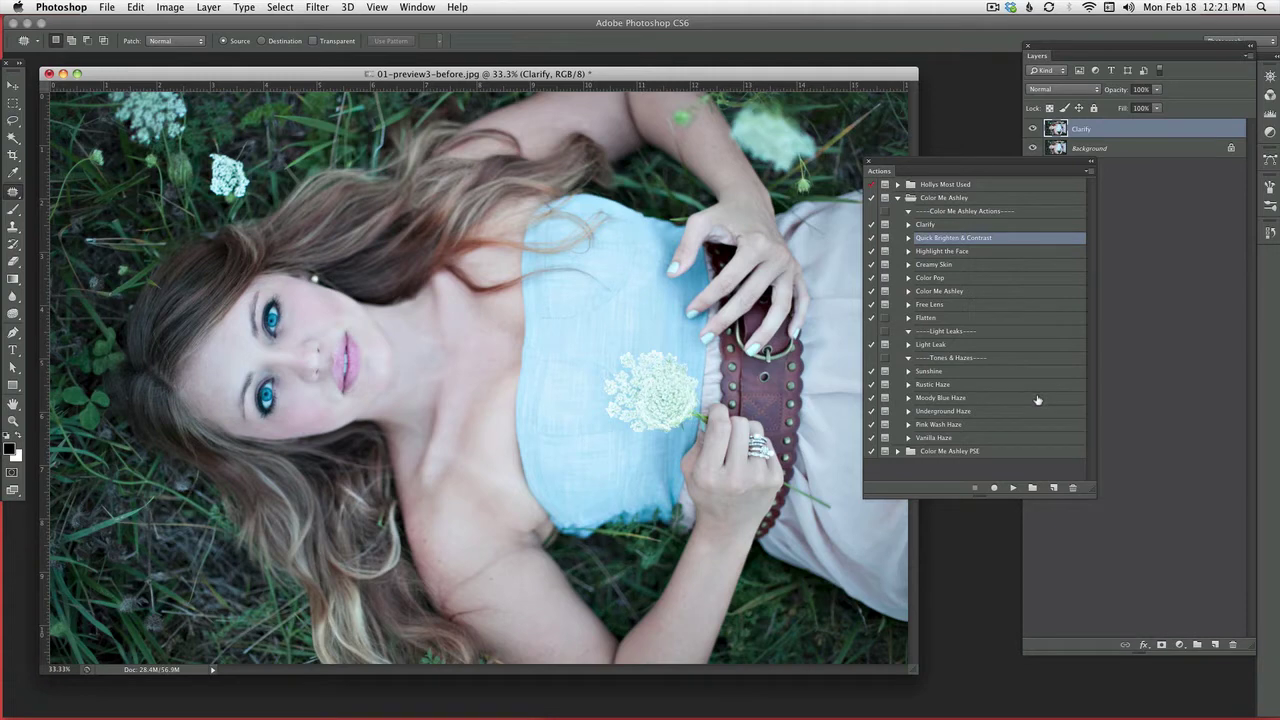
left_click(1012, 487)
left_click(745, 297)
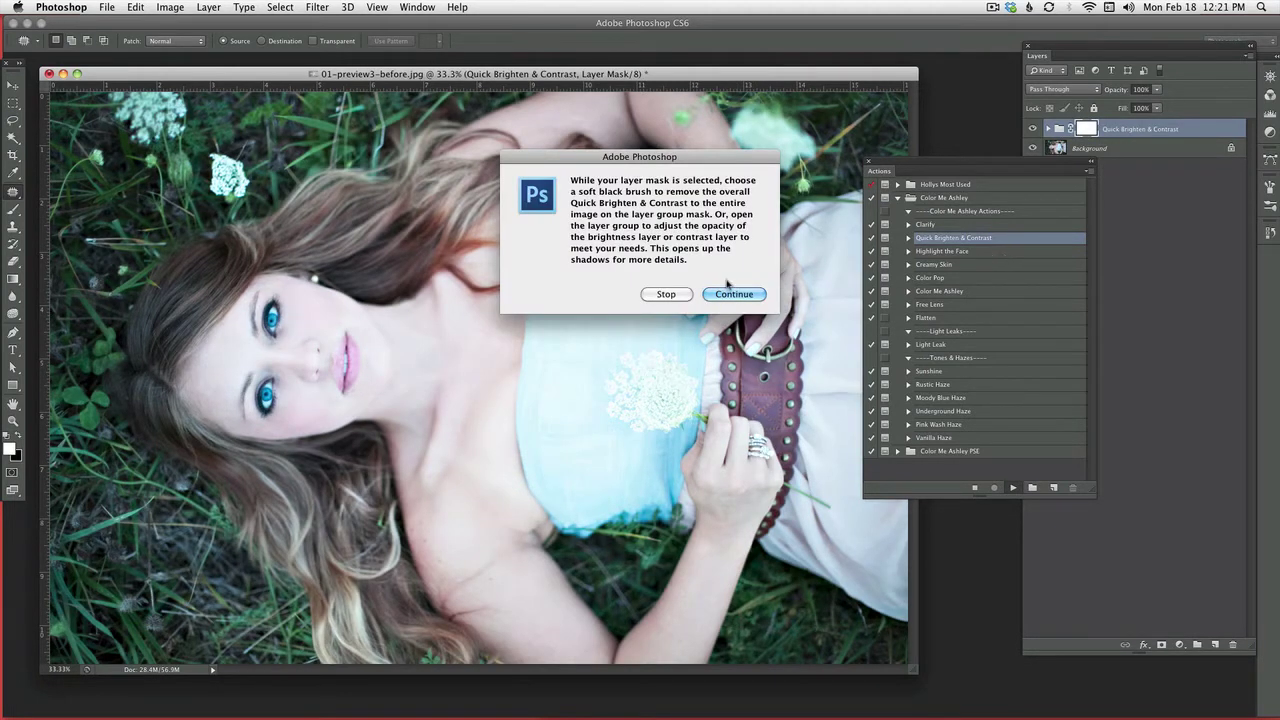
left_click(735, 294)
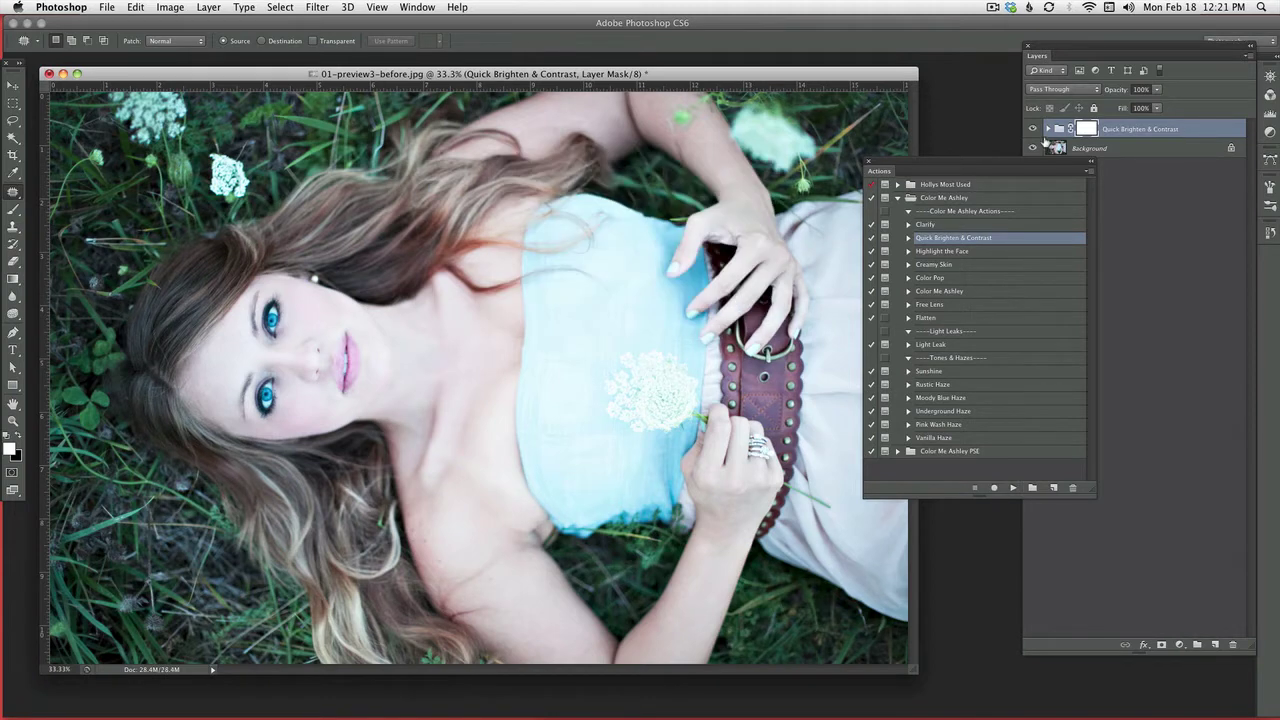
Expand the Quick Brighten & Contrast layer group and hide its Brighten Shadows layer
left_click_drag(1070, 45, 663, 78)
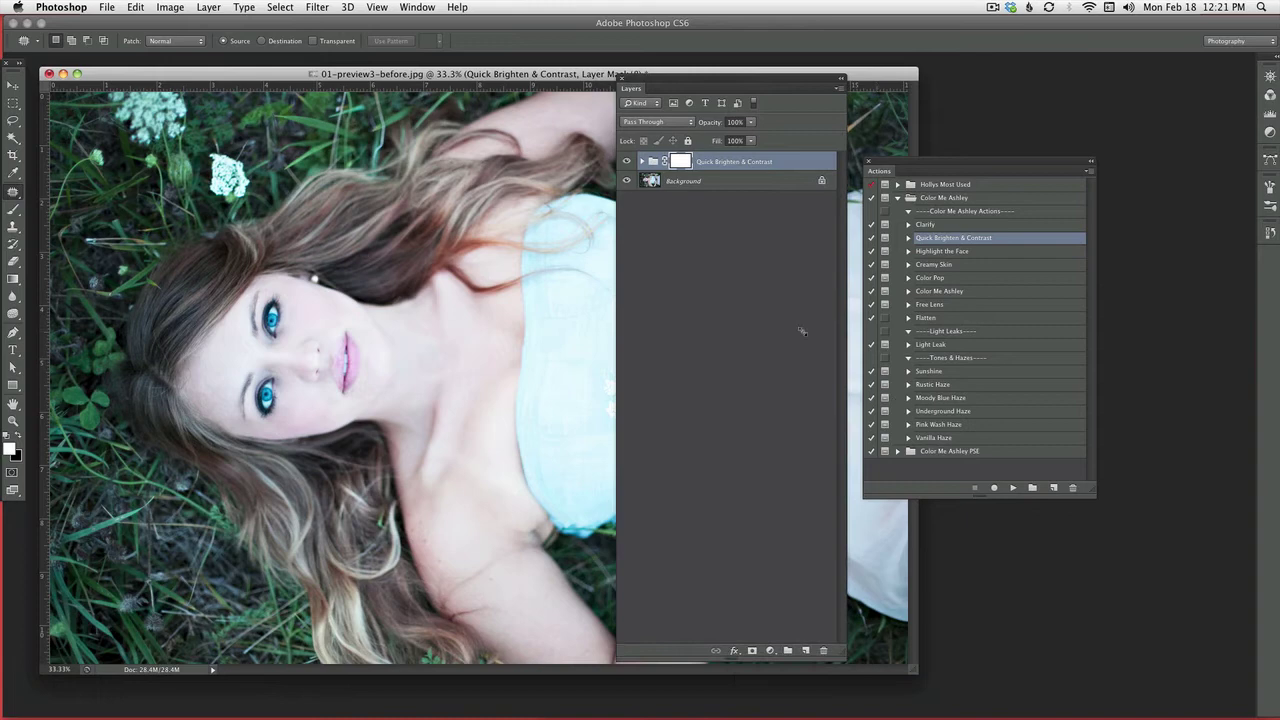
left_click_drag(802, 331, 802, 319)
left_click_drag(741, 79, 820, 162)
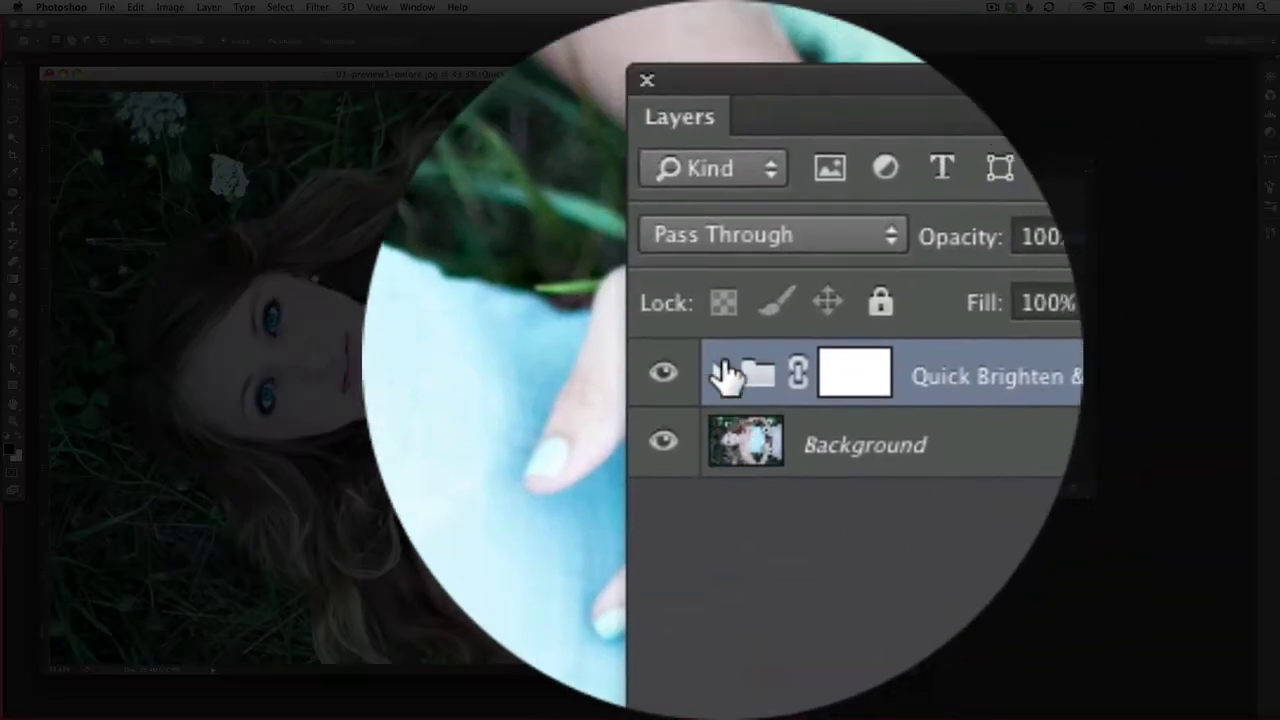
left_click(724, 370)
left_click_drag(906, 361, 878, 361)
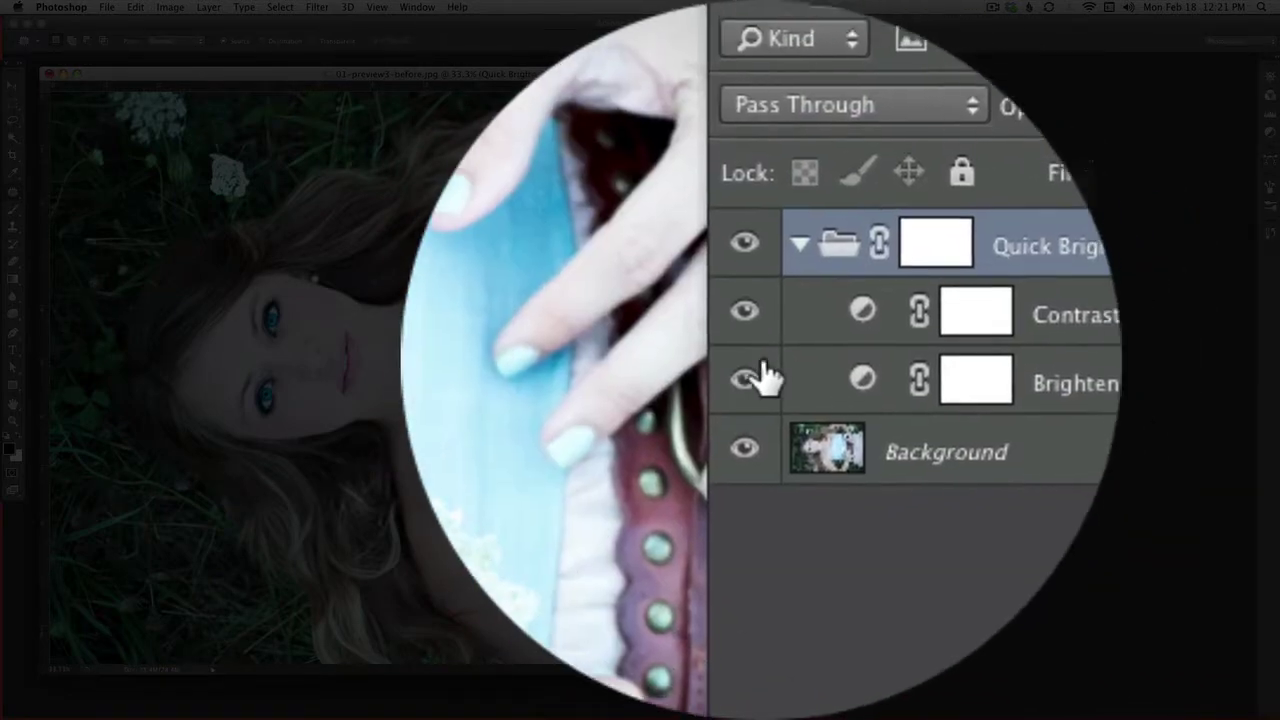
left_click(756, 320)
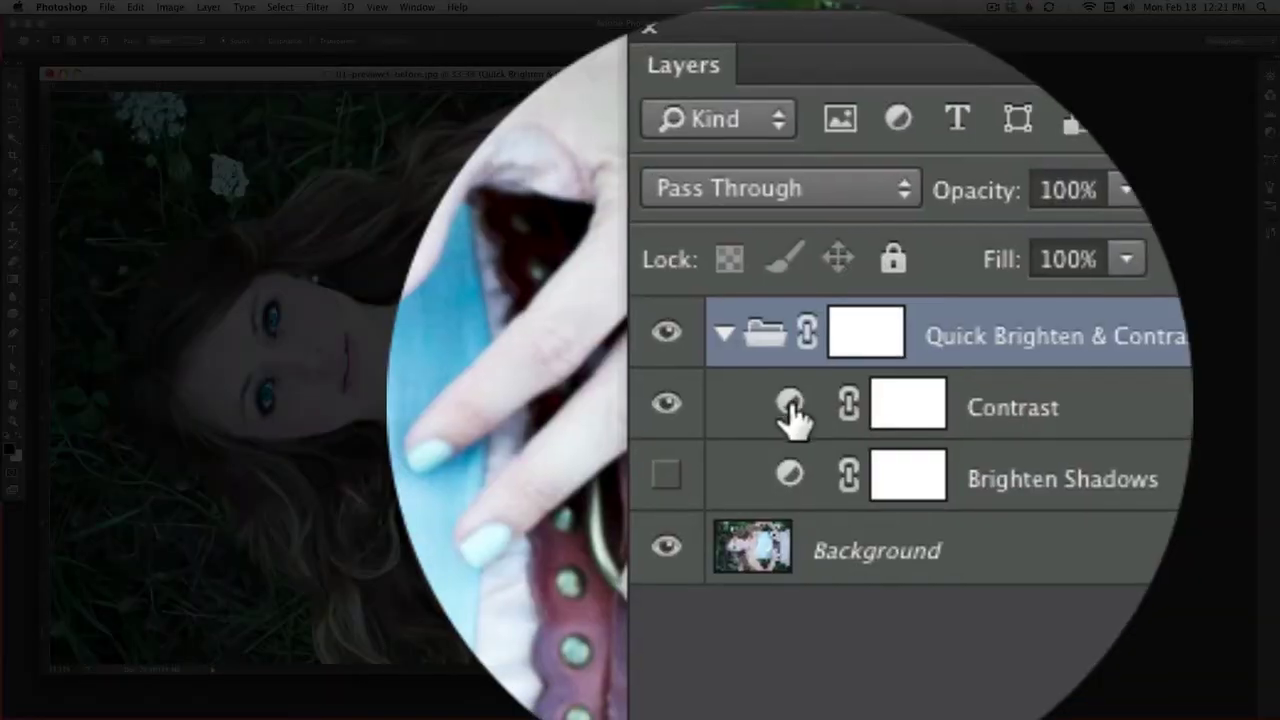
Lower the Contrast adjustment layer's brightness to about -40 and fine-tune its contrast
double_click(790, 300)
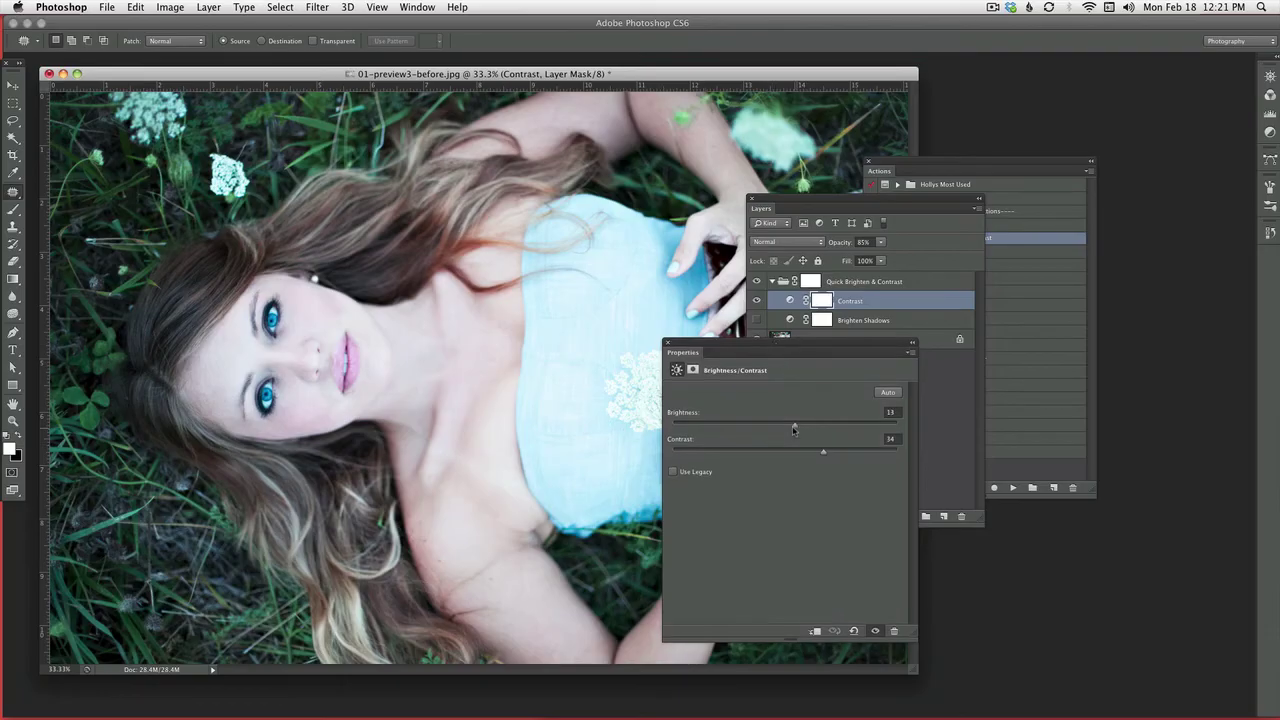
left_click_drag(794, 428, 780, 429)
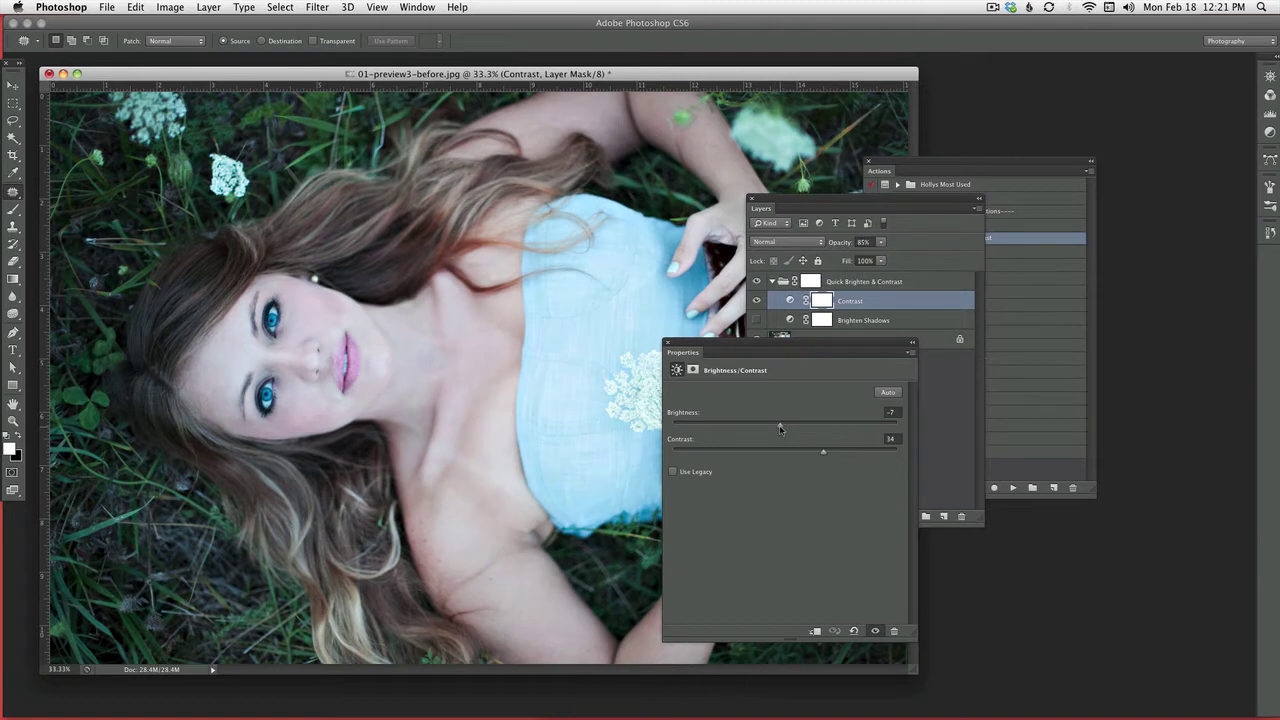
left_click_drag(776, 428, 838, 455)
left_click_drag(697, 350, 714, 354)
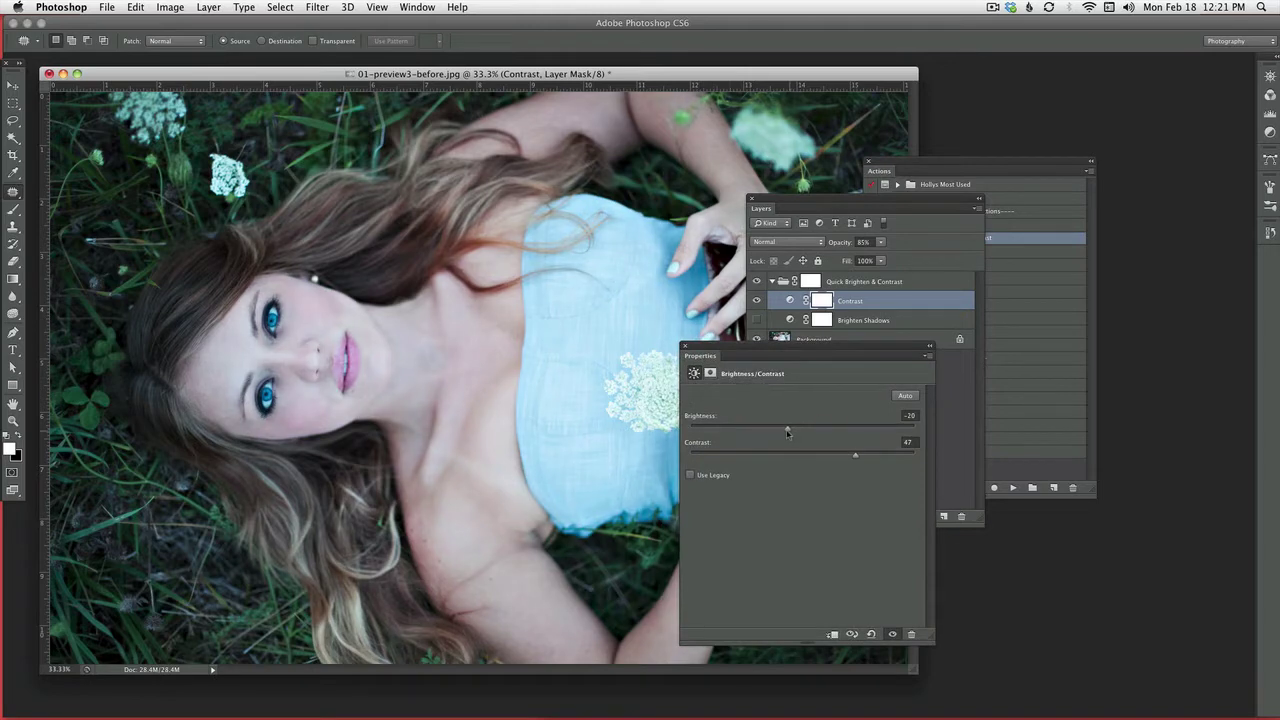
mouse_move(787, 432)
left_mouse_down()
mouse_move(727, 431)
mouse_move(790, 431)
mouse_move(775, 432)
left_mouse_up()
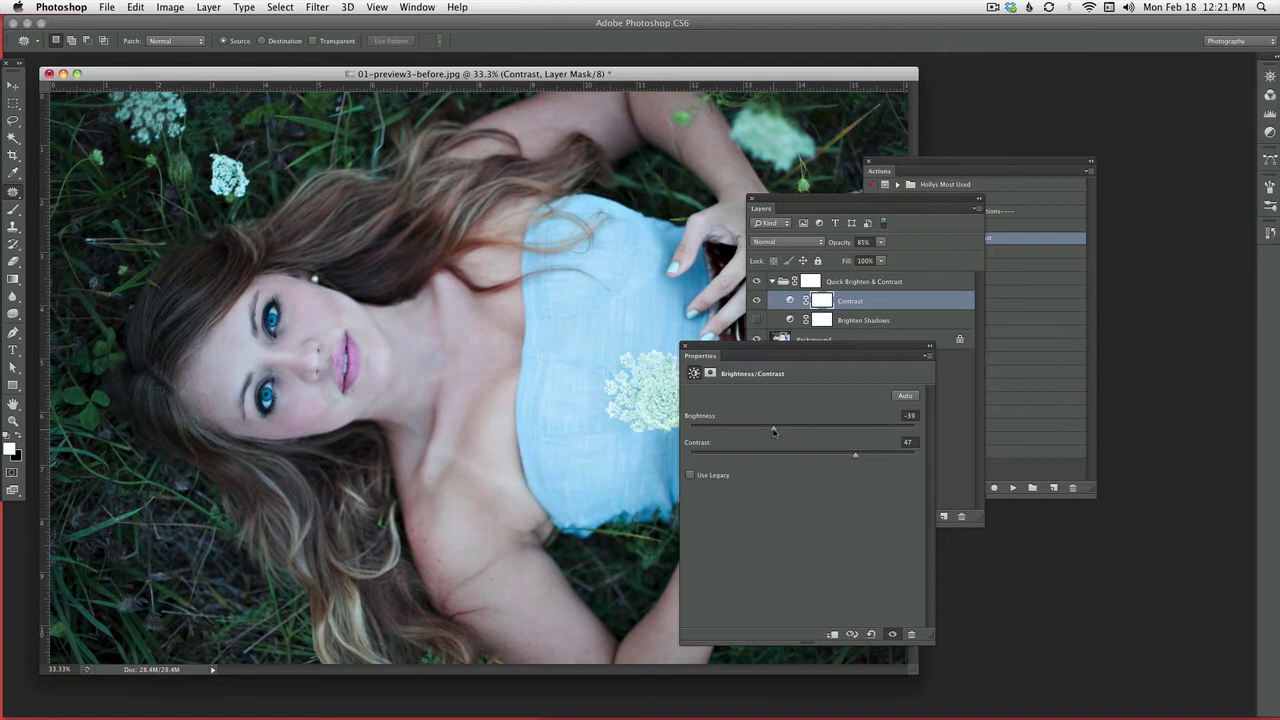
left_click_drag(855, 459, 842, 457)
left_click_drag(772, 430, 770, 430)
left_click(685, 347)
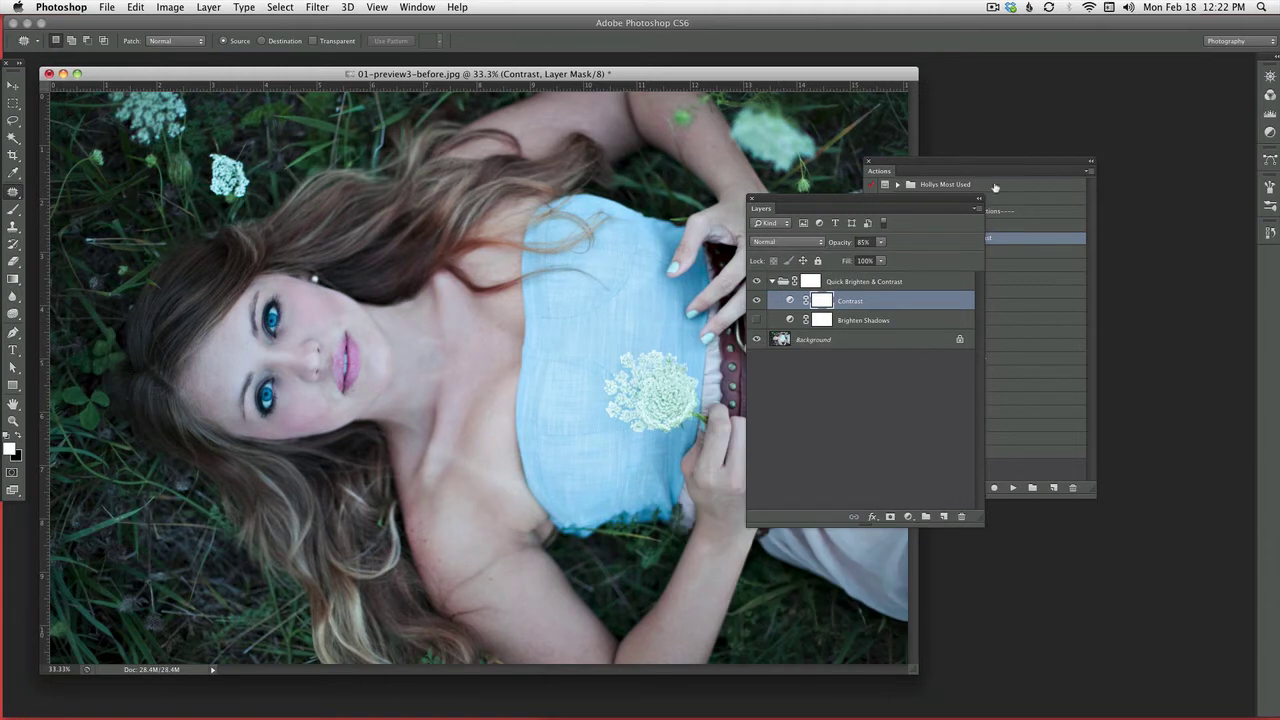
Run the Highlight the Face action from the Color Me Ashley set
left_click_drag(994, 164, 988, 136)
left_click(970, 229)
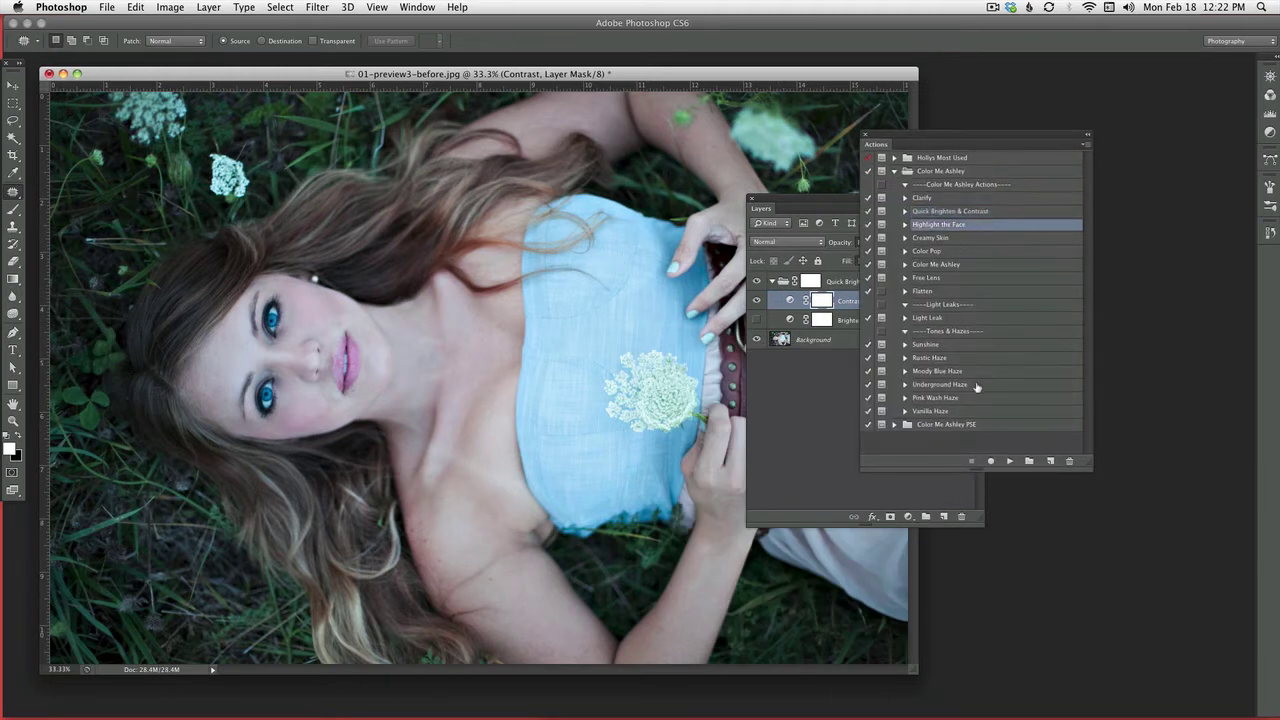
left_click(1009, 461)
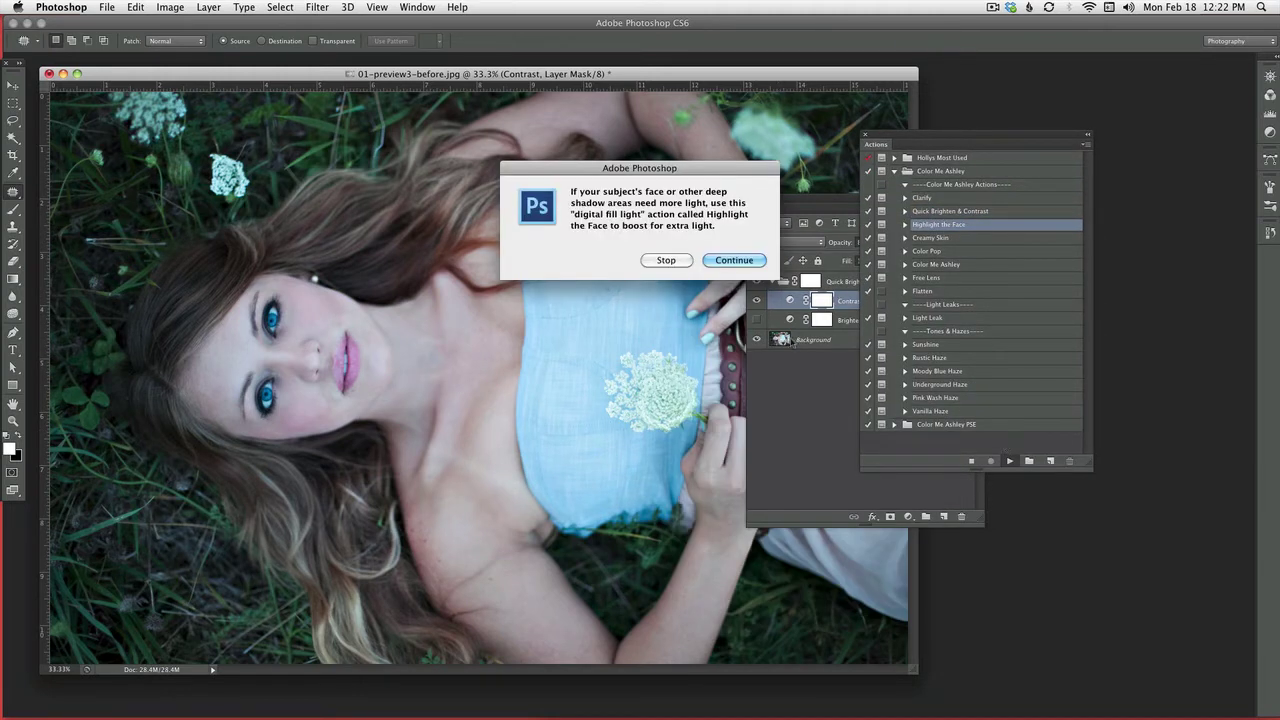
left_click(737, 261)
left_click(745, 277)
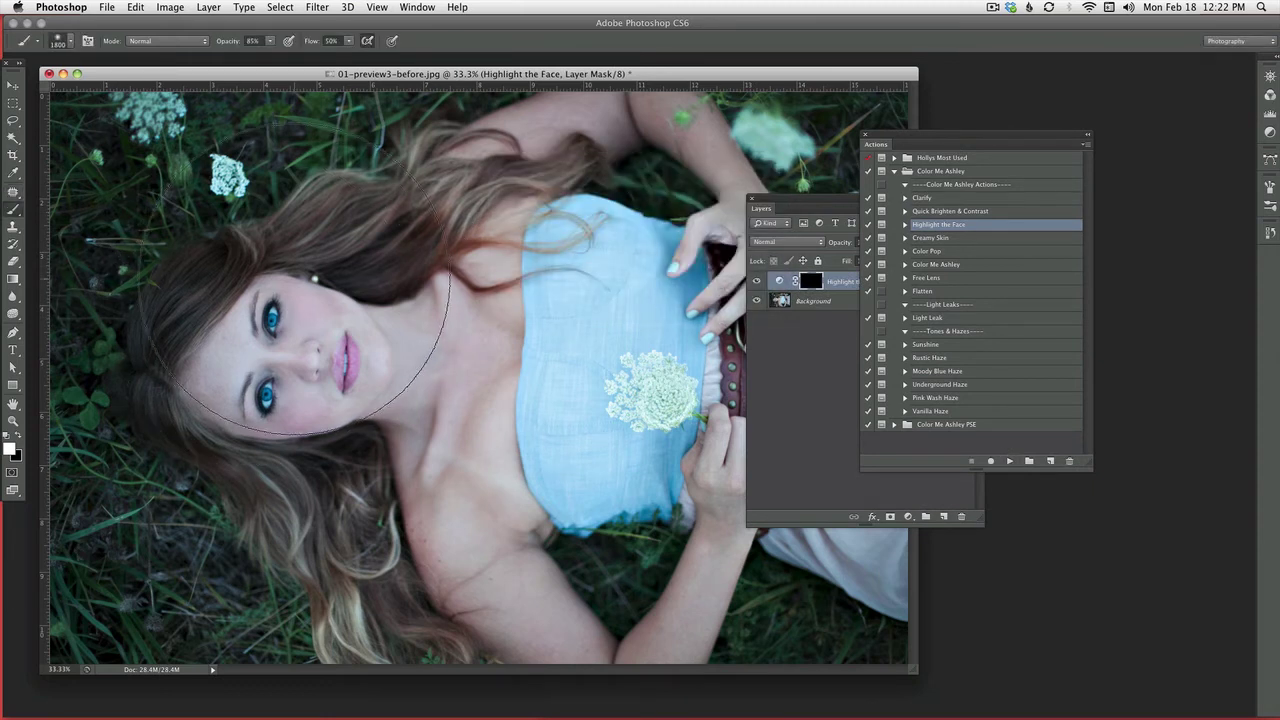
Reduce the brush to 175 px and paint white over the eyes and face on the Highlight the Face mask
key("bracketleft")
key("bracketleft")
key("bracketleft")
key("bracketleft")
key("bracketleft")
key("bracketleft")
key("bracketleft")
key("bracketleft")
key("bracketleft")
key("bracketleft")
key("bracketleft")
key("bracketleft")
key("bracketleft")
key("bracketleft")
key("bracketleft")
key("bracketleft")
key("bracketleft")
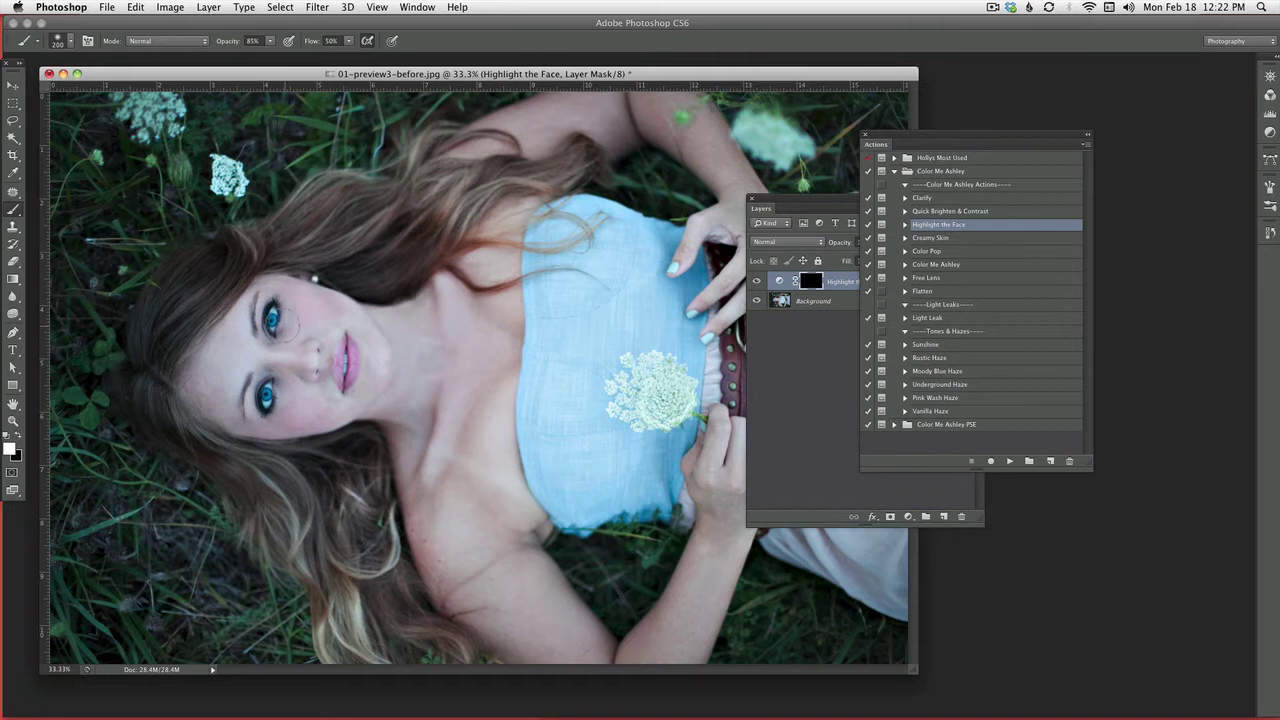
left_click(787, 276)
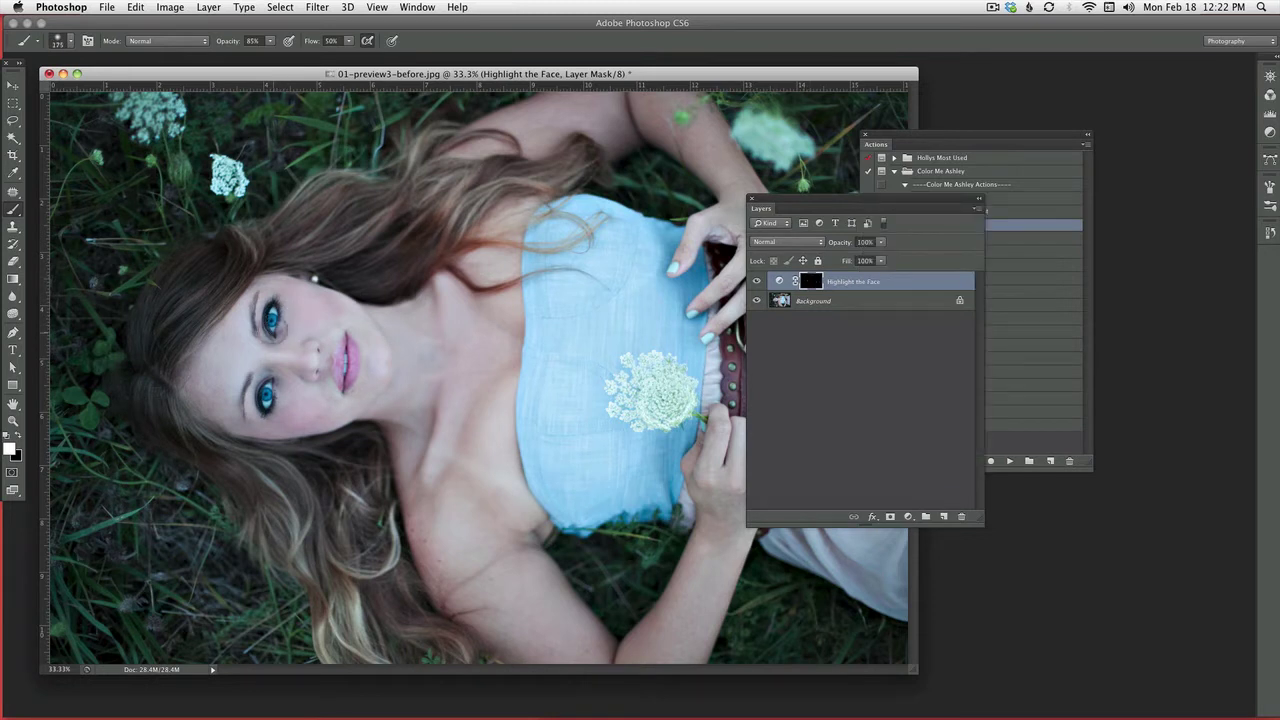
left_click_drag(273, 307, 272, 313)
mouse_move(268, 396)
left_mouse_down()
mouse_move(296, 421)
mouse_move(280, 442)
mouse_move(252, 403)
left_mouse_up()
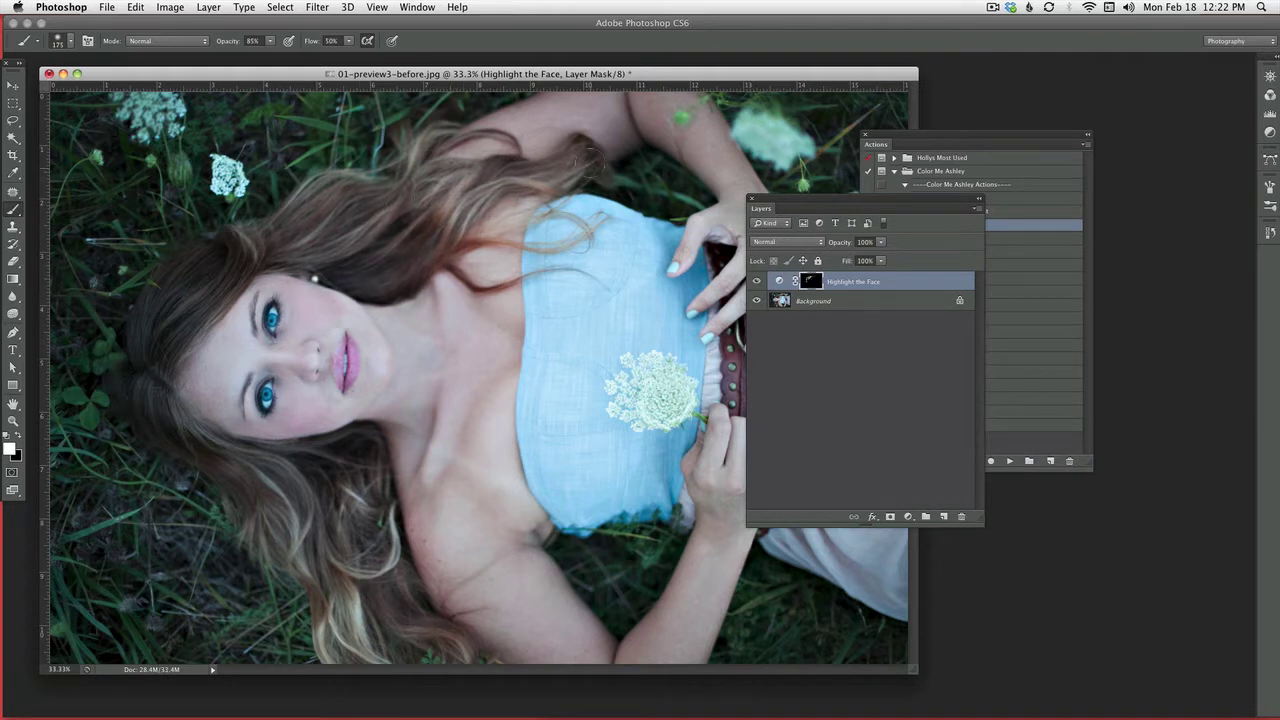
left_click_drag(184, 310, 184, 320)
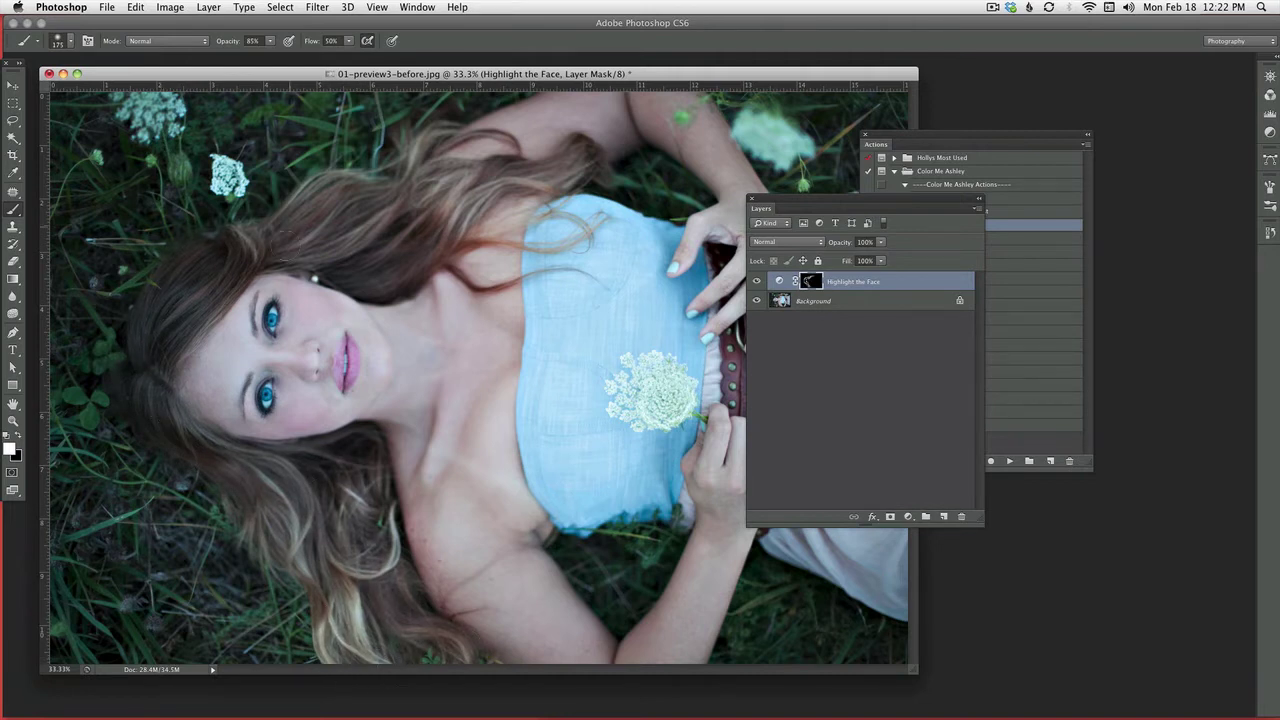
Enlarge the brush to 1000 px, paint more light into the wider shadow areas on the mask, and move the panels off the photo
key("bracketright")
key("bracketright")
key("bracketright")
key("bracketright")
key("bracketright")
key("bracketright")
key("bracketright")
key("bracketright")
key("bracketright")
key("bracketright")
key("6")
key("5")
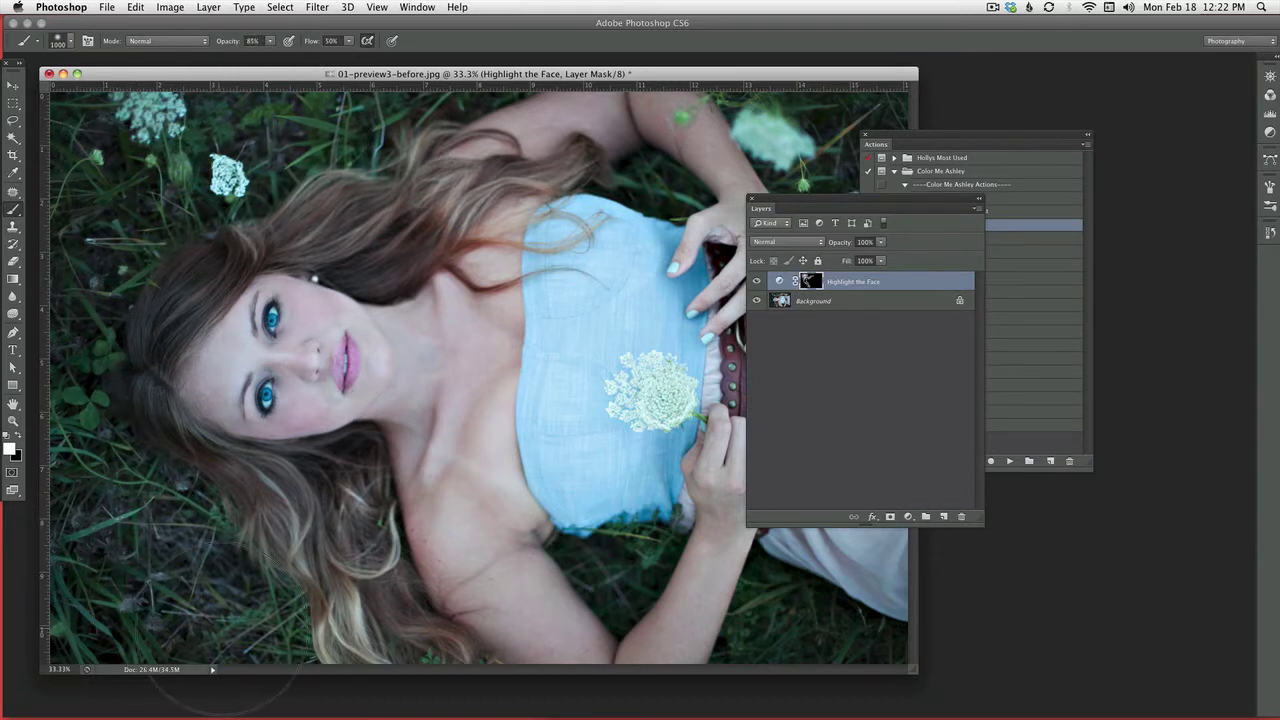
left_click_drag(786, 210, 1049, 259)
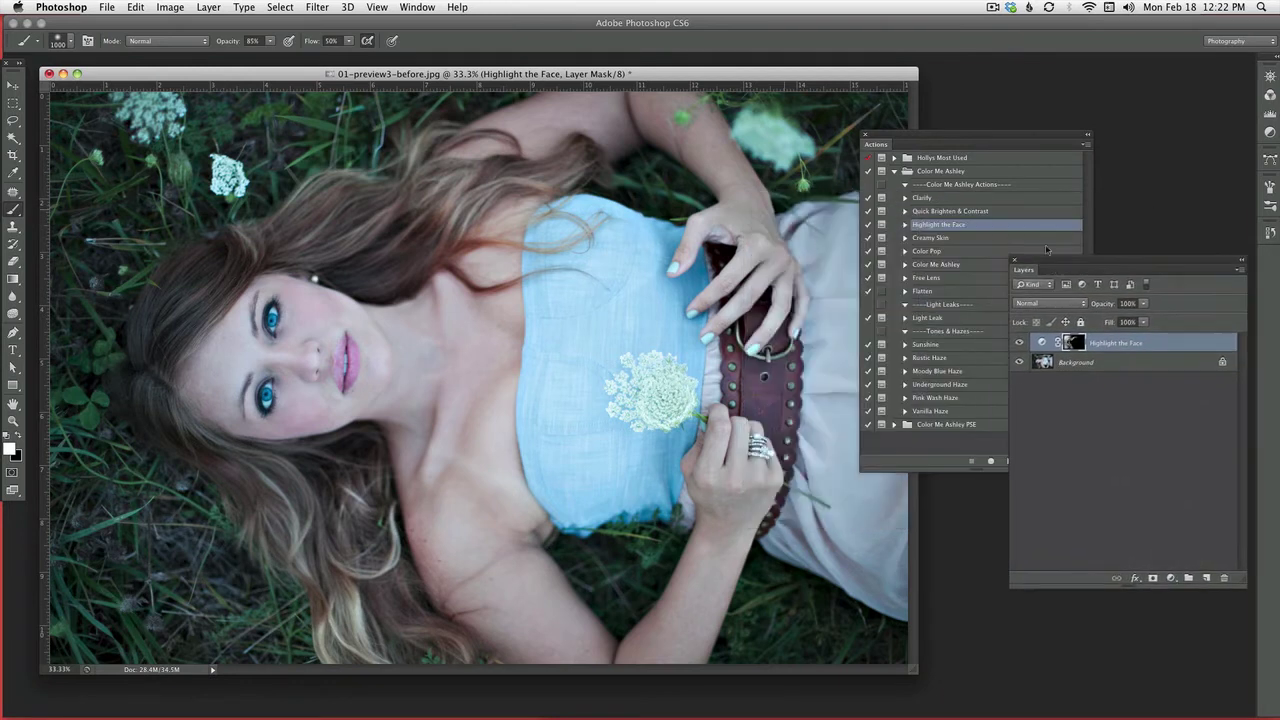
left_click_drag(911, 142, 1059, 125)
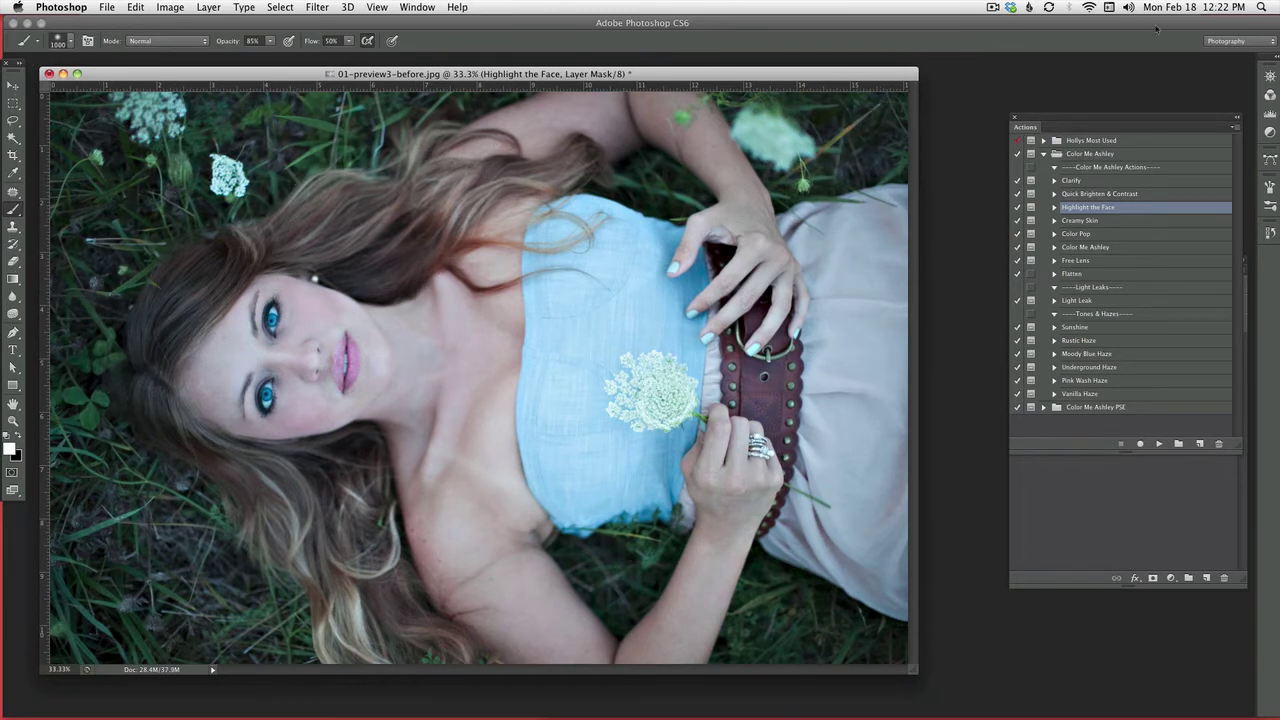
Bring the Layers panel forward and hide the Highlight the Face layer to compare the photo without it
left_click_drag(1107, 127, 1001, 223)
left_click_drag(1154, 268, 906, 103)
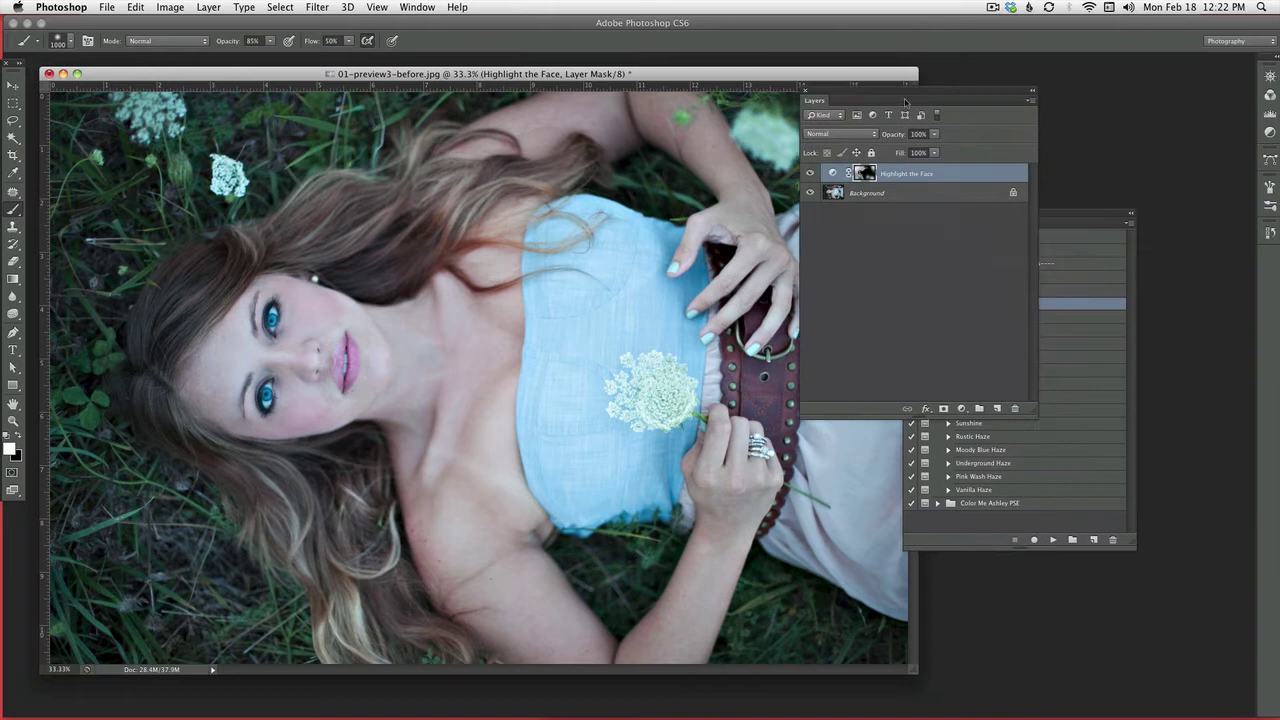
left_click(810, 173)
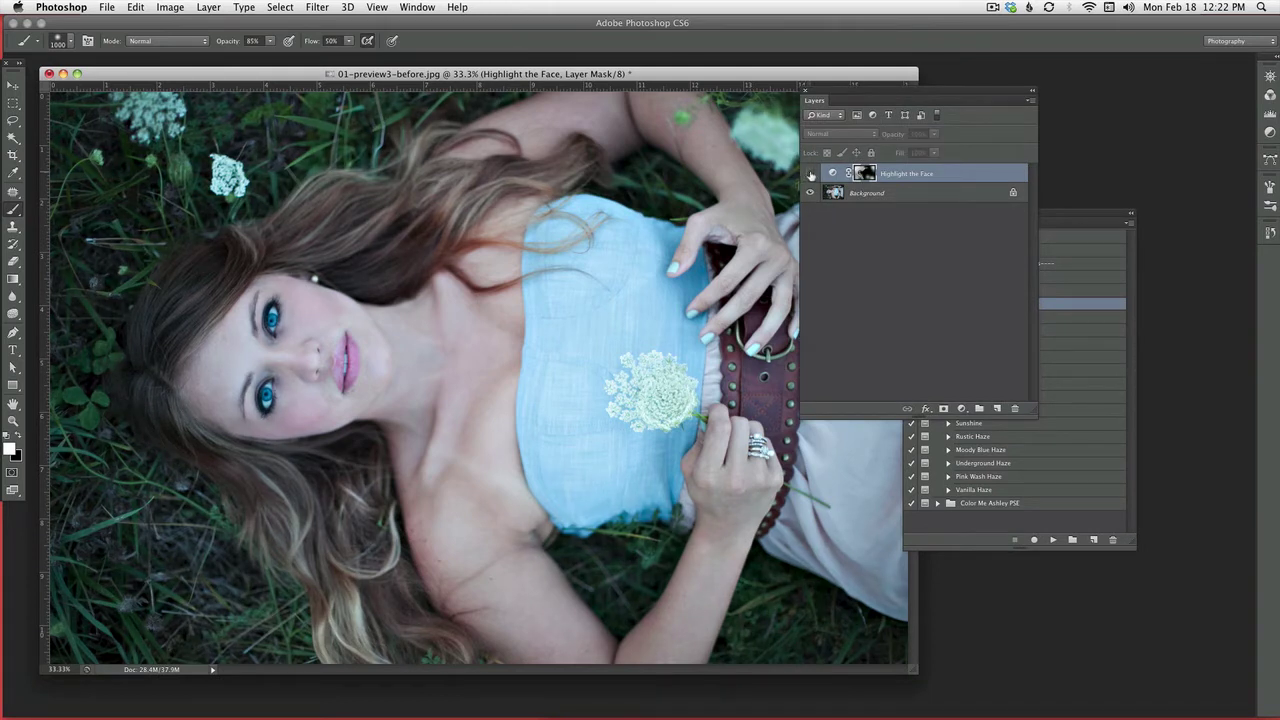
Show the Highlight the Face layer again and rearrange the Layers and Actions panels so both are within reach
left_click(810, 173)
left_click_drag(900, 96, 1075, 112)
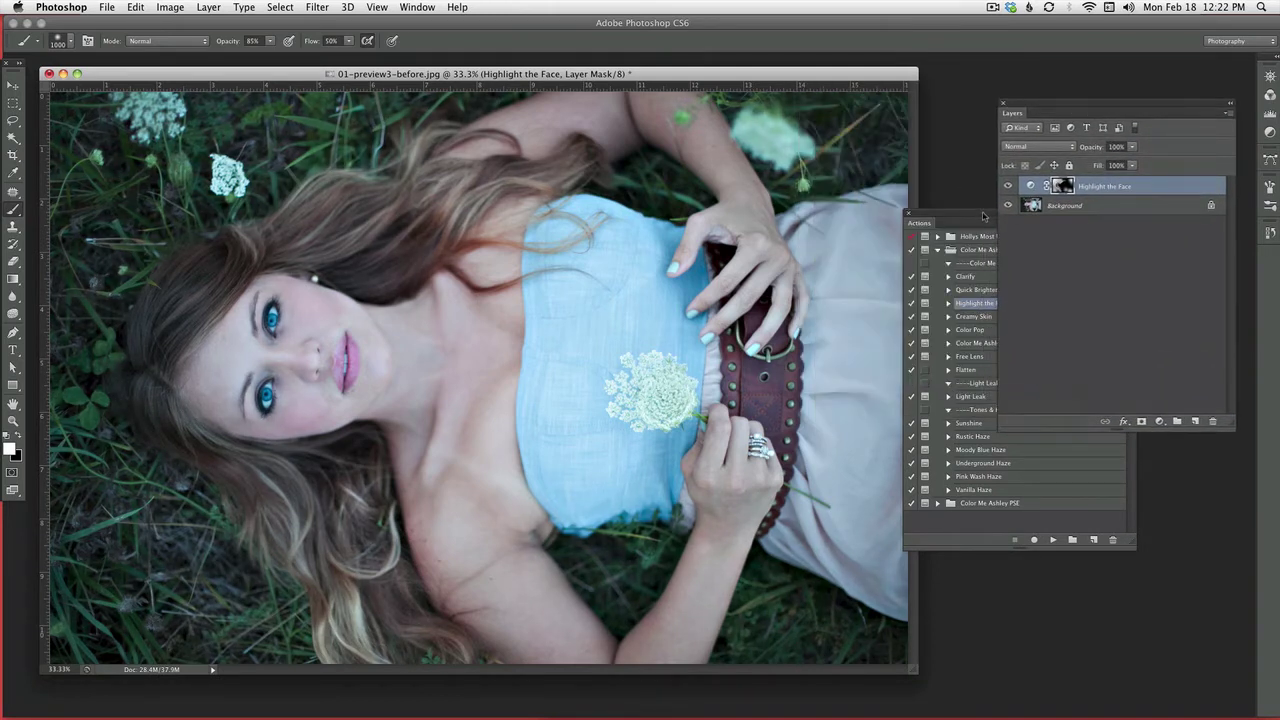
left_click_drag(983, 216, 959, 120)
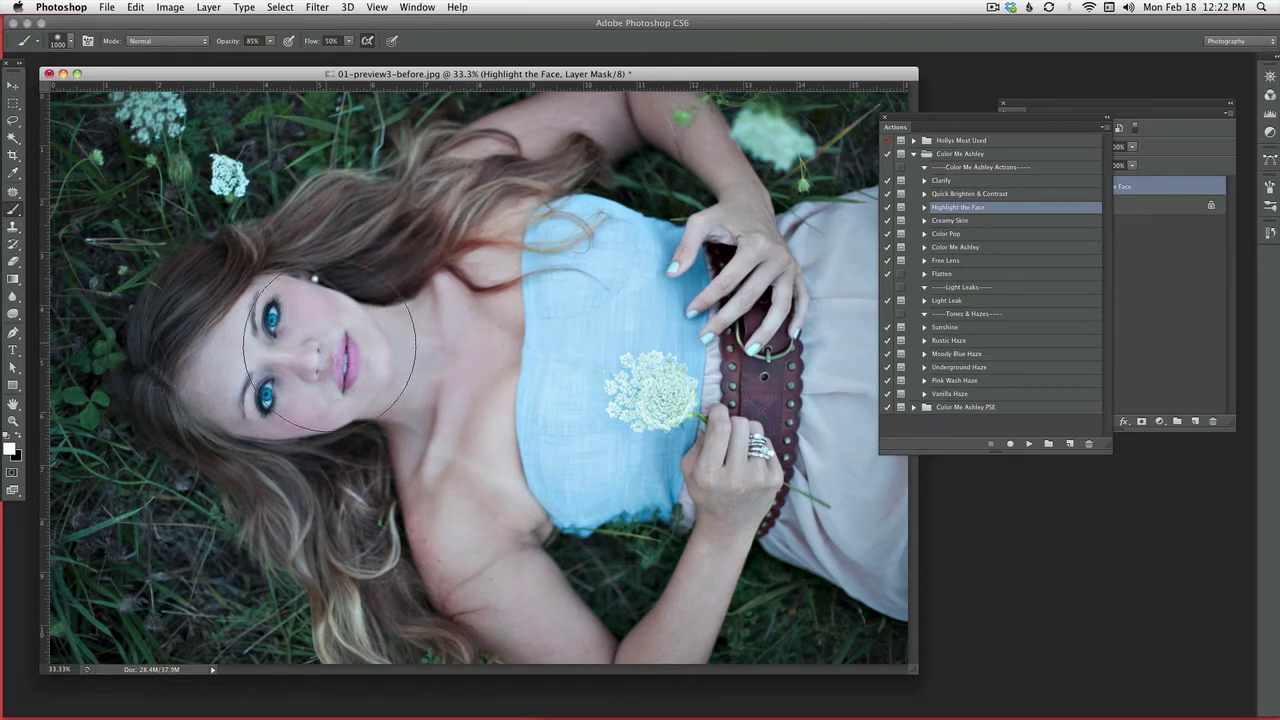
Run the Creamy Skin action from the Color Me Ashley set, accepting its messages
left_click(976, 221)
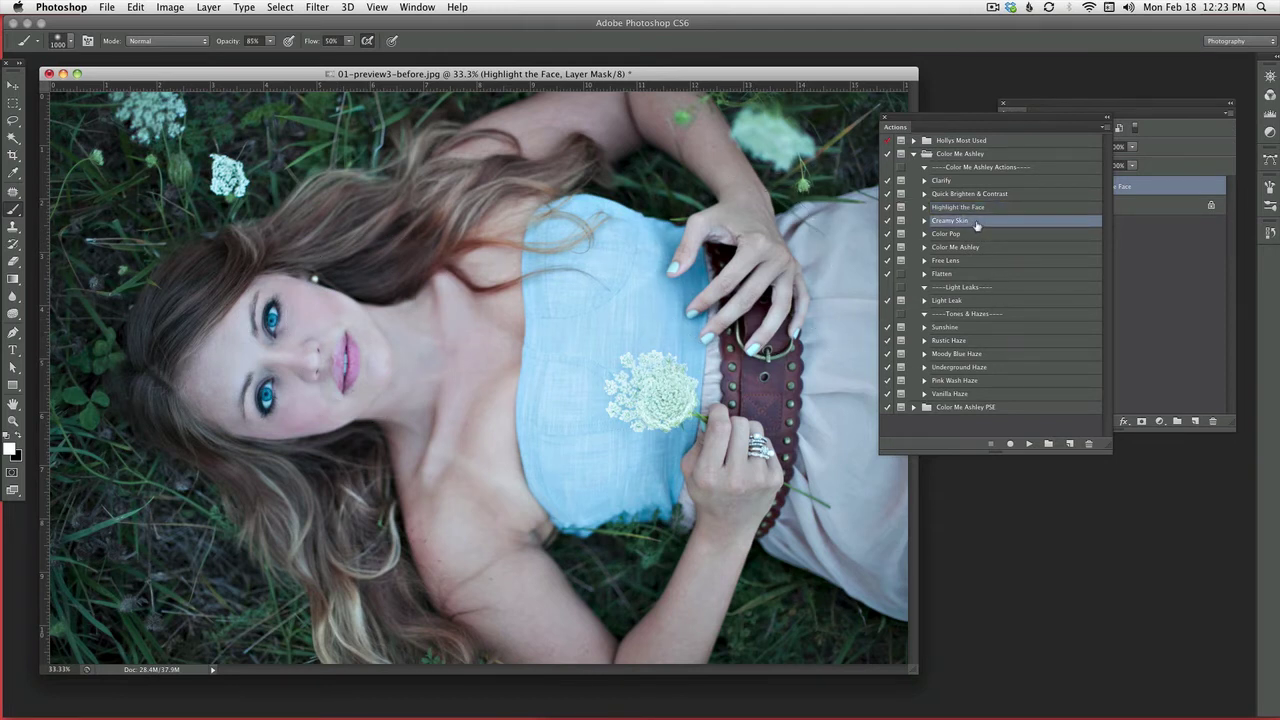
left_click(1029, 443)
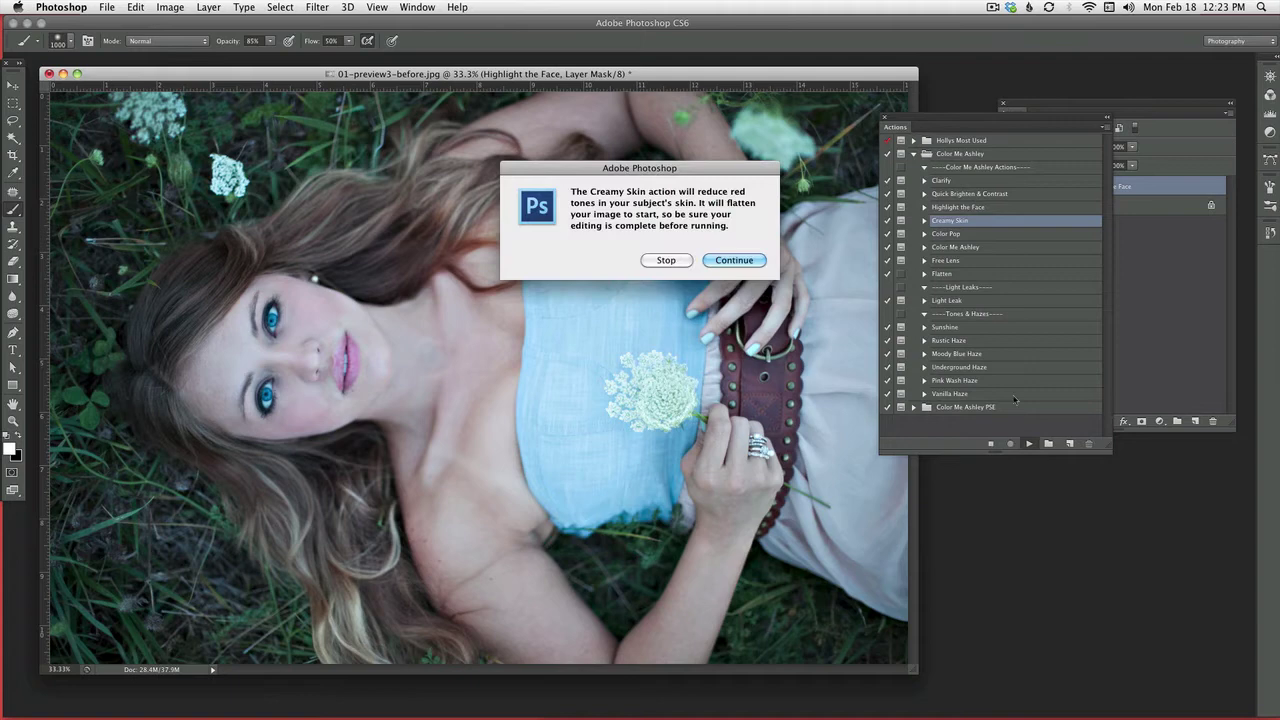
left_click(736, 262)
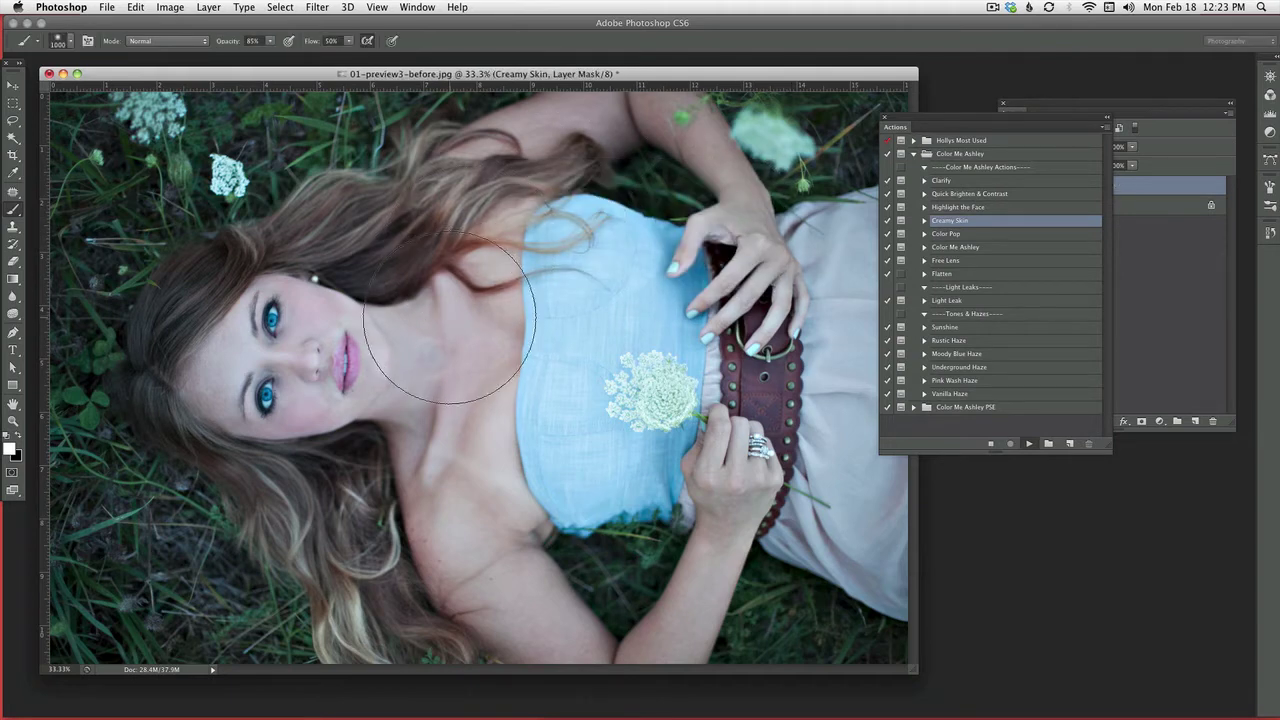
left_click(715, 268)
Reduce the brush to 150 px, paint white over the skin on the Creamy Skin mask, and toggle the group's visibility to compare
key("bracketleft")
key("bracketleft")
key("bracketleft")
key("bracketleft")
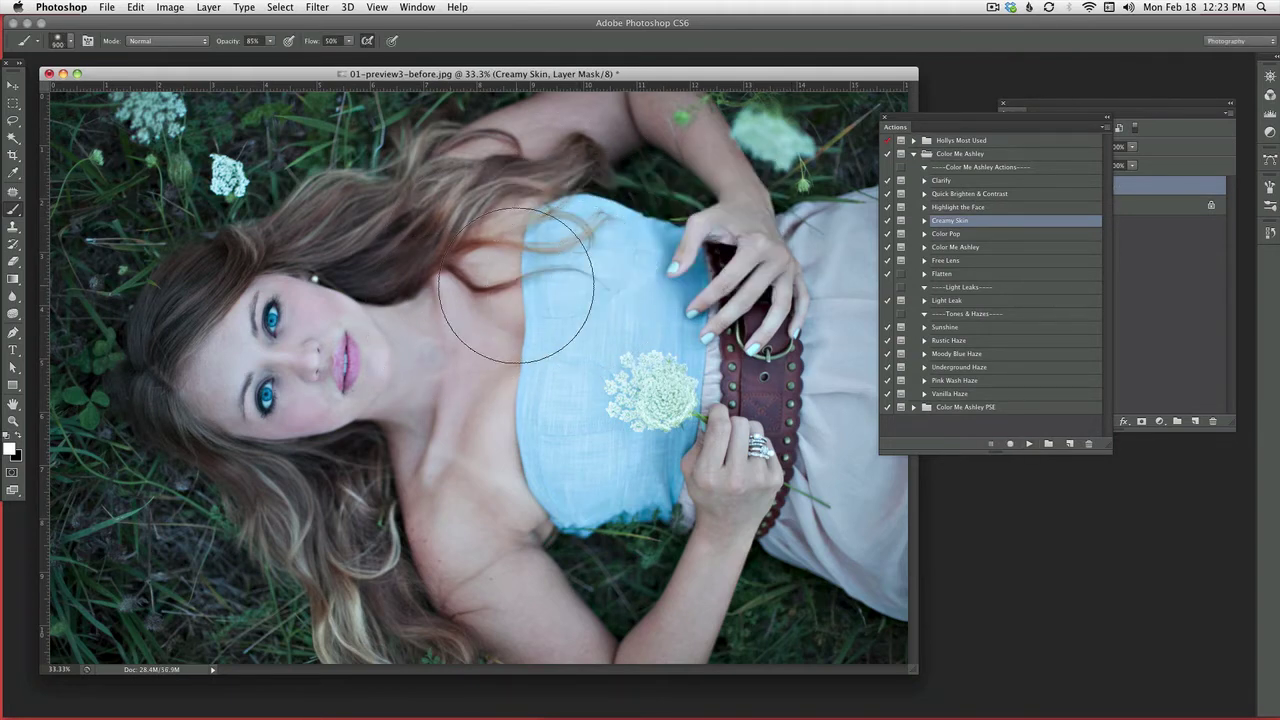
left_click(1175, 190)
key("bracketleft")
key("bracketleft")
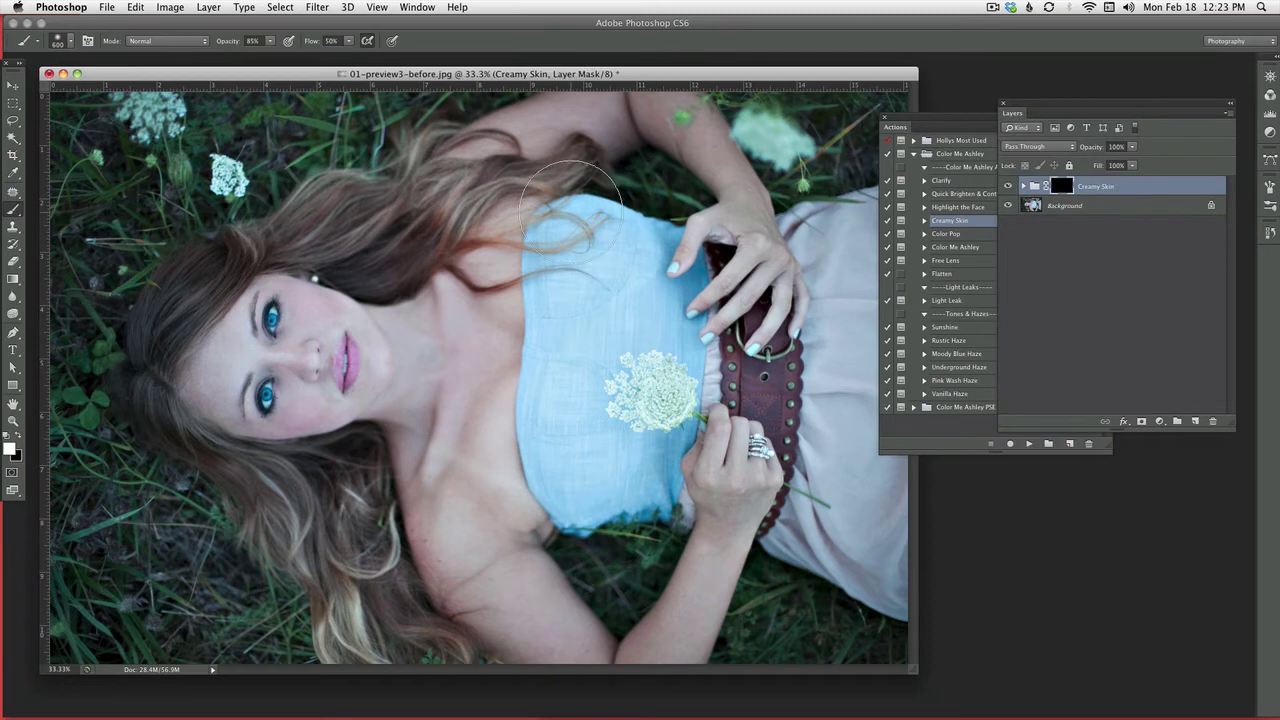
key("bracketleft")
key("bracketleft")
key("bracketleft")
key("bracketleft")
key("bracketleft")
mouse_move(598, 662)
left_mouse_down()
mouse_move(577, 643)
mouse_move(546, 678)
mouse_move(649, 647)
mouse_move(691, 674)
left_mouse_up()
left_click(1008, 186)
Run the Color Pop action from the Color Me Ashley set, accepting its messages
left_click(965, 234)
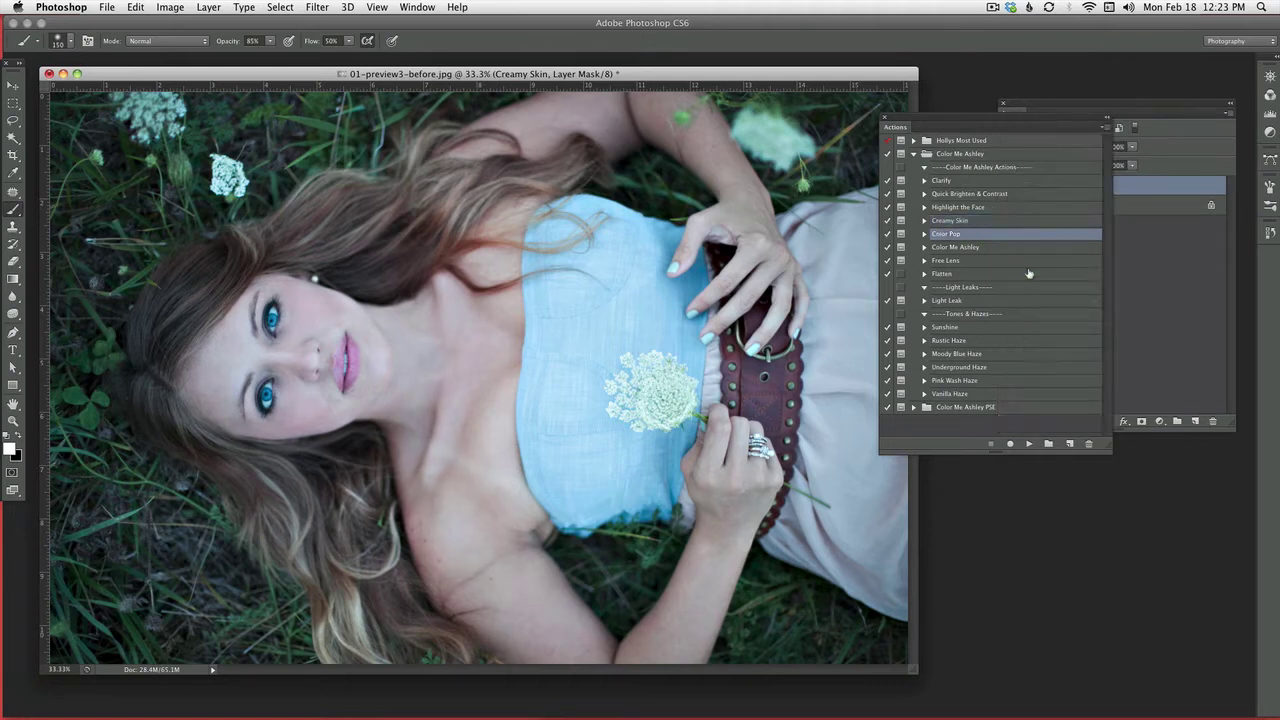
left_click(1030, 446)
left_click(733, 278)
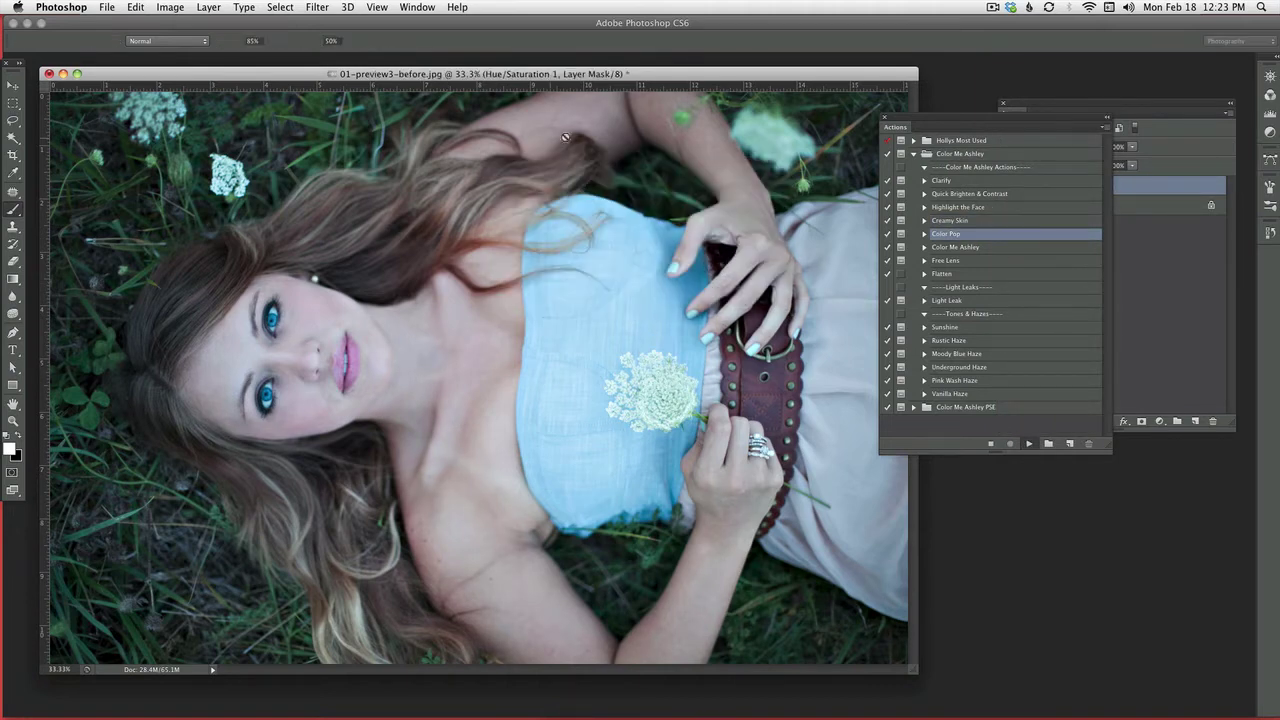
left_click(733, 277)
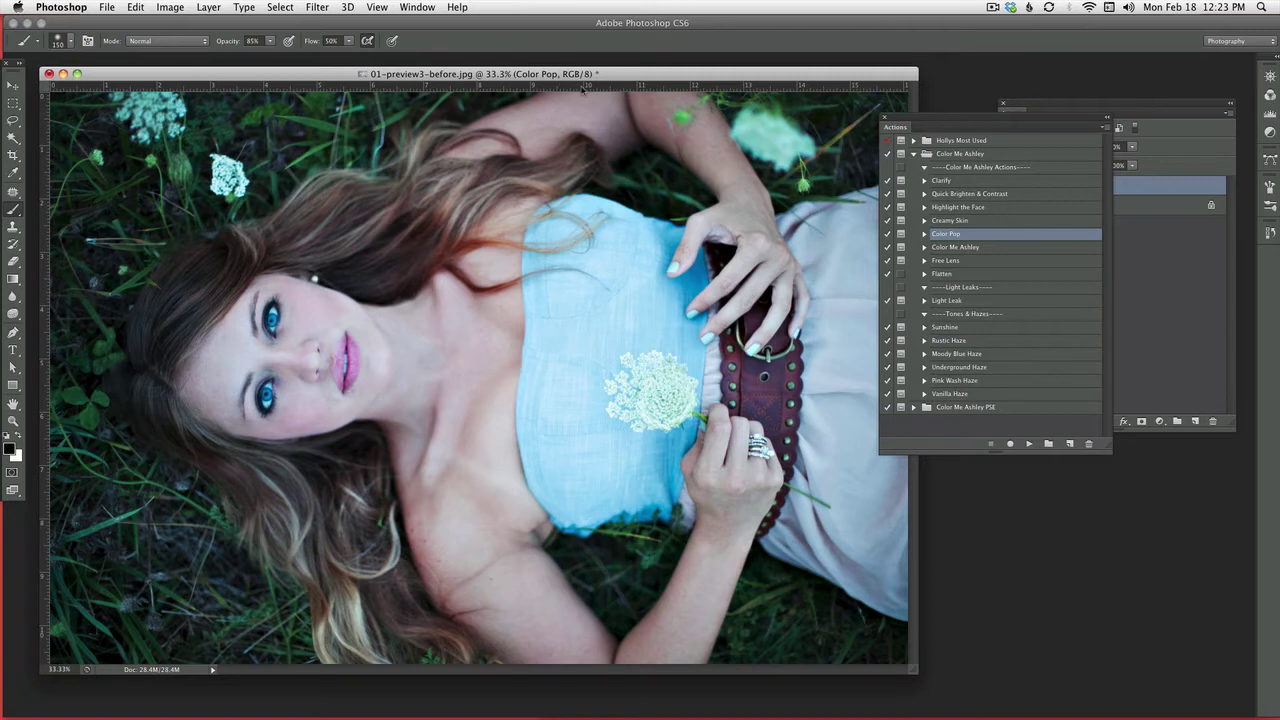
Bring the Layers panel forward, select the Color Pop mask, and paint black over the face to reduce the effect there
left_click(1159, 187)
left_click(1061, 187)
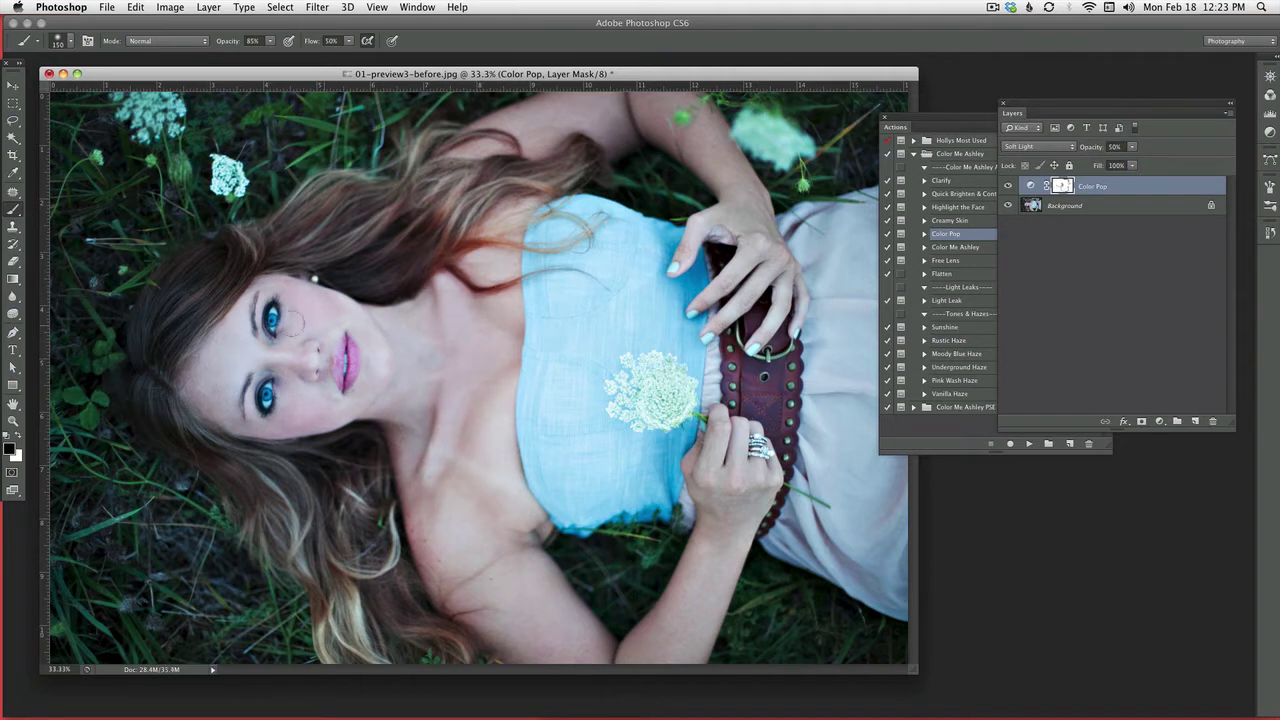
mouse_move(296, 323)
left_mouse_down()
mouse_move(328, 287)
mouse_move(381, 361)
mouse_move(372, 405)
mouse_move(260, 348)
left_mouse_up()
Move the Actions panel up and run the Color Me Ashley action, accepting its messages
left_click(979, 248)
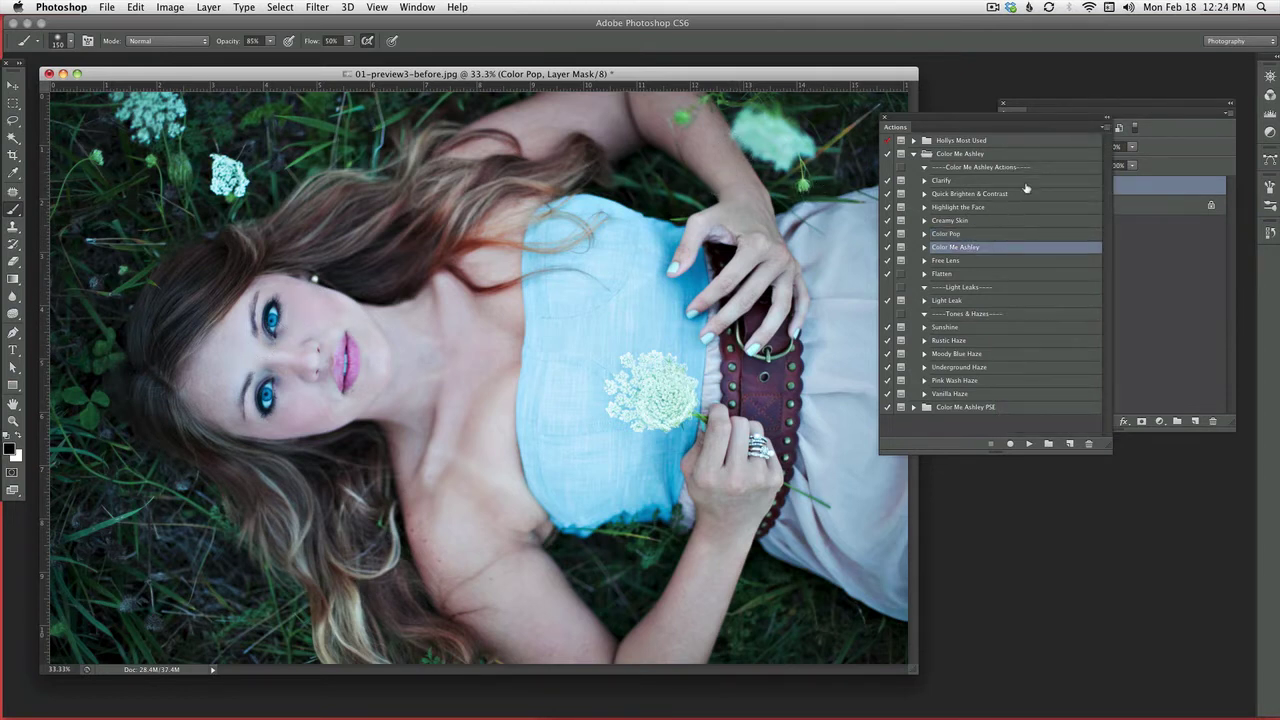
left_click_drag(967, 122, 941, 97)
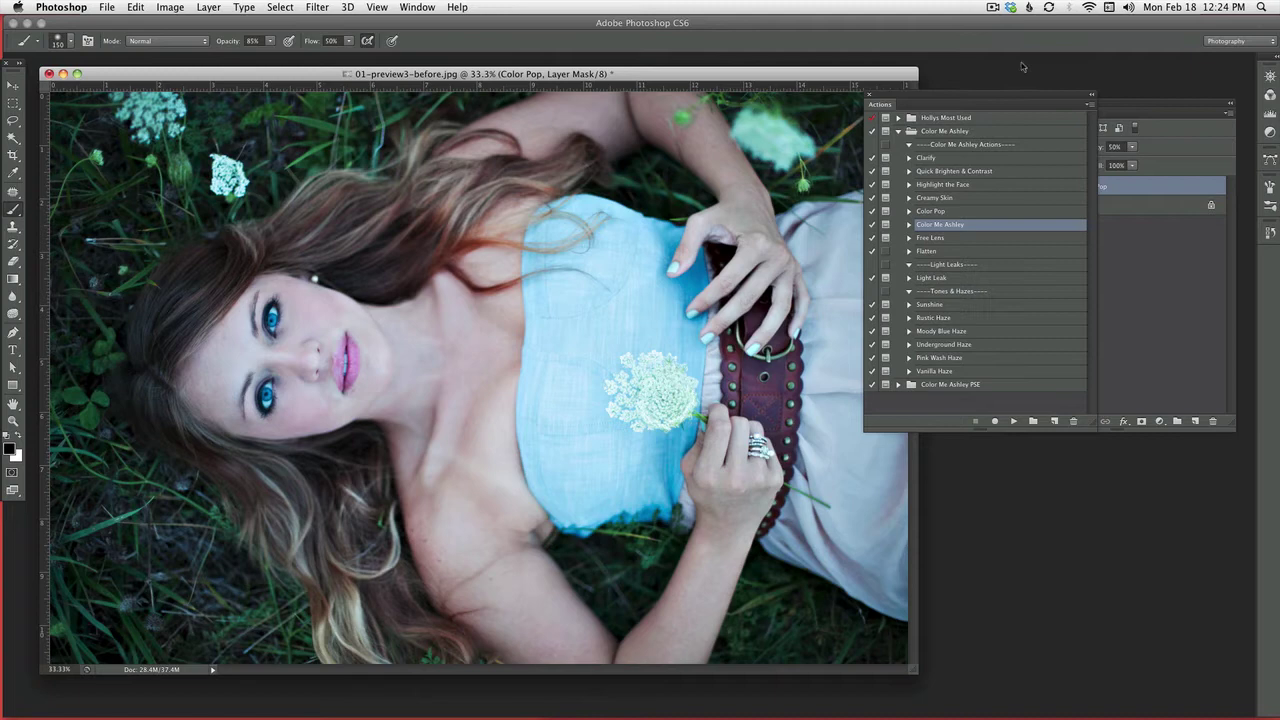
left_click(1012, 424)
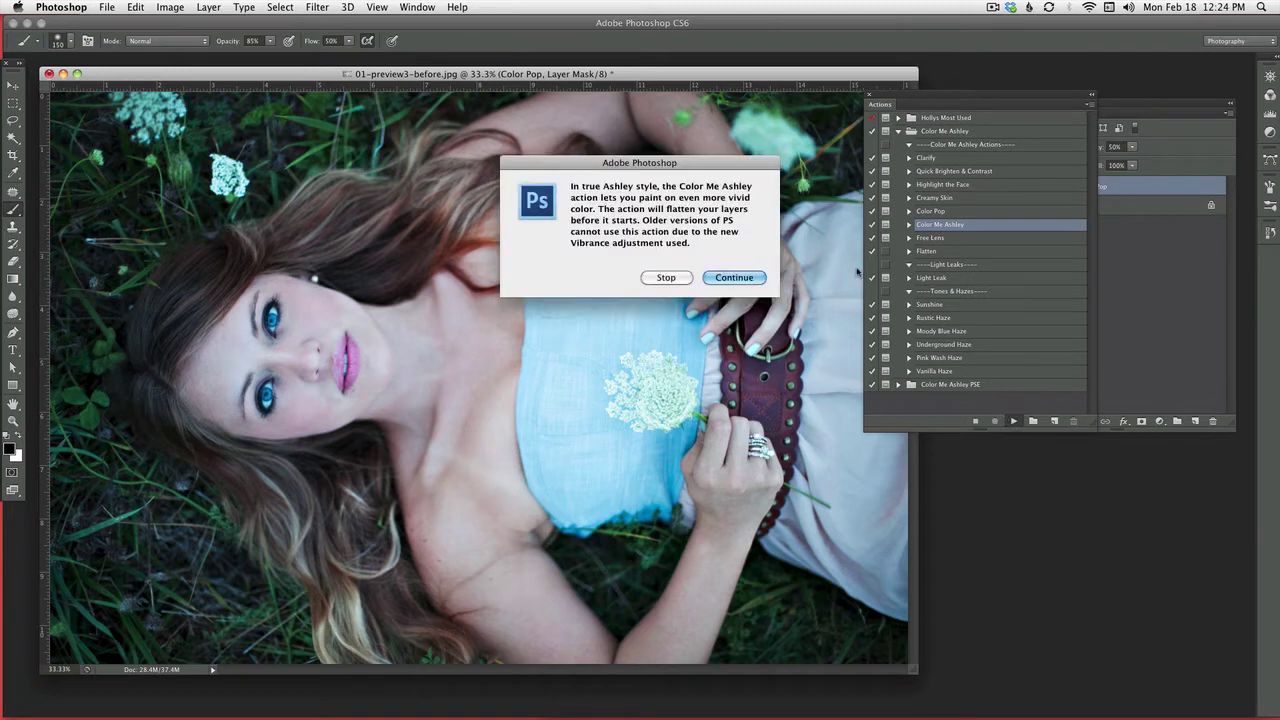
left_click(735, 278)
left_click(738, 295)
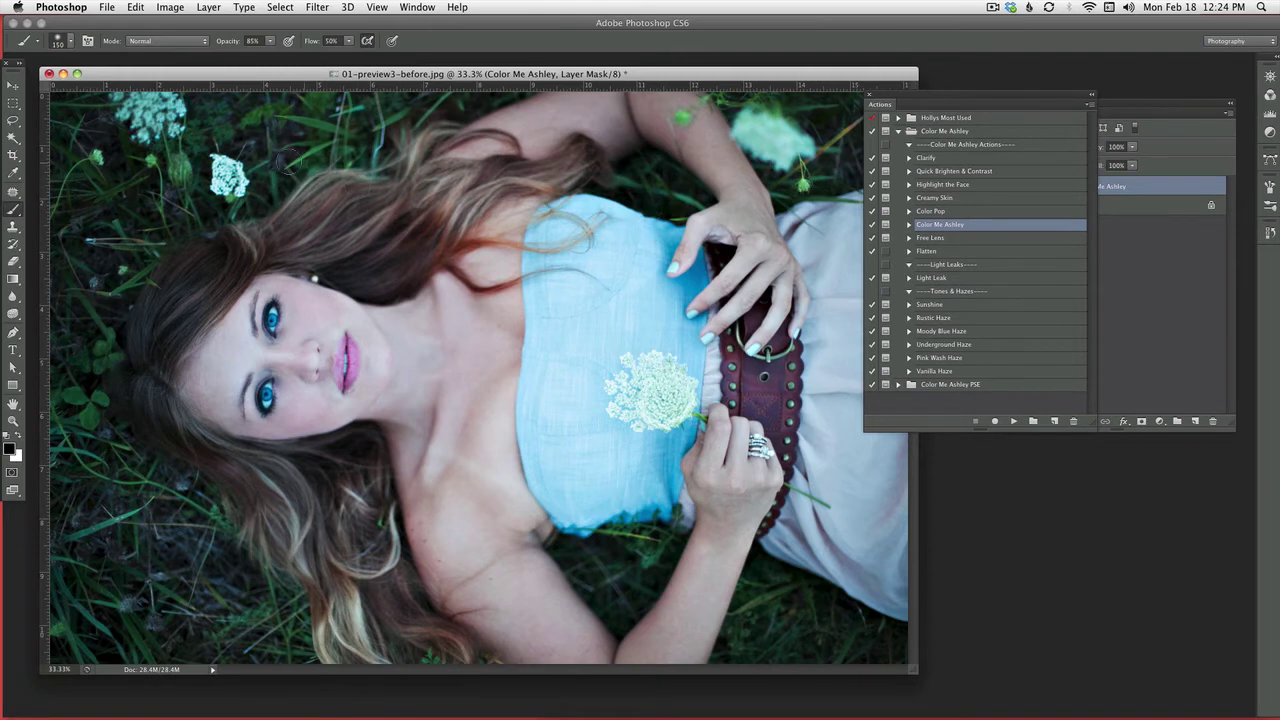
Paint white with a 700 px brush over the grass, hair, blue top and belt area on the Color Me Ashley mask
left_click(1121, 178)
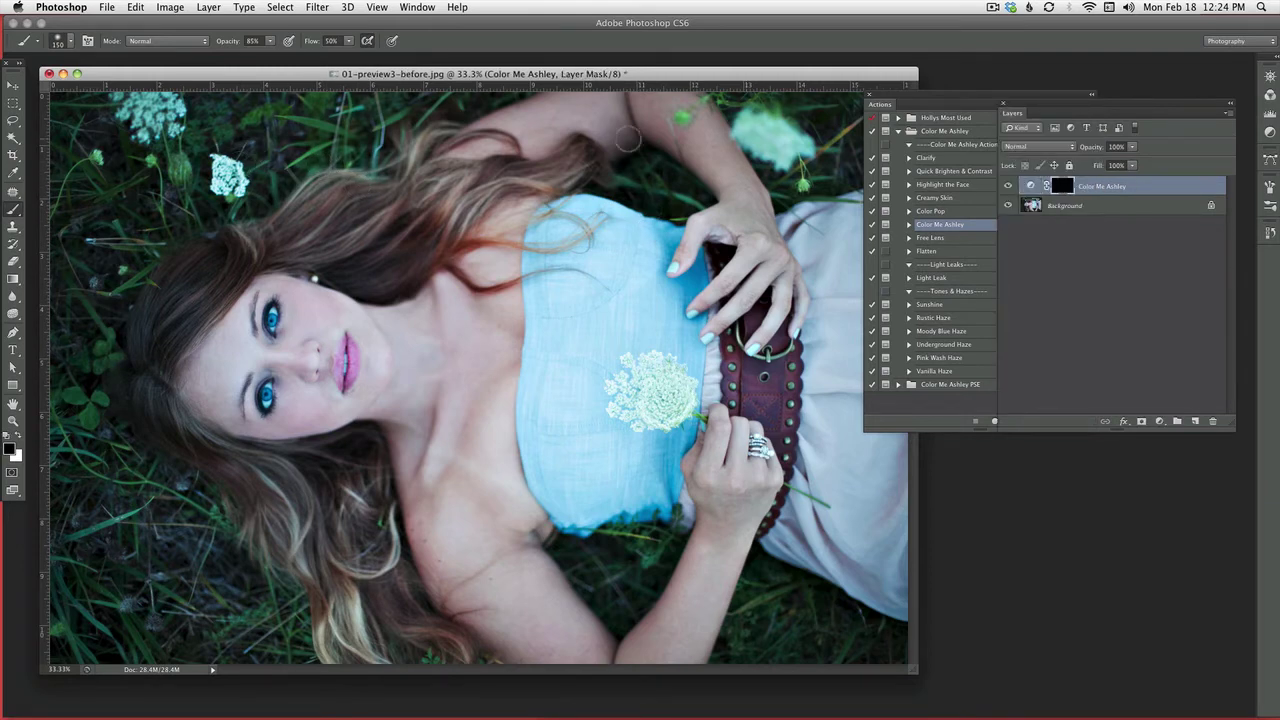
key("x")
key("bracketright")
key("bracketright")
key("bracketright")
key("bracketright")
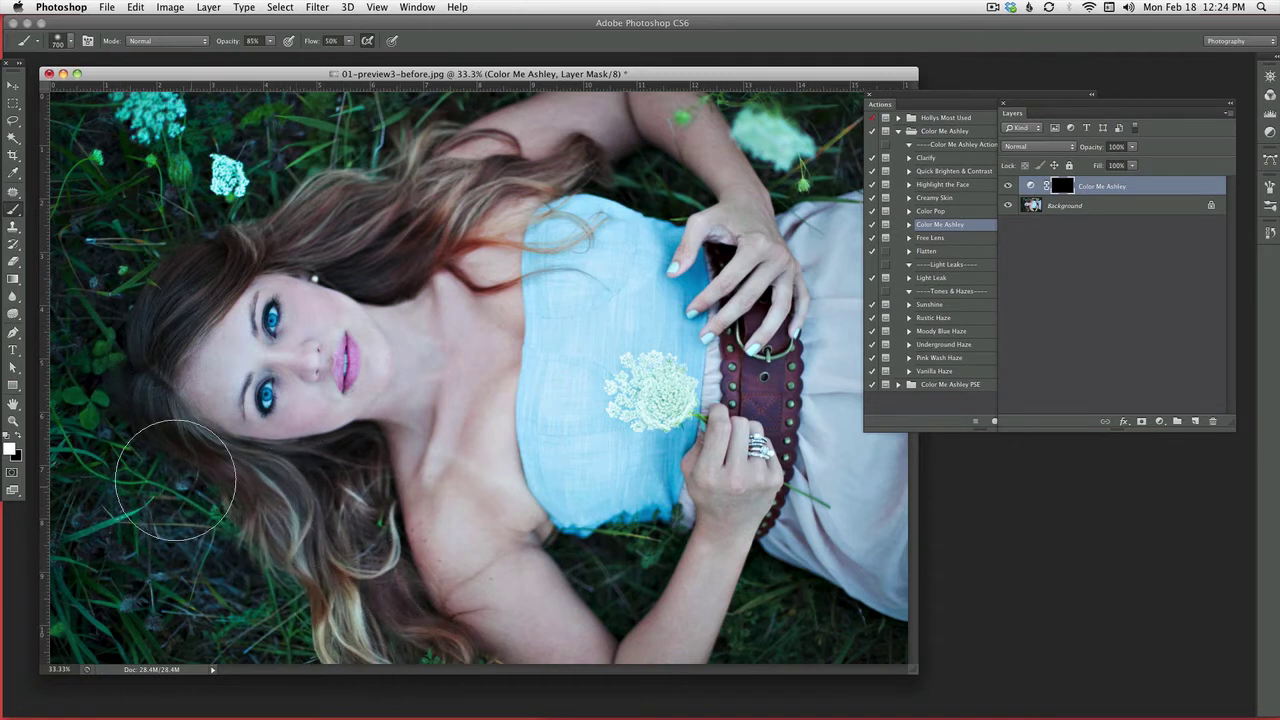
mouse_move(243, 208)
left_mouse_down()
mouse_move(304, 164)
mouse_move(357, 219)
mouse_move(427, 200)
mouse_move(357, 85)
left_mouse_up()
mouse_move(663, 286)
left_mouse_down()
mouse_move(625, 365)
mouse_move(609, 418)
mouse_move(592, 402)
mouse_move(579, 273)
mouse_move(623, 211)
mouse_move(602, 271)
mouse_move(598, 463)
mouse_move(621, 560)
mouse_move(635, 430)
left_mouse_up()
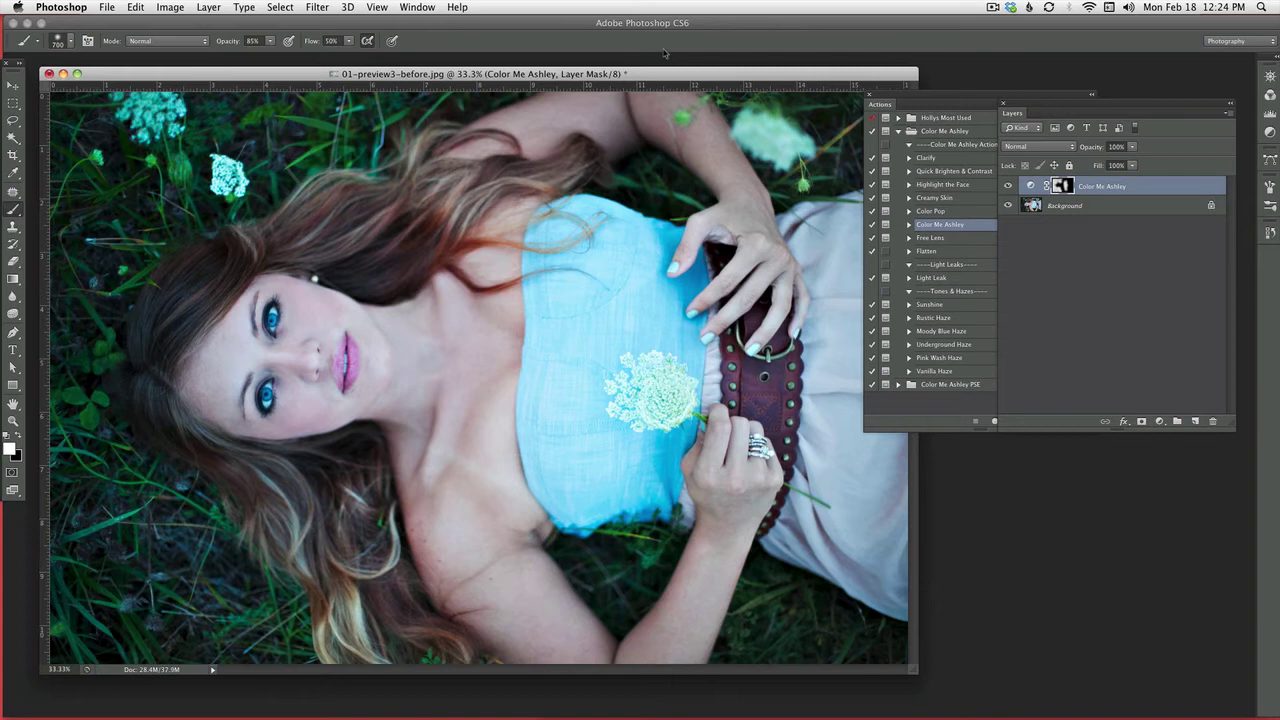
left_click_drag(658, 73, 575, 73)
mouse_move(758, 239)
left_mouse_down()
mouse_move(779, 137)
mouse_move(802, 550)
mouse_move(759, 570)
mouse_move(724, 610)
mouse_move(761, 615)
mouse_move(721, 390)
left_mouse_up()
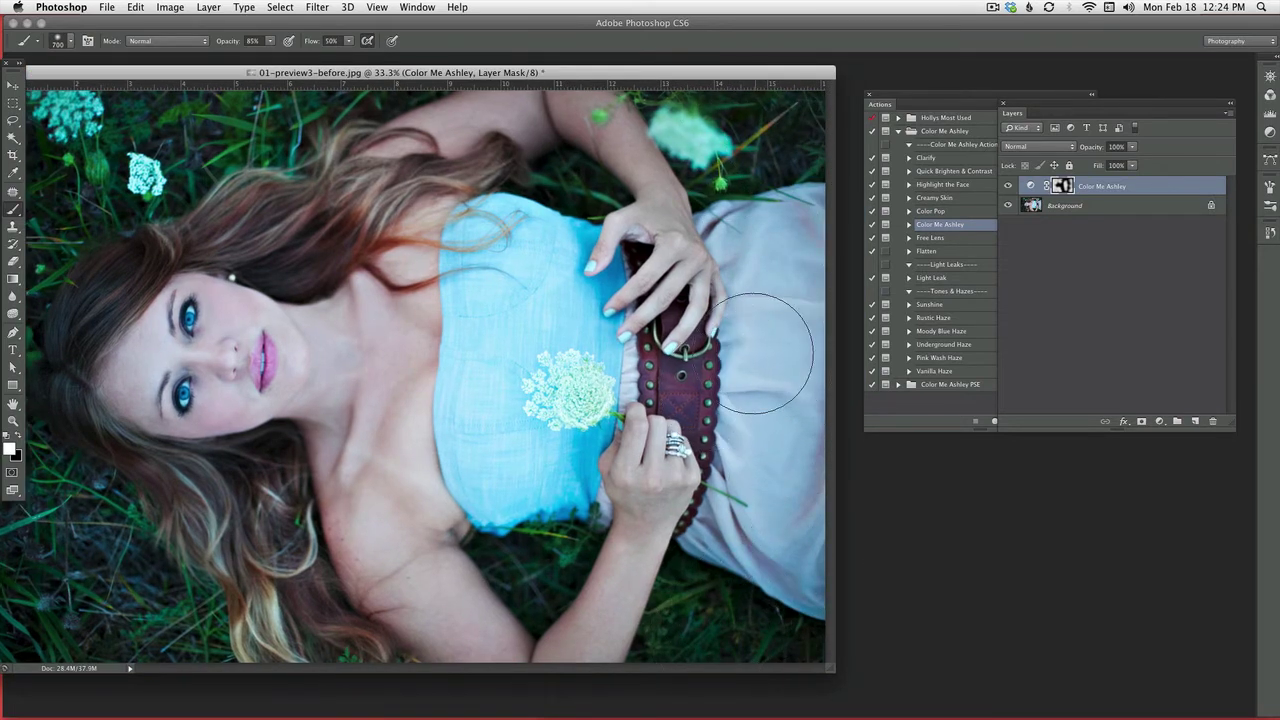
Reduce the brush to 70 px, paint the lips on the Color Me Ashley mask, and reposition the photo window beside the panels
key("bracketleft")
key("bracketleft")
key("bracketleft")
key("bracketleft")
key("bracketleft")
key("bracketleft")
key("bracketleft")
key("bracketleft")
key("bracketleft")
left_click_drag(426, 74, 472, 87)
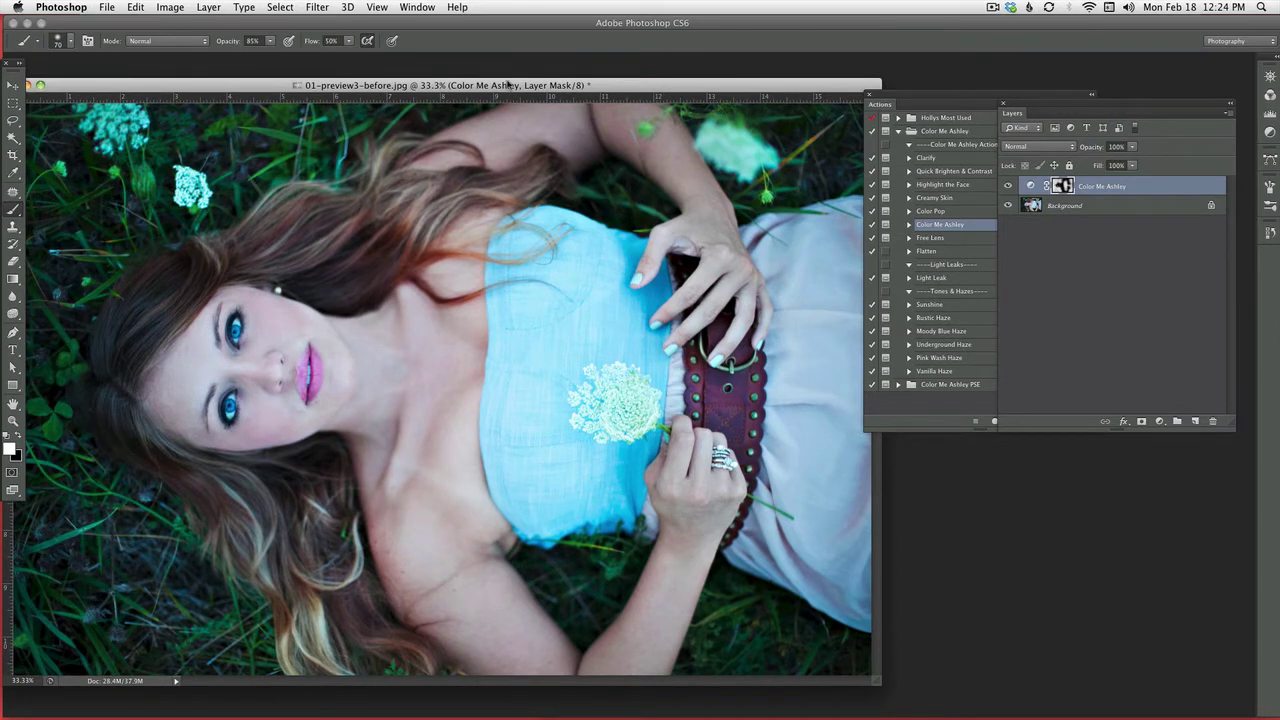
left_click_drag(509, 85, 529, 81)
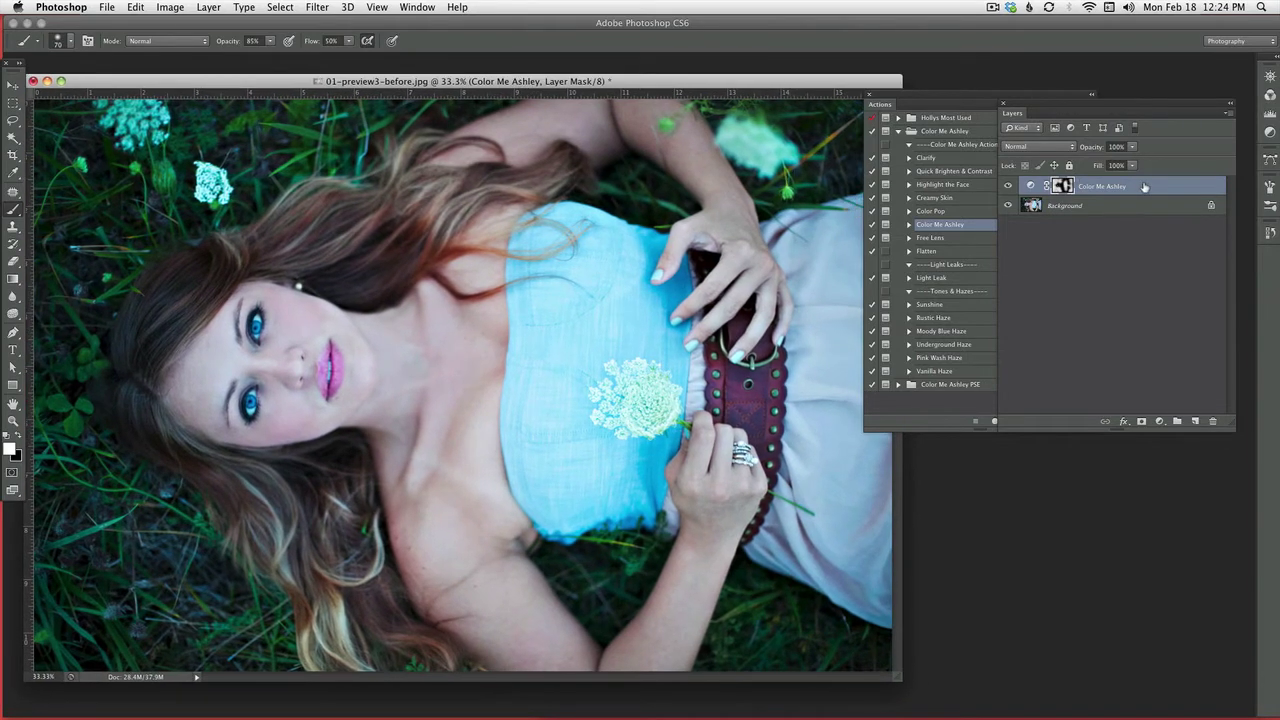
Open the Color Me Ashley layer's Vibrance adjustment, set its Saturation to +35, and close the settings
left_click(1031, 186)
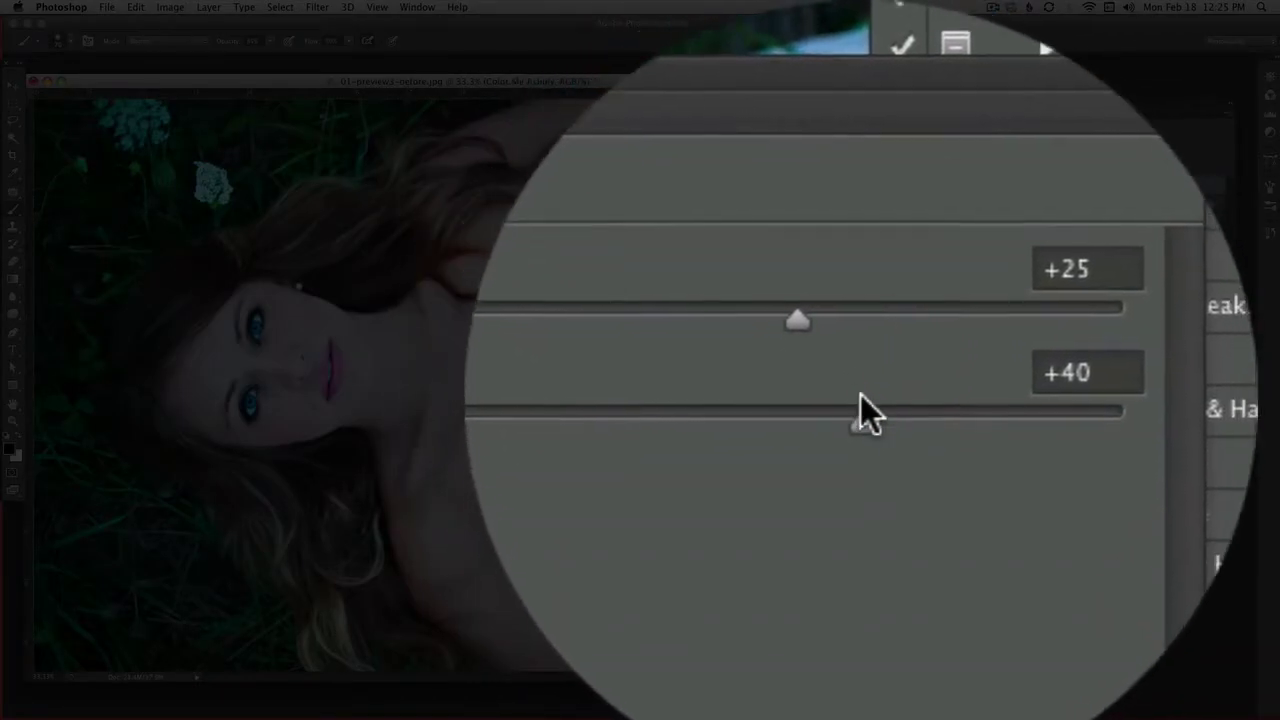
left_click_drag(860, 293, 857, 293)
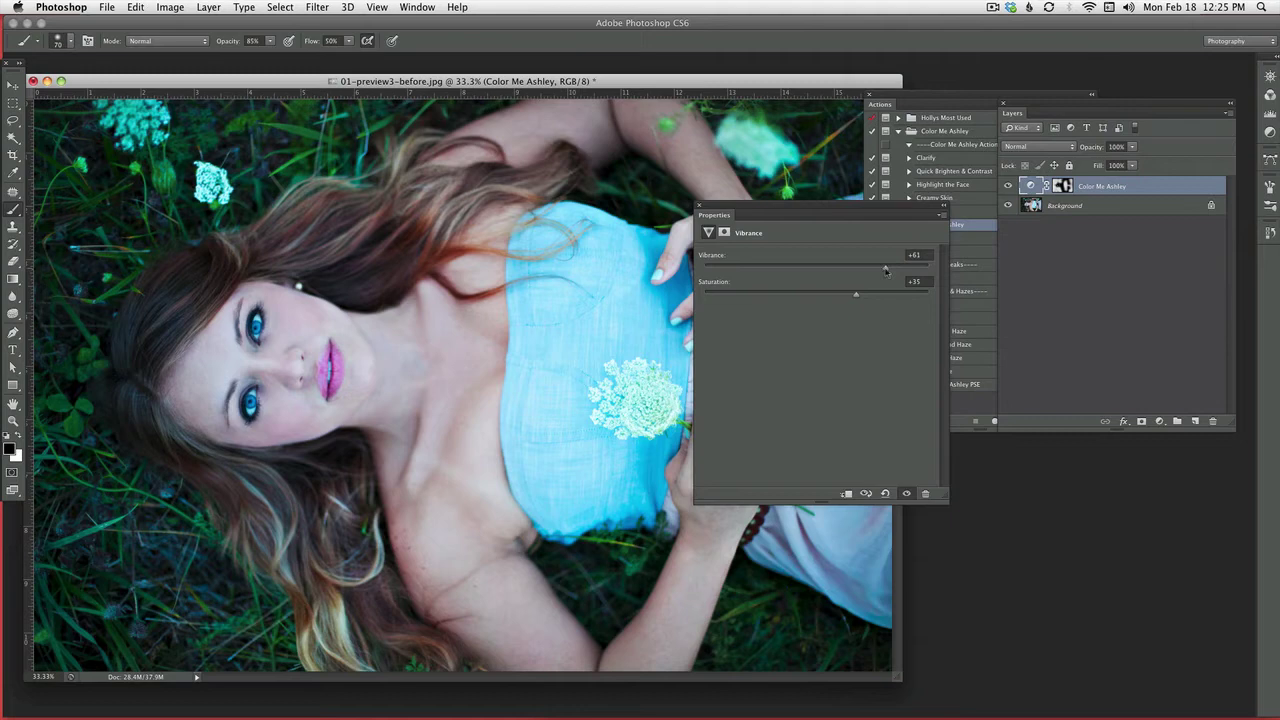
left_click(699, 206)
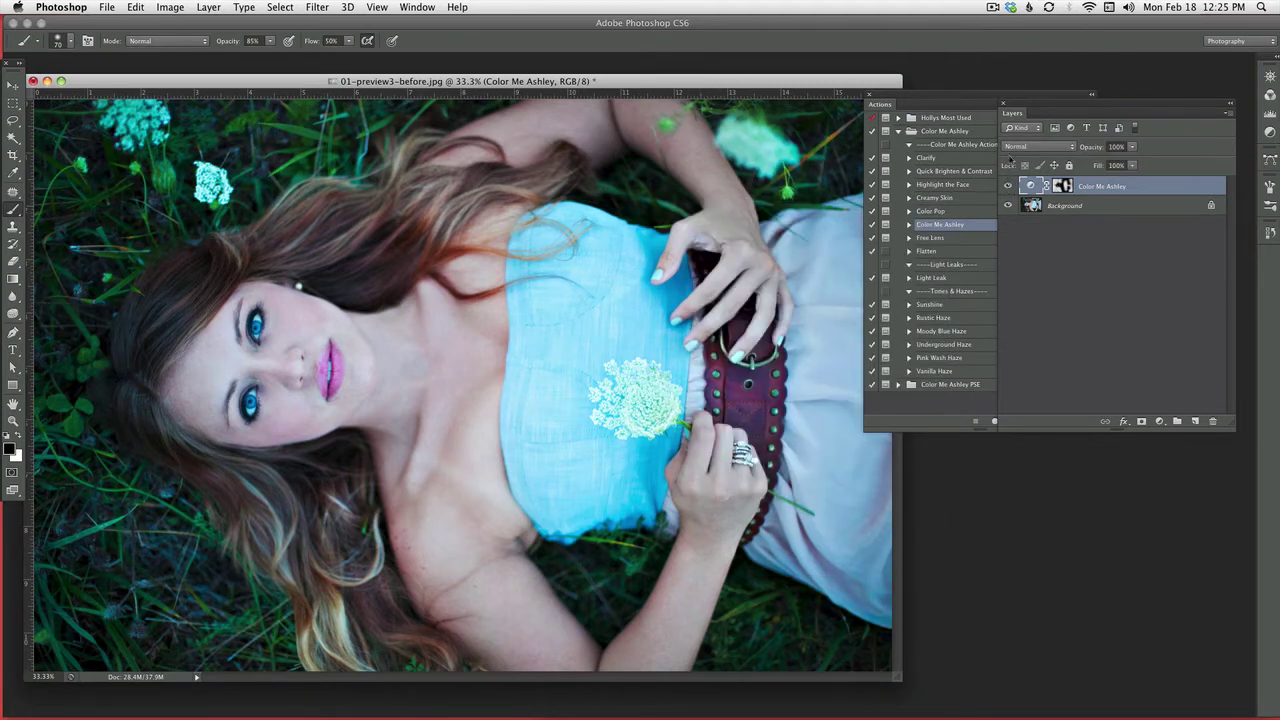
Enlarge the photo window around the image at 25% zoom and run the Free Lens action, accepting its messages
left_click(957, 239)
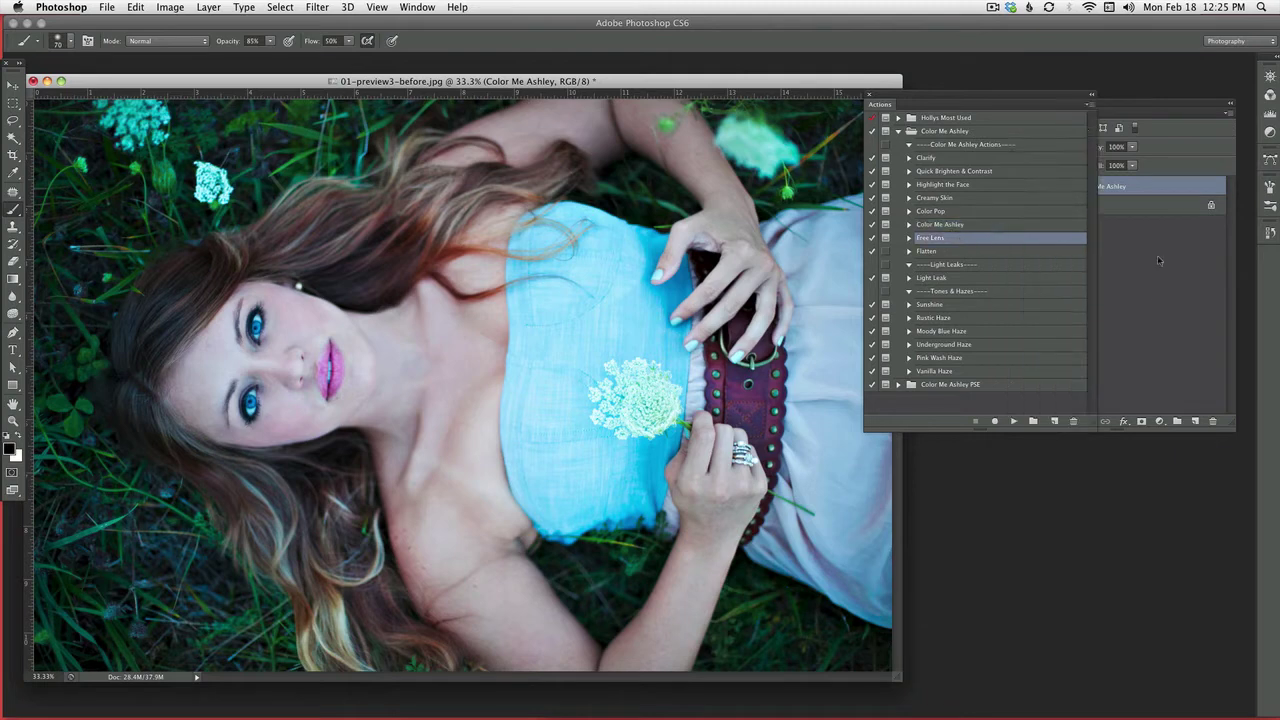
key("super+minus")
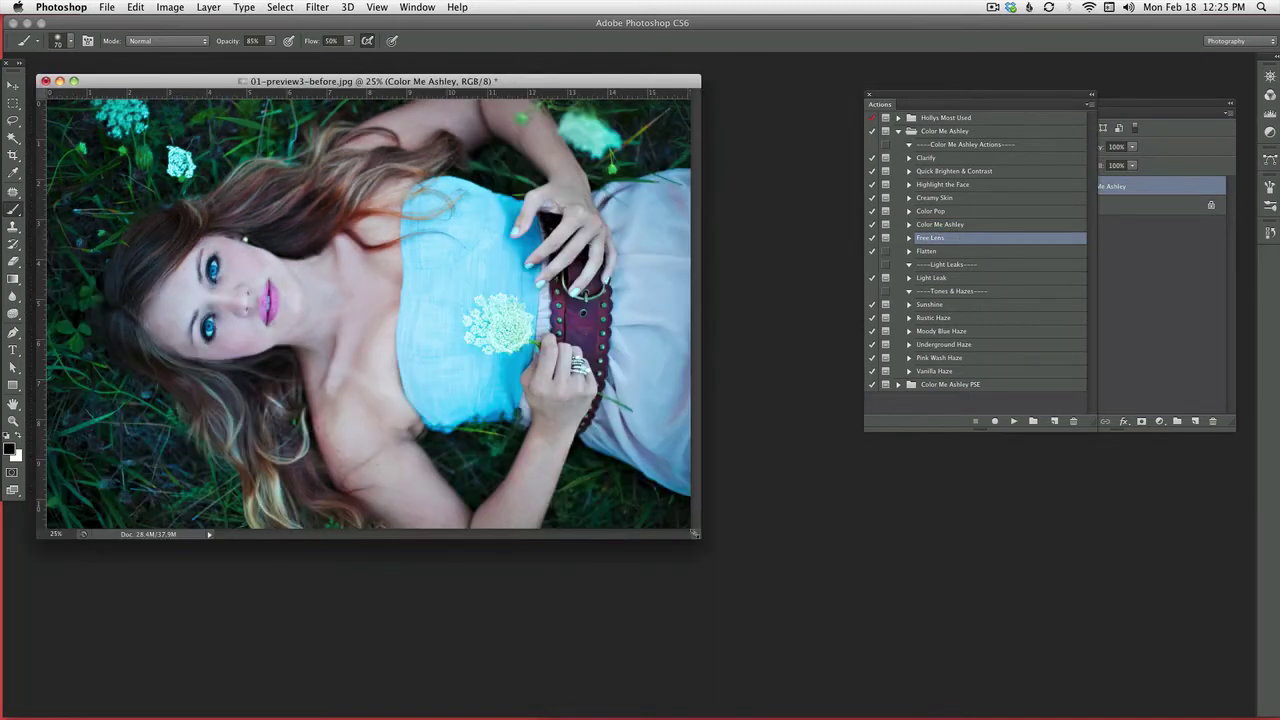
left_click_drag(695, 534, 811, 620)
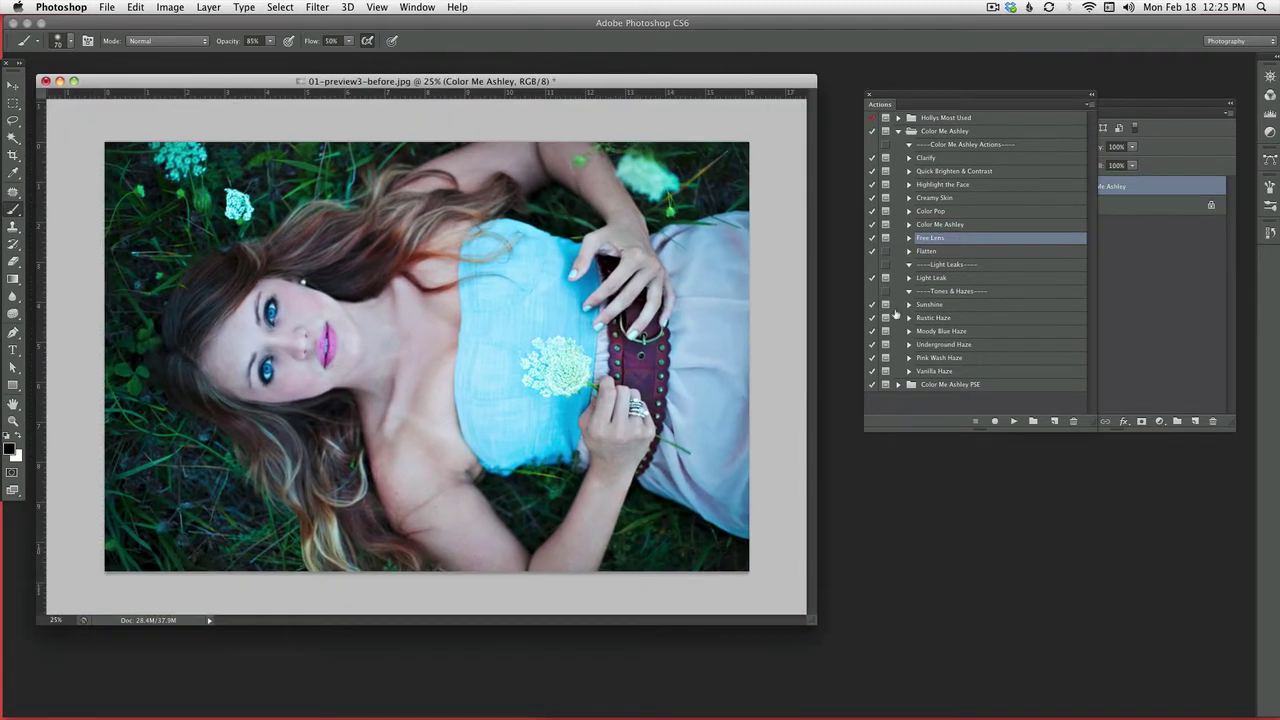
left_click(1013, 421)
left_click(760, 272)
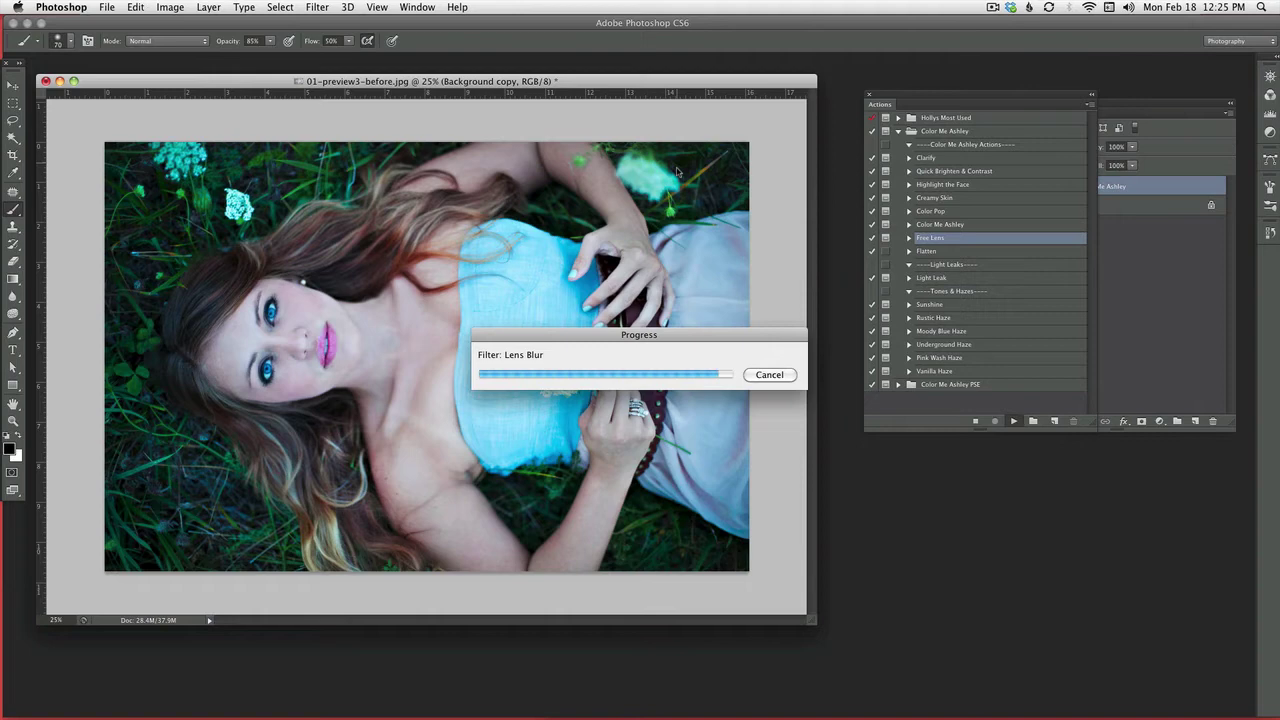
left_click(734, 285)
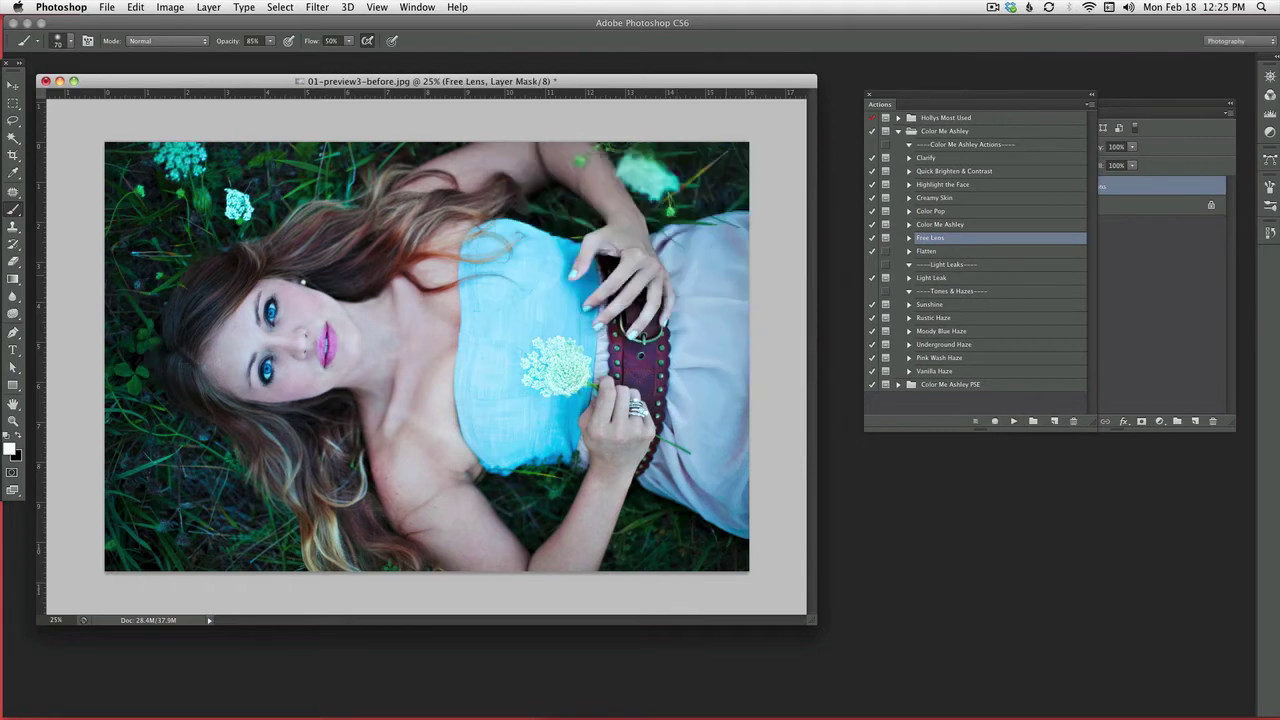
Enlarge the brush to 1800 px and paint white along the photo's outer edges on the Free Lens mask to blur them
left_click(1136, 108)
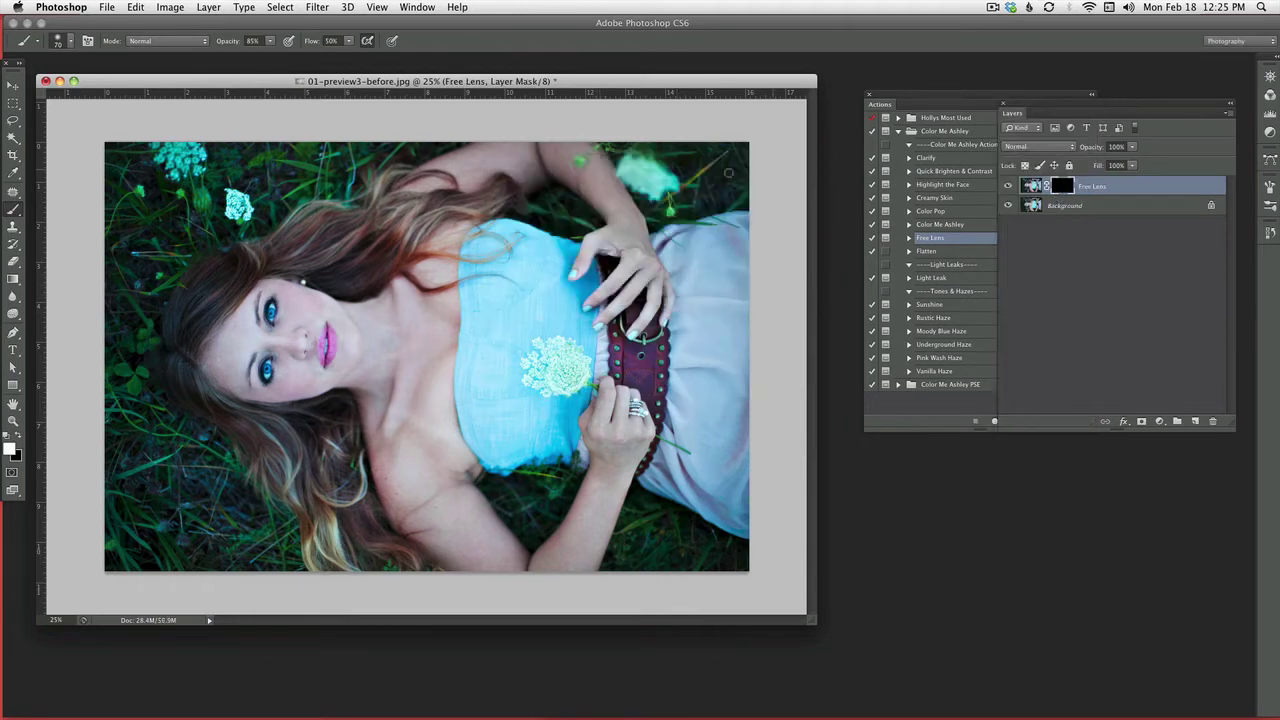
key("bracketright")
key("bracketright")
key("bracketright")
key("bracketright")
key("bracketright")
key("bracketright")
key("bracketright")
key("bracketright")
key("bracketright")
key("bracketright")
key("bracketright")
key("bracketright")
key("bracketright")
key("bracketright")
key("bracketright")
key("bracketright")
key("bracketright")
key("bracketright")
key("bracketright")
key("bracketright")
key("bracketright")
mouse_move(690, 205)
left_mouse_down()
mouse_move(651, 566)
mouse_move(699, 197)
mouse_move(752, 457)
left_mouse_up()
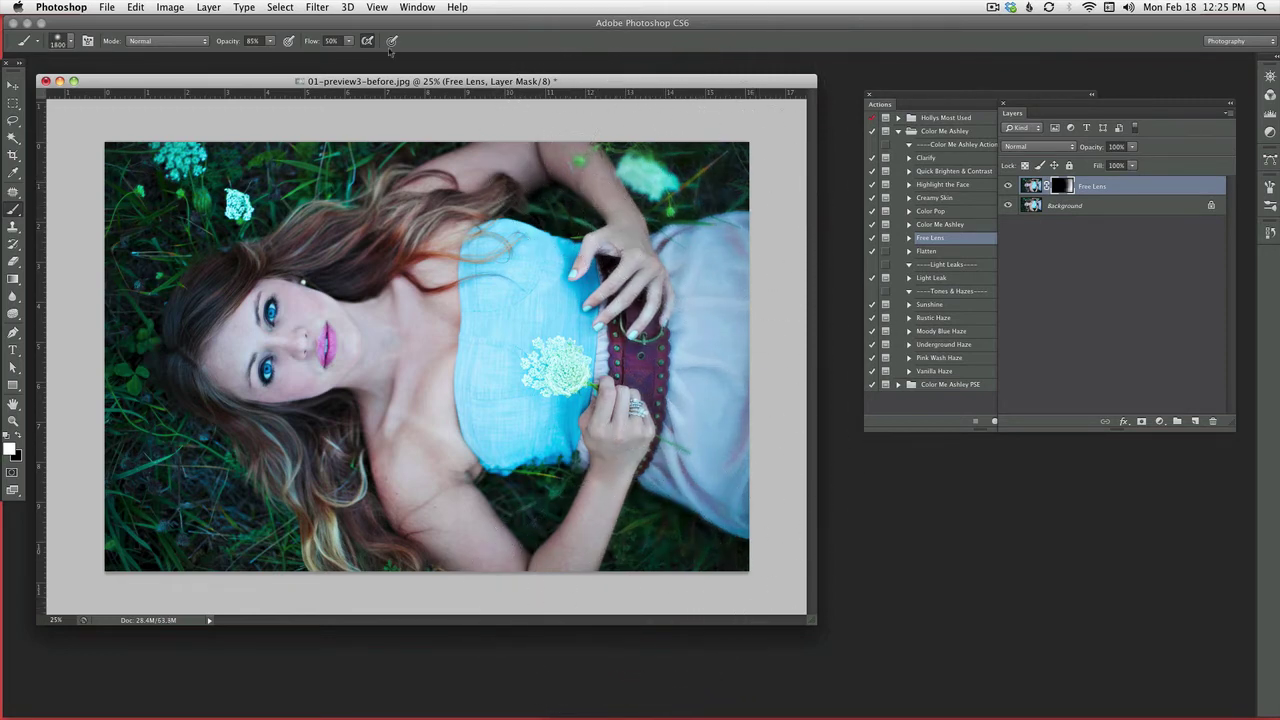
mouse_move(174, 162)
left_mouse_down()
mouse_move(150, 520)
mouse_move(206, 572)
left_mouse_up()
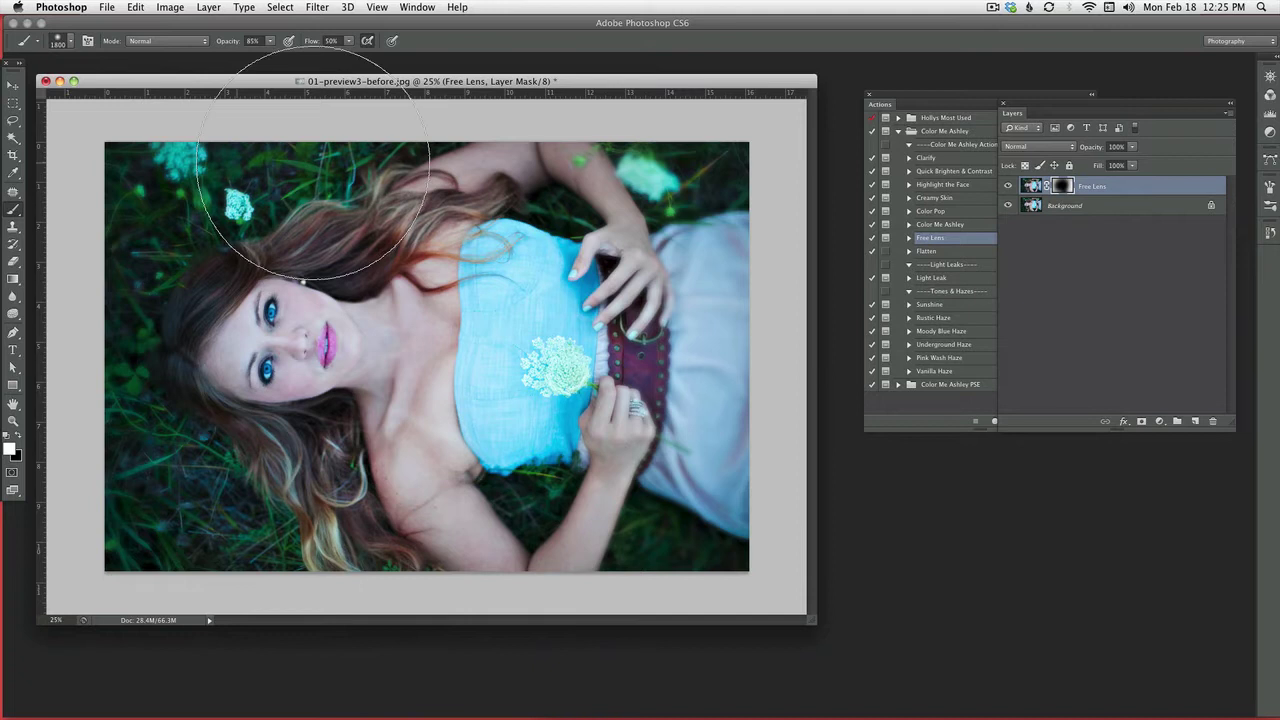
Switch to black, reduce the brush to 1500 px, and paint the blur away from the subject on the Free Lens mask
key("x")
key("bracketleft")
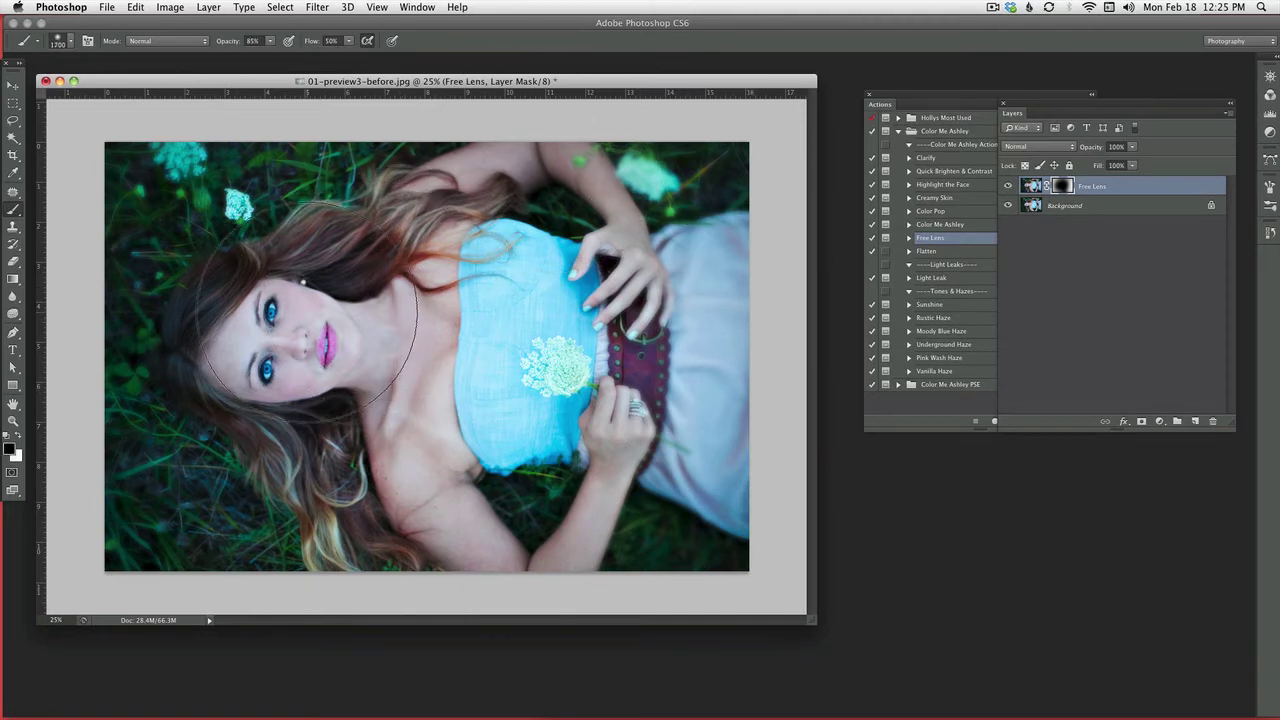
key("bracketleft")
key("bracketleft")
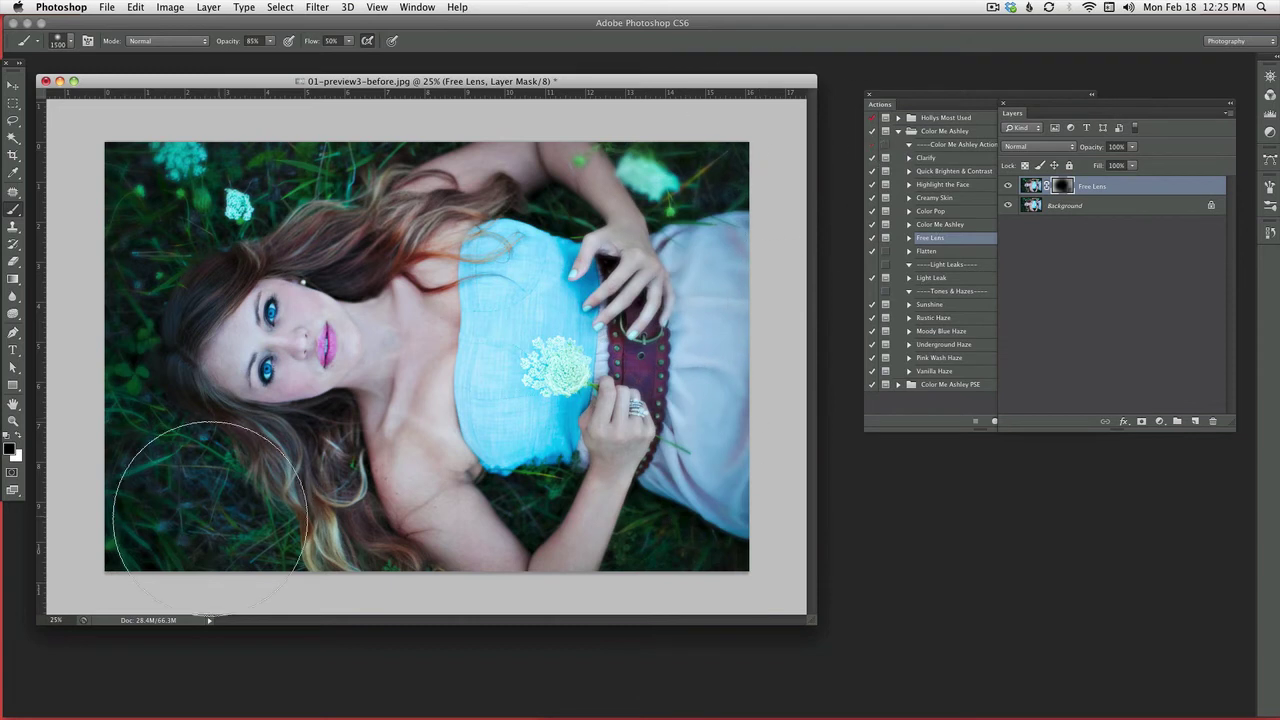
Run the Flatten action to merge the Free Lens layer into the background, and reposition the Actions panel clear of the Layers panel
left_click(944, 252)
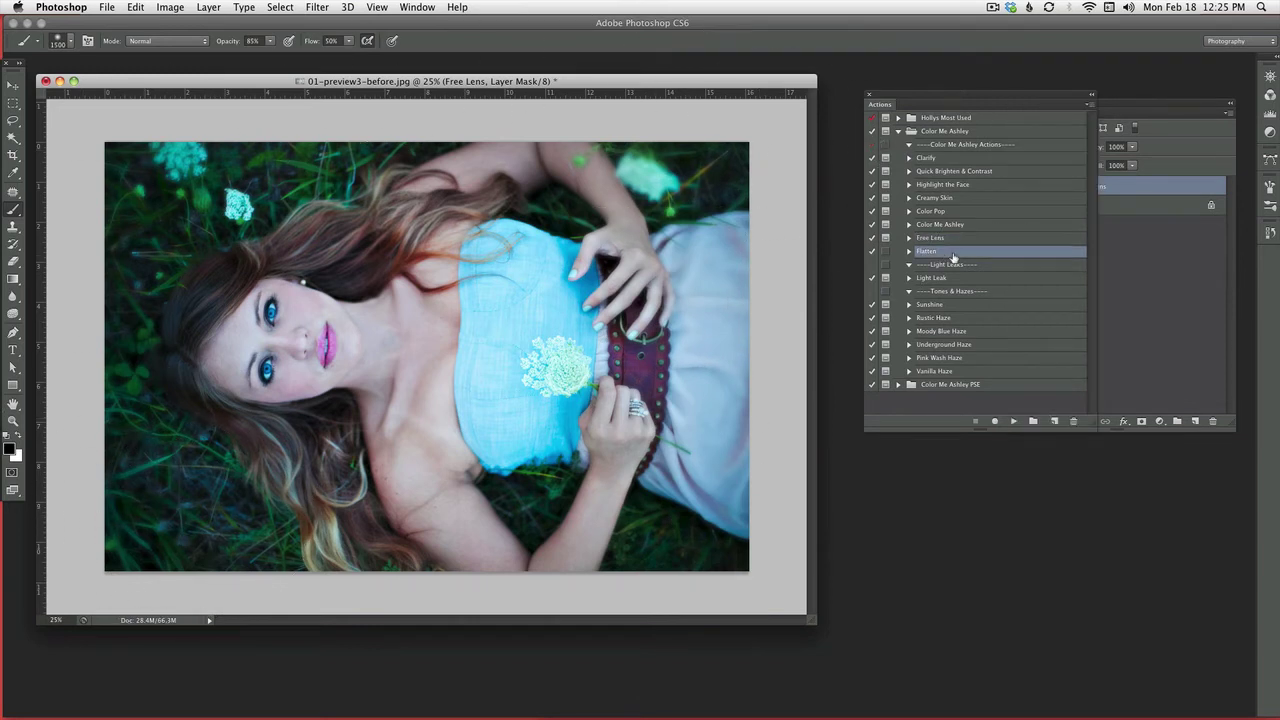
left_click(1011, 421)
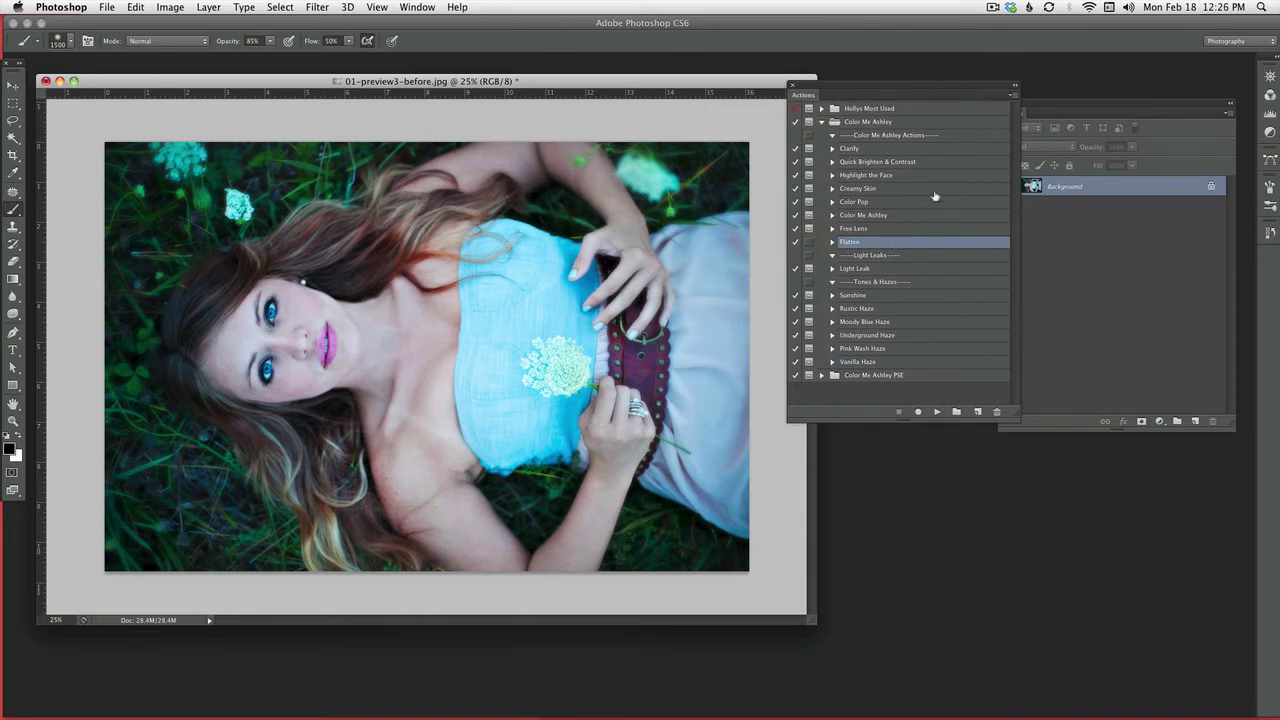
left_click(1012, 95)
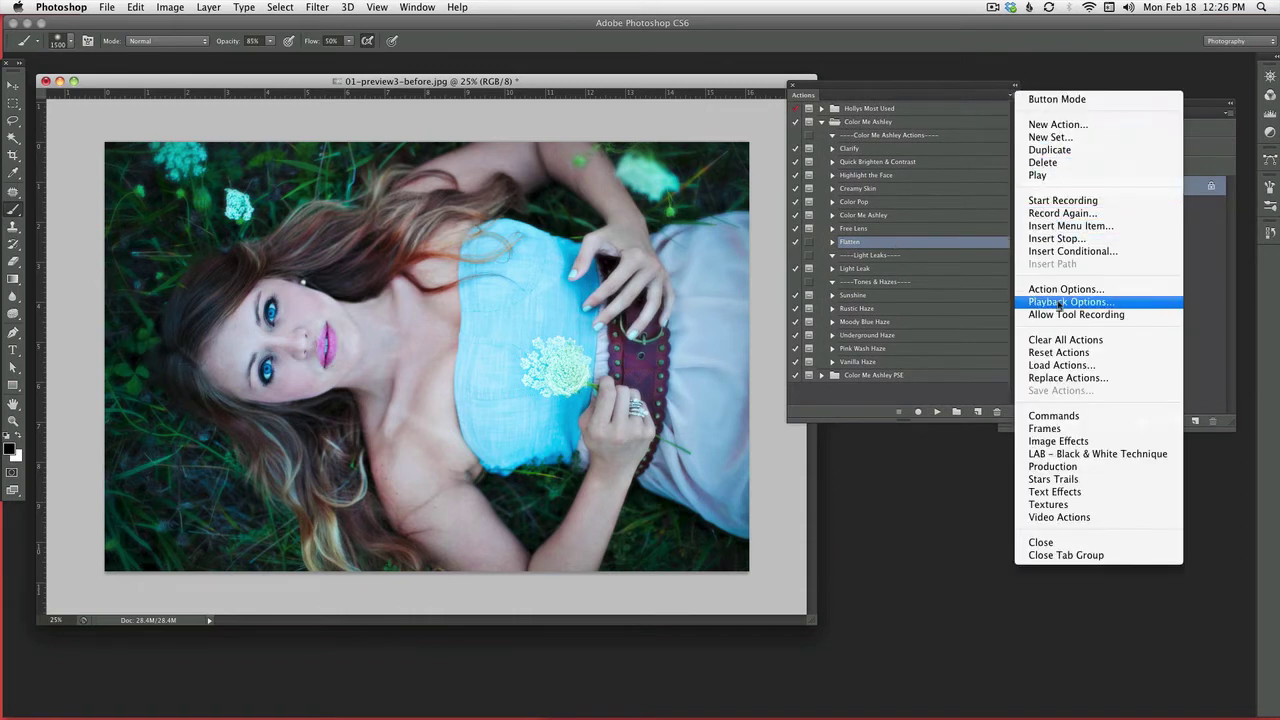
left_click(908, 246)
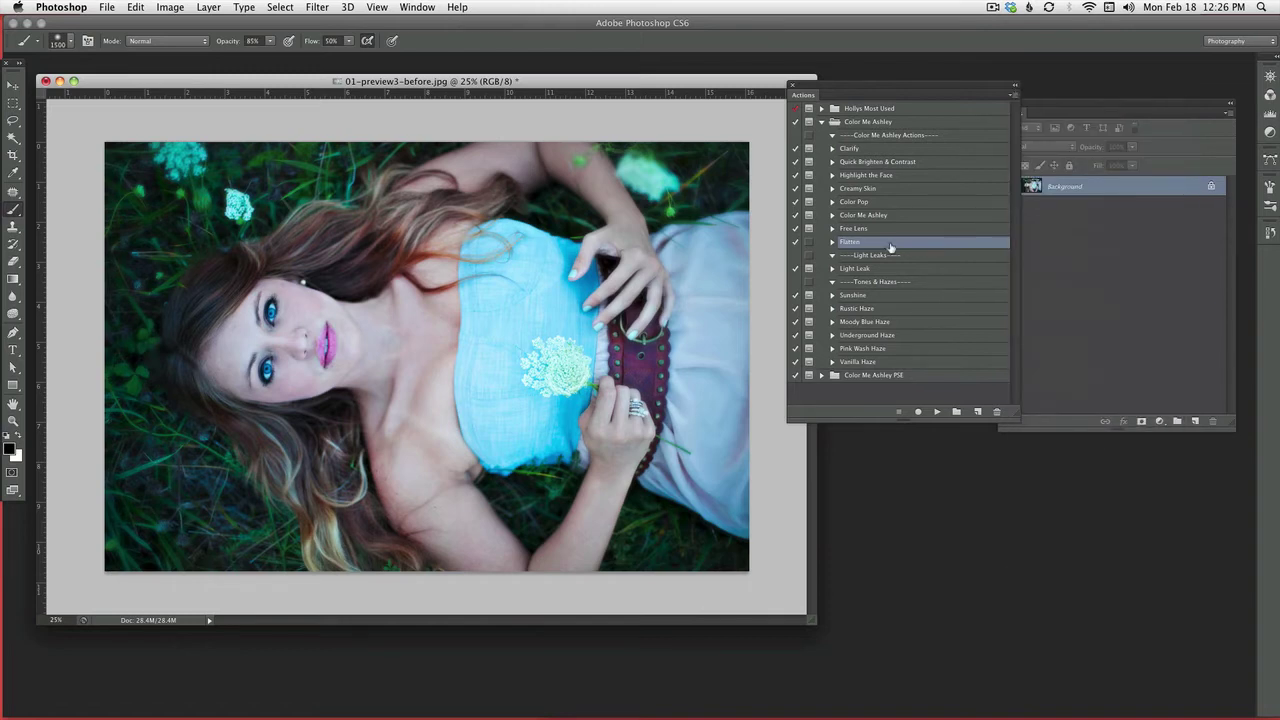
left_click_drag(865, 93, 850, 145)
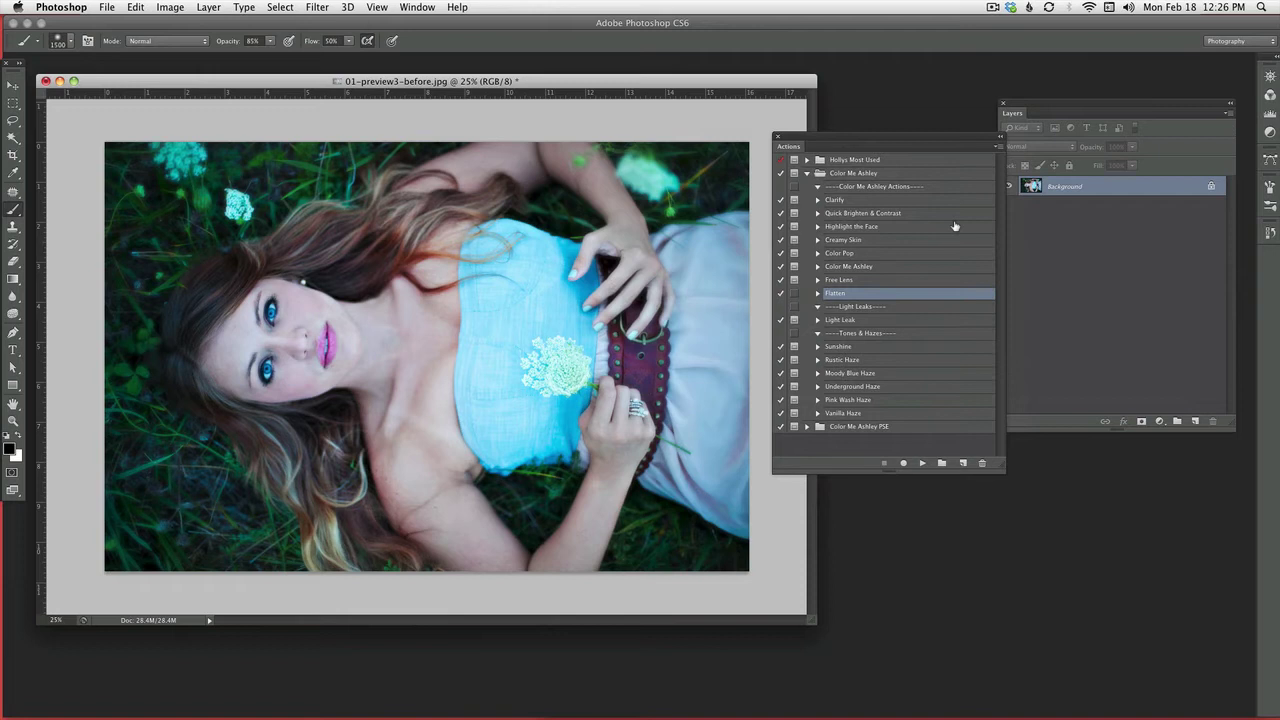
Run the Light Leak action from the Color Me Ashley set and continue past its opening message
left_click(908, 307)
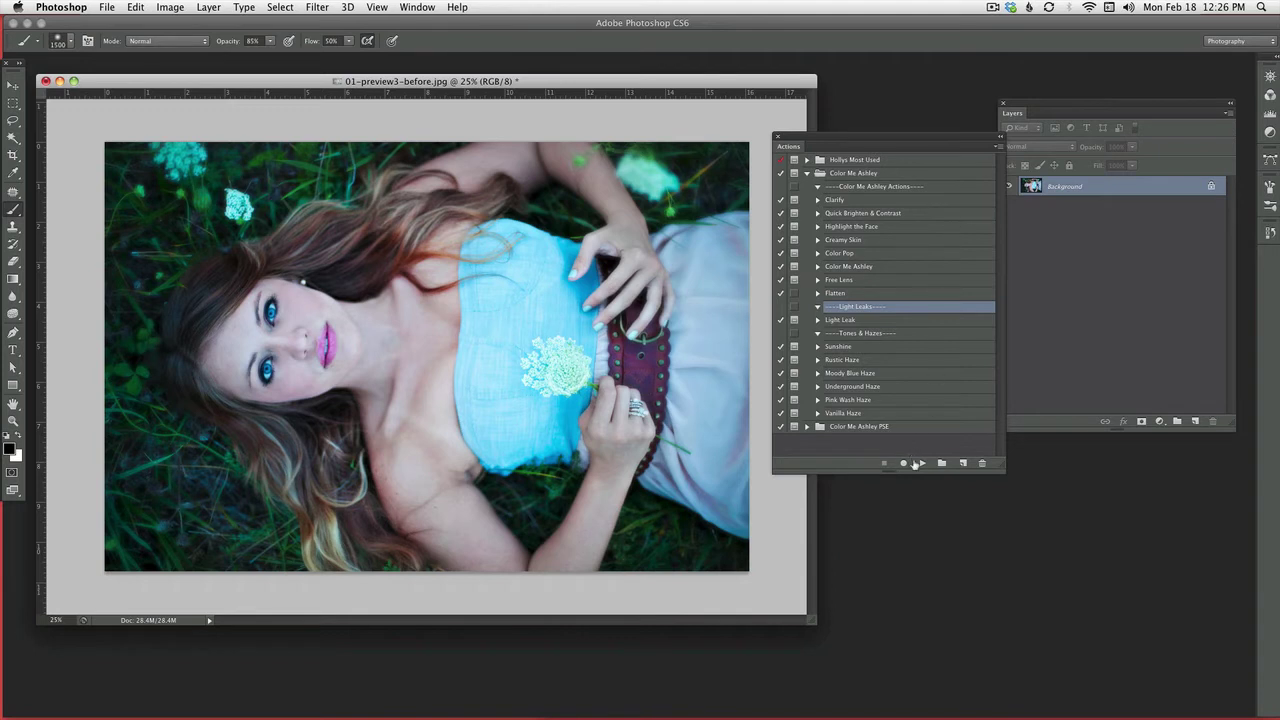
left_click(861, 320)
left_click(922, 464)
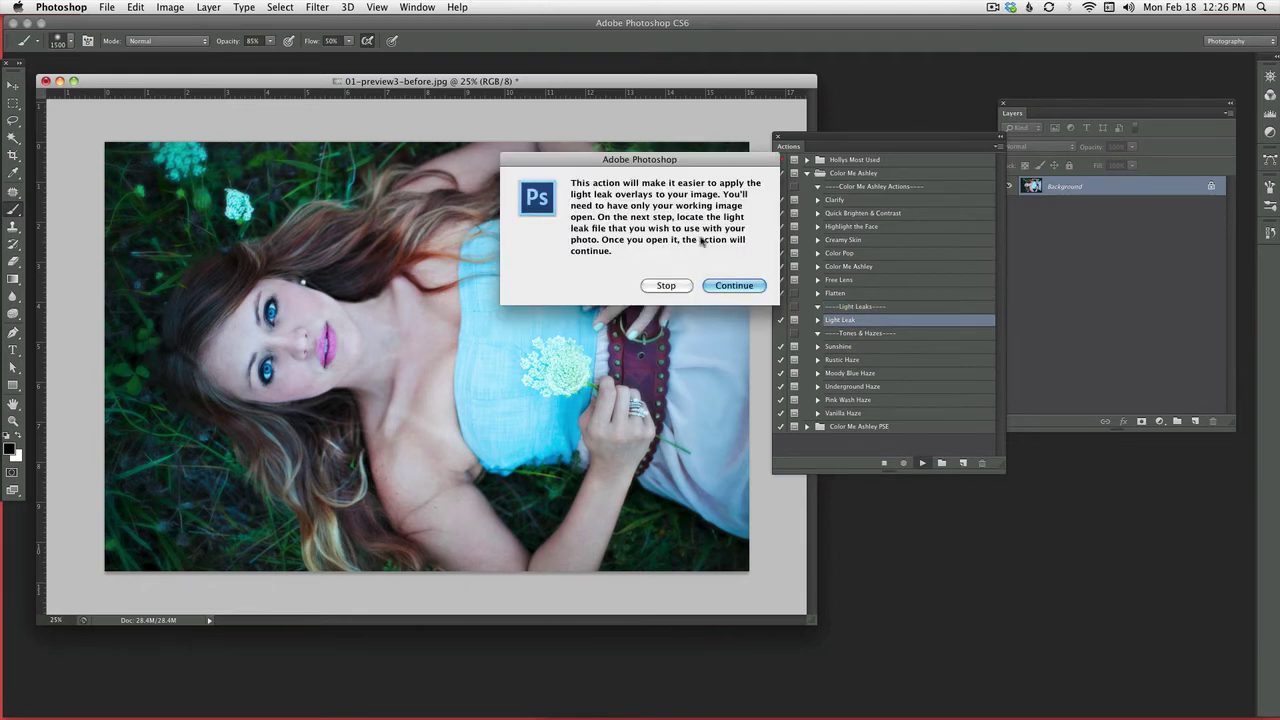
left_click(734, 286)
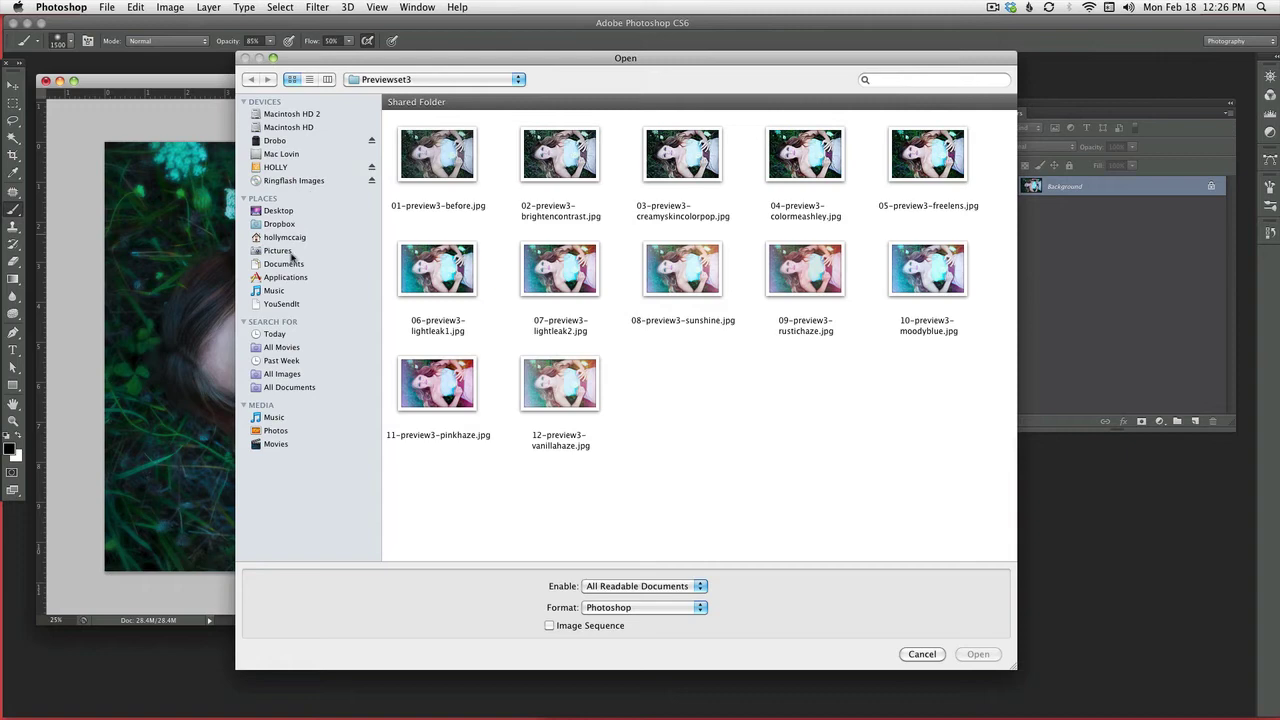
Browse from Previews to the LL folder inside Previewset4 and shift the file dialog to uncover the photo
left_click(455, 84)
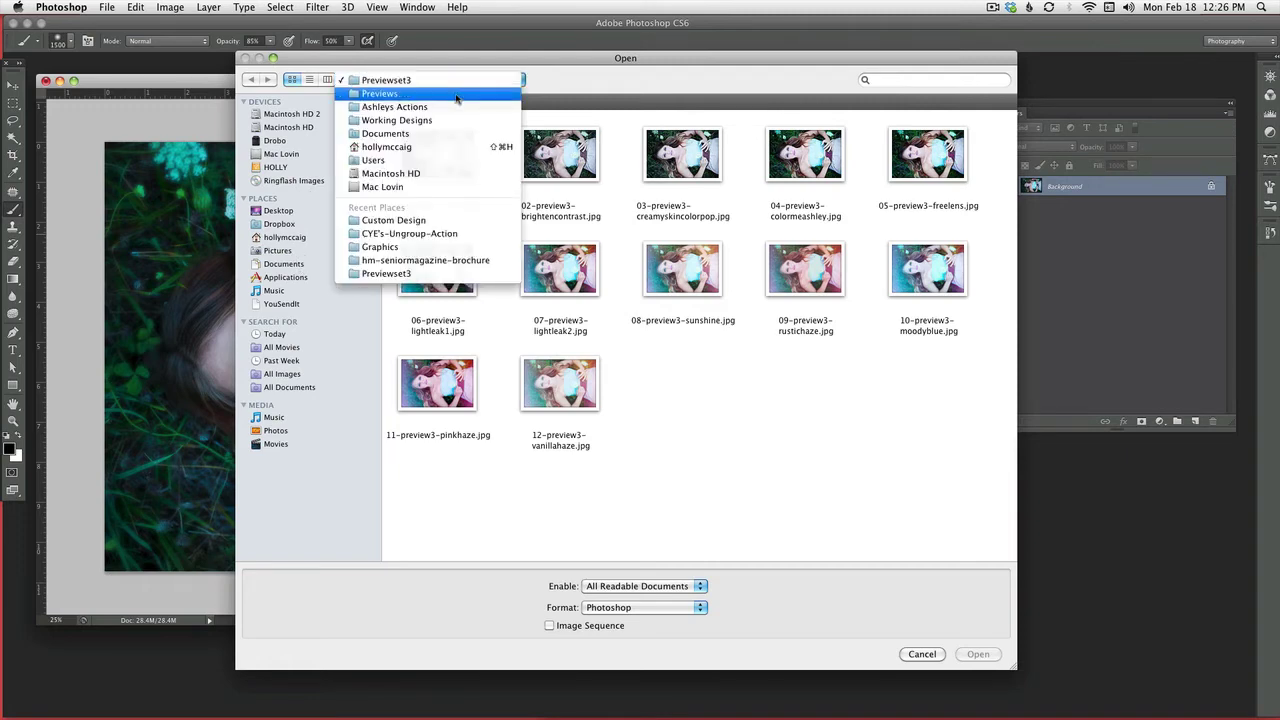
left_click(499, 92)
double_click(814, 157)
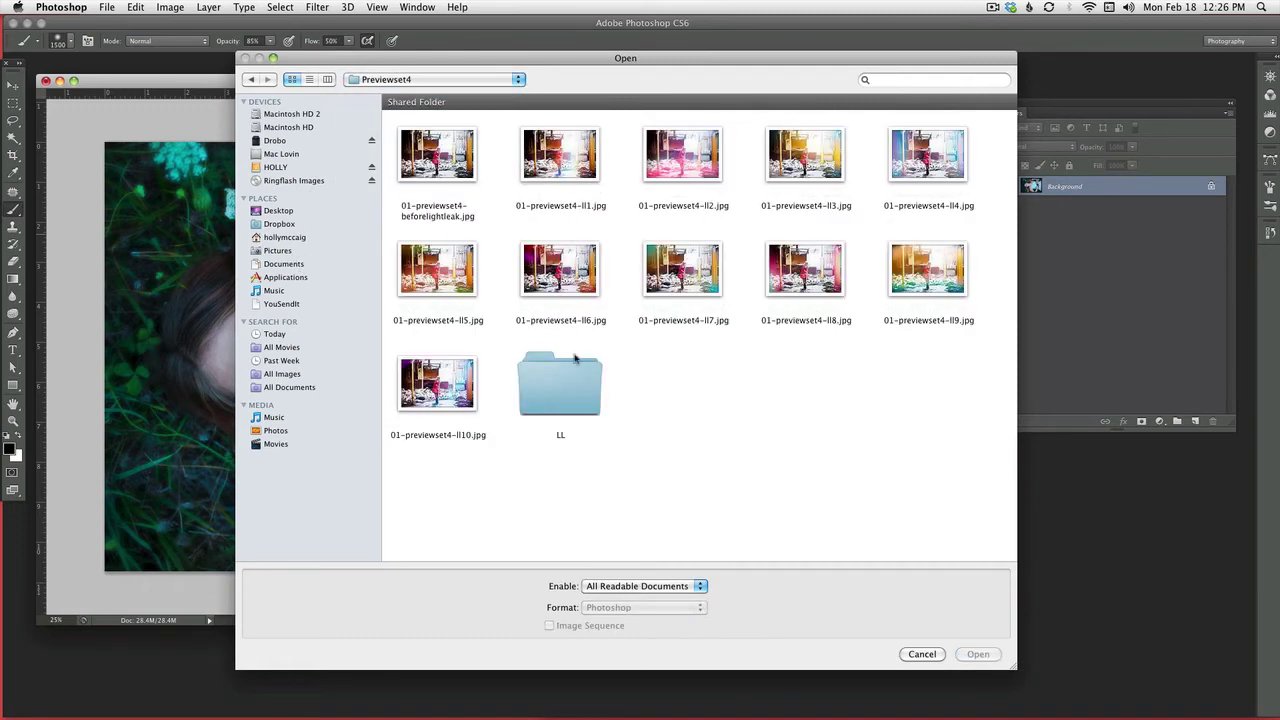
double_click(560, 385)
left_click_drag(631, 80, 786, 69)
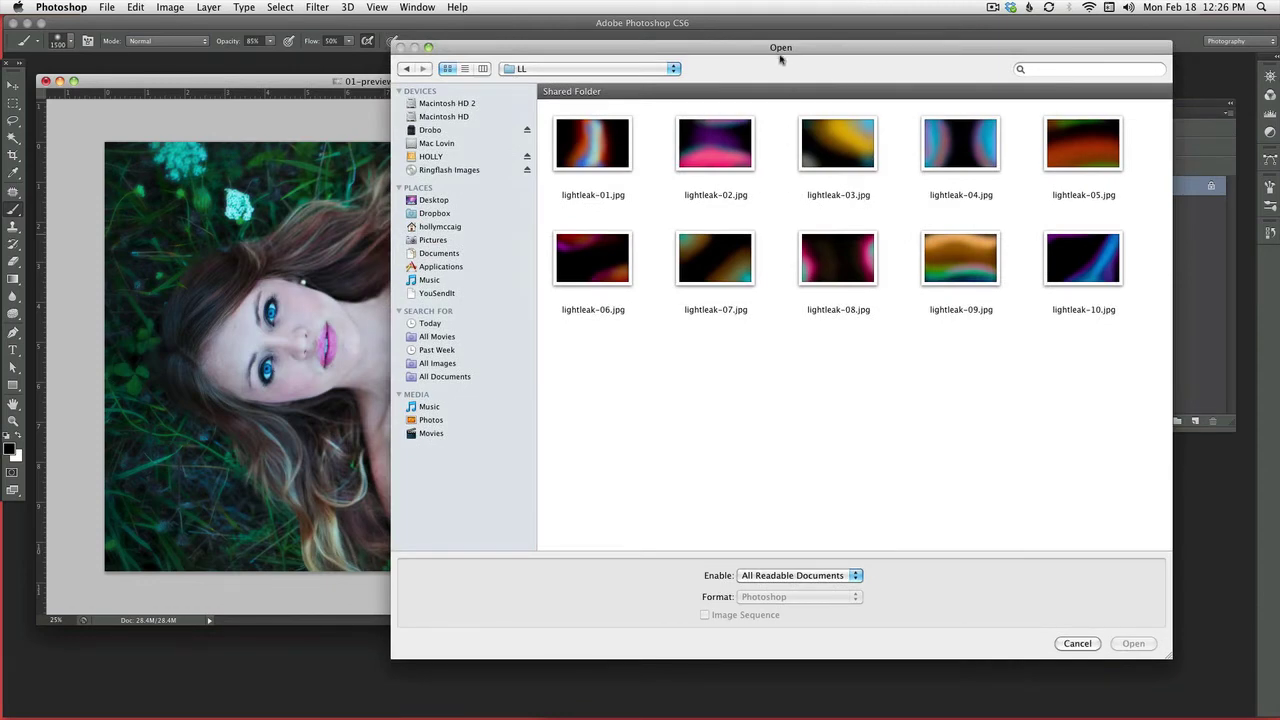
left_click_drag(780, 59, 820, 51)
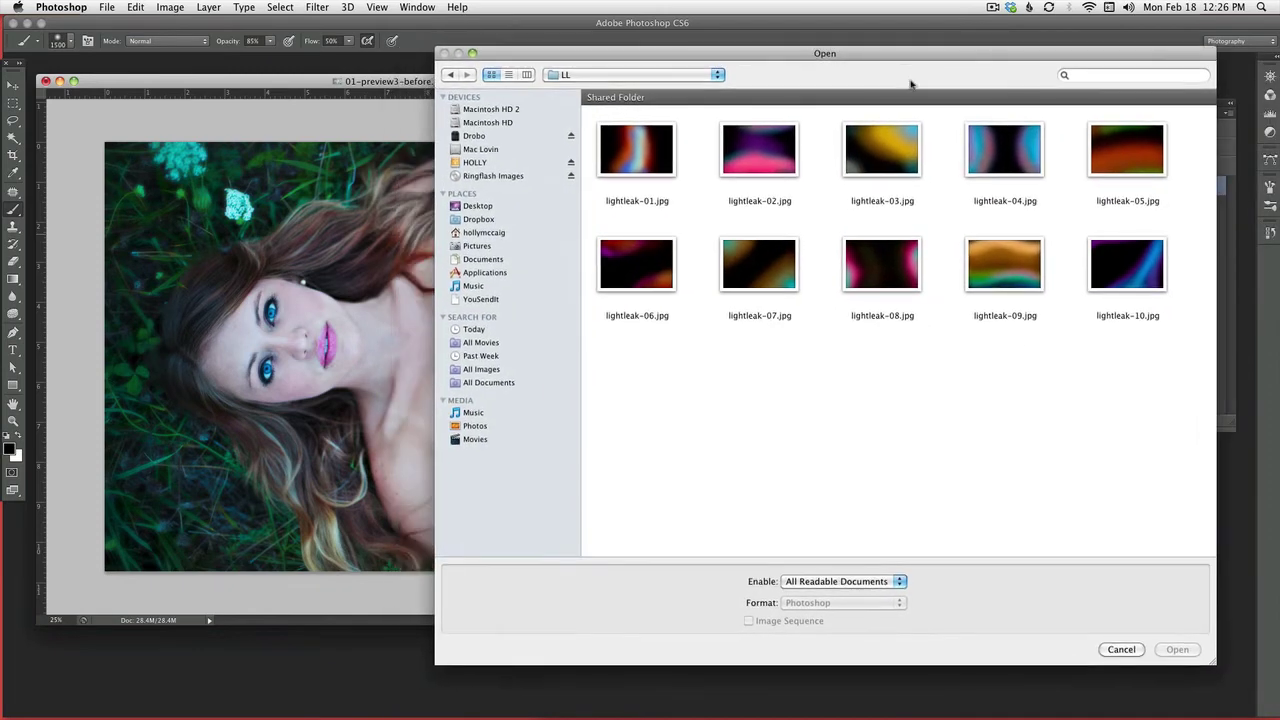
Open lightleak-04.jpg as the overlay and accept the action's closing message
left_click(1005, 153)
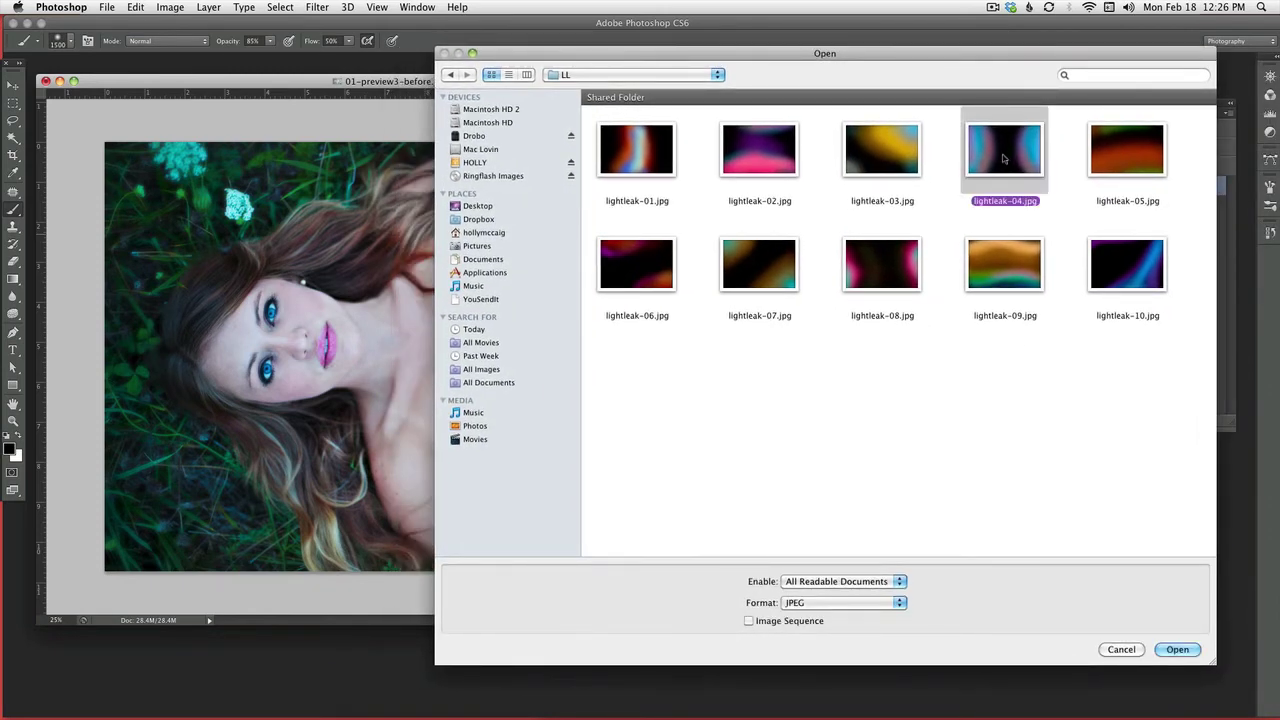
left_click(1176, 649)
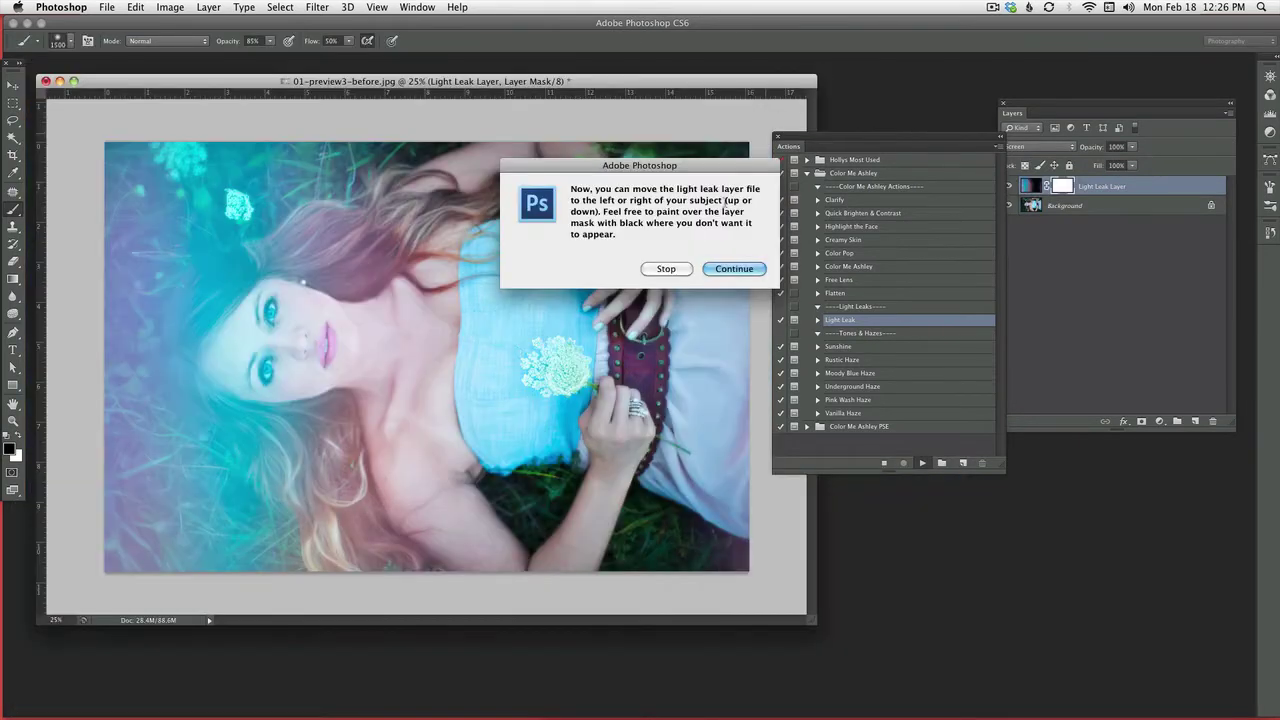
left_click(734, 268)
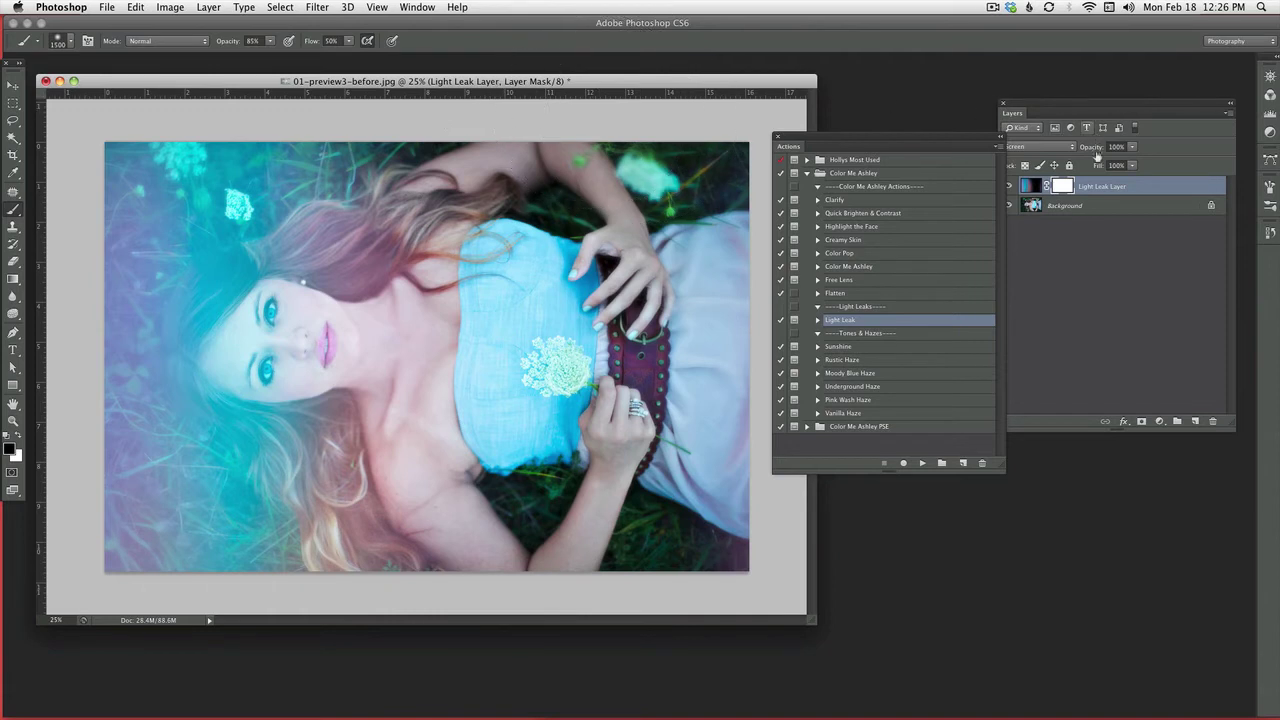
Target the Light Leak Layer's image instead of its mask and try flipping it horizontally and vertically
left_click(1028, 186)
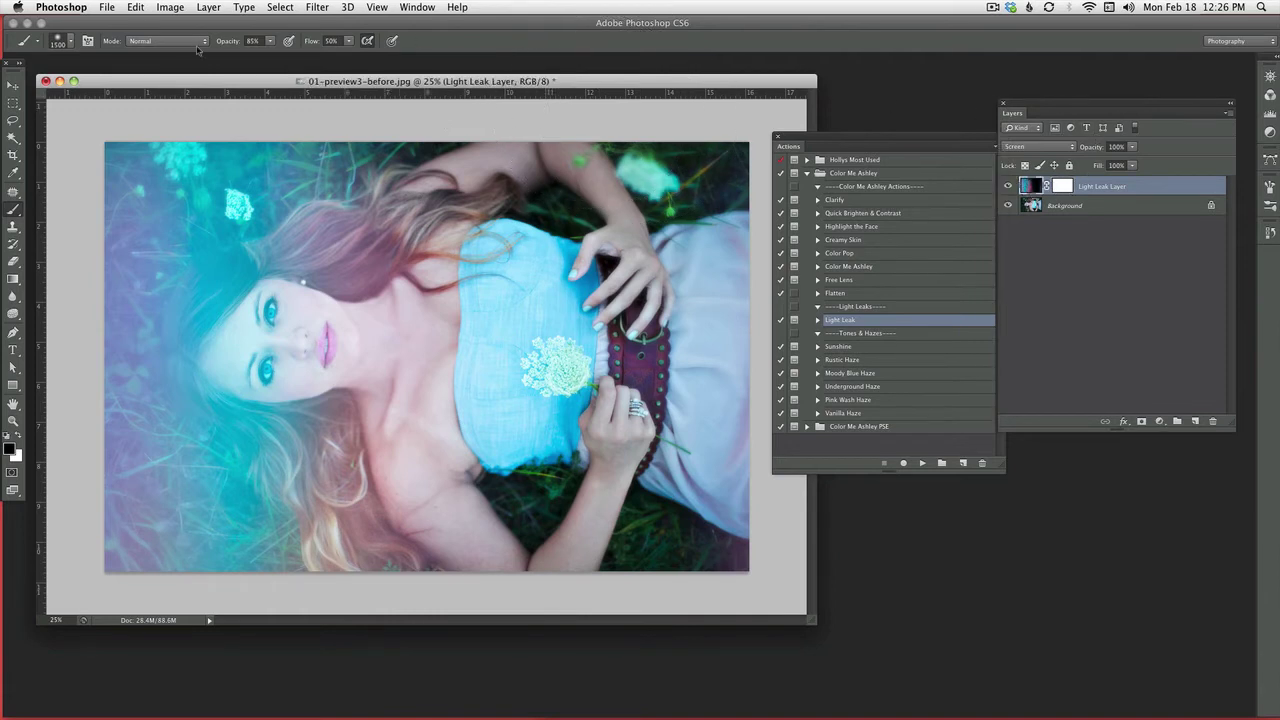
left_click(137, 7)
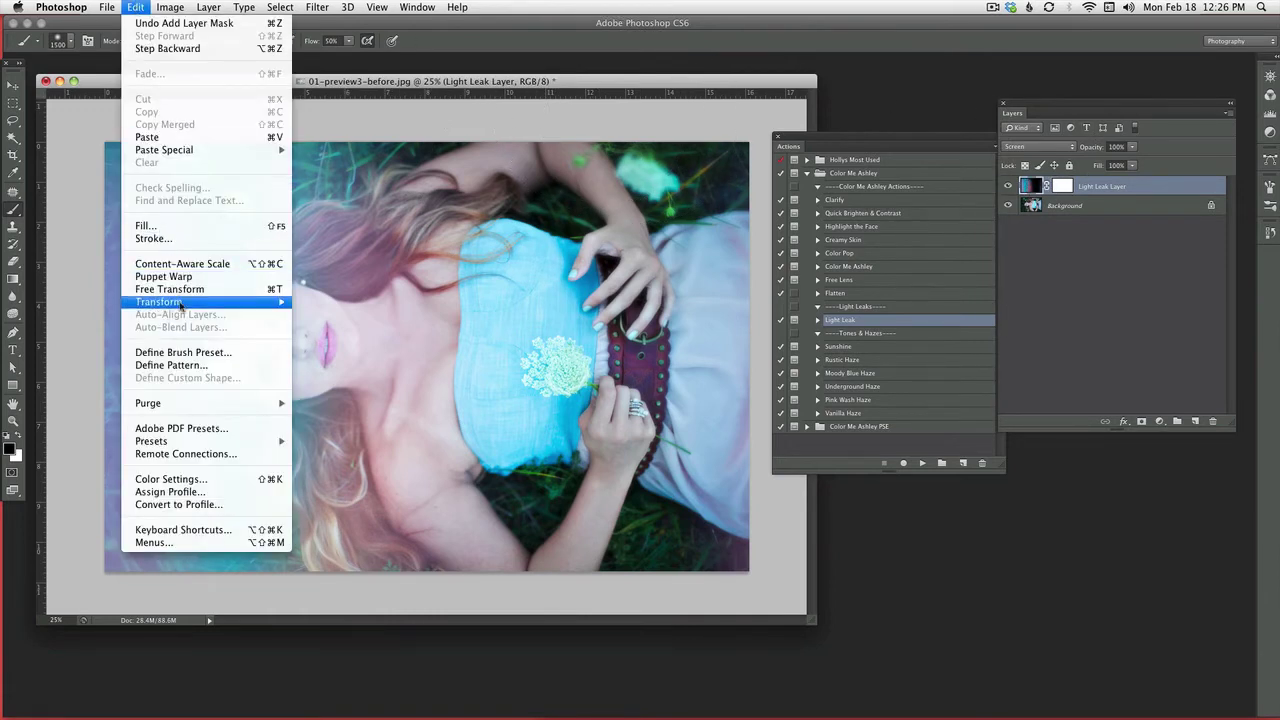
mouse_move(182, 304)
left_click(340, 467)
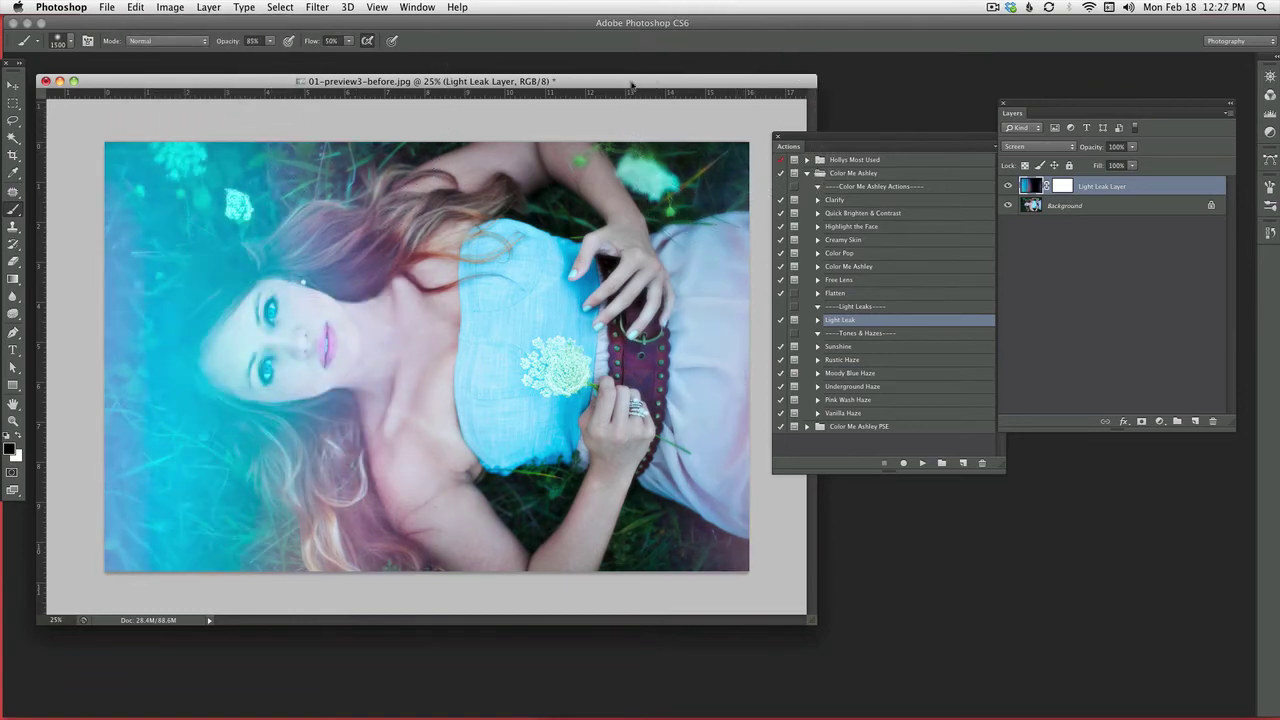
left_click(135, 7)
mouse_move(182, 304)
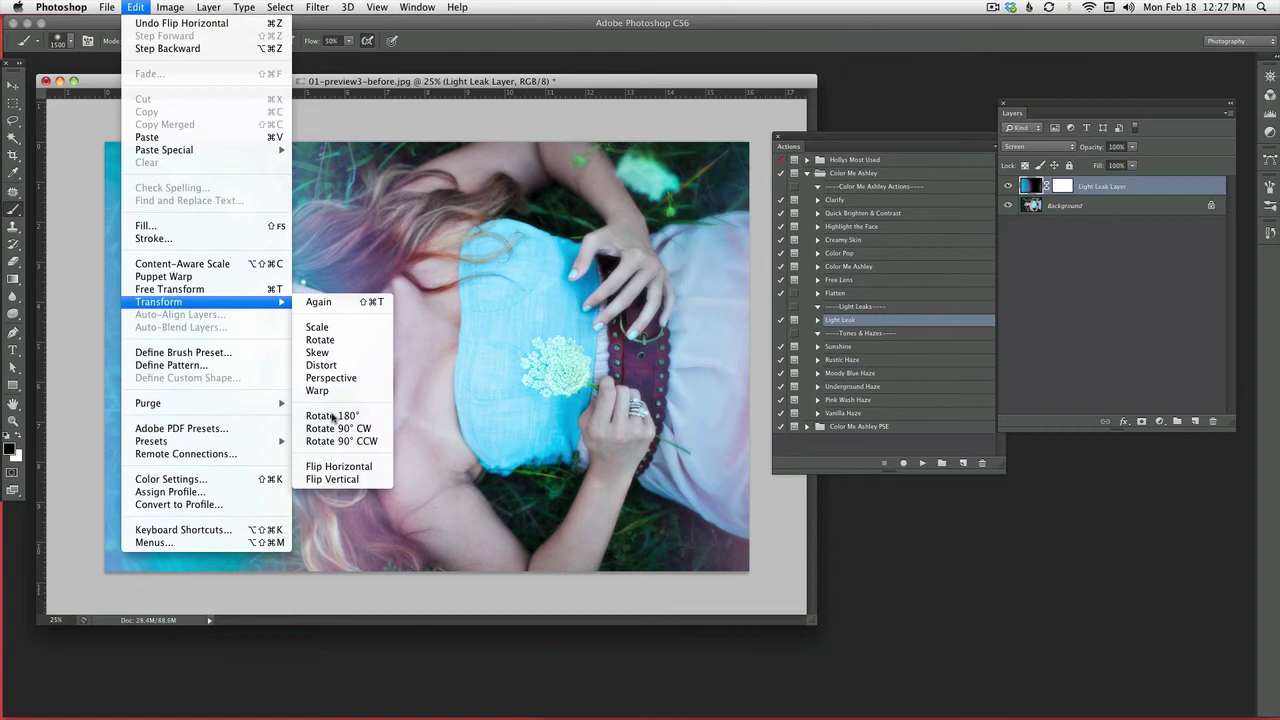
left_click(338, 467)
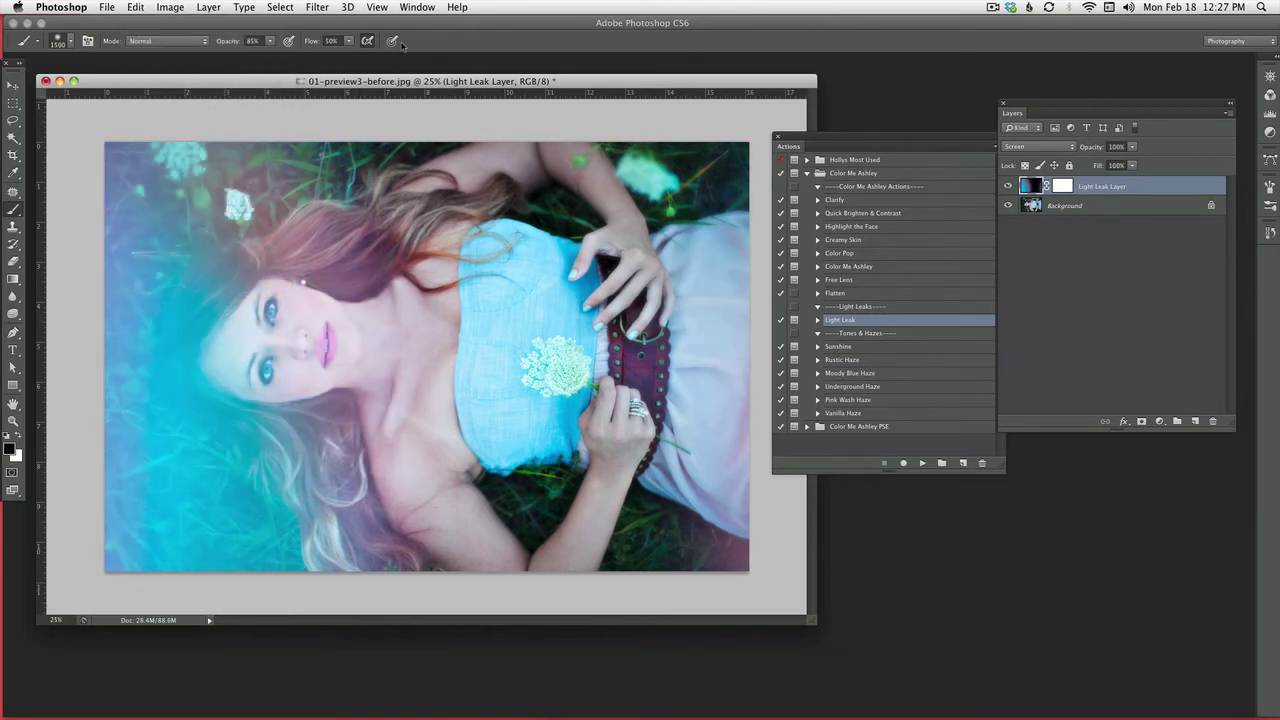
Rotate the Light Leak Layer's image by 180°
left_click(135, 7)
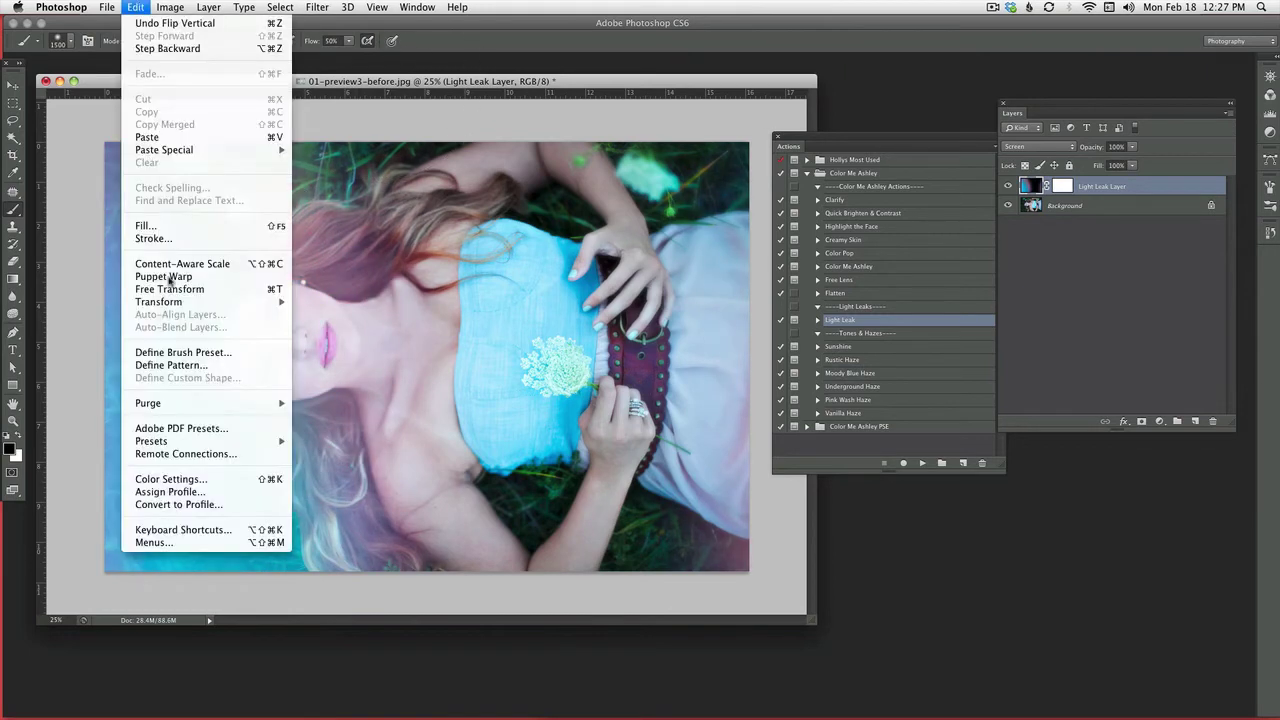
mouse_move(185, 302)
left_click(343, 415)
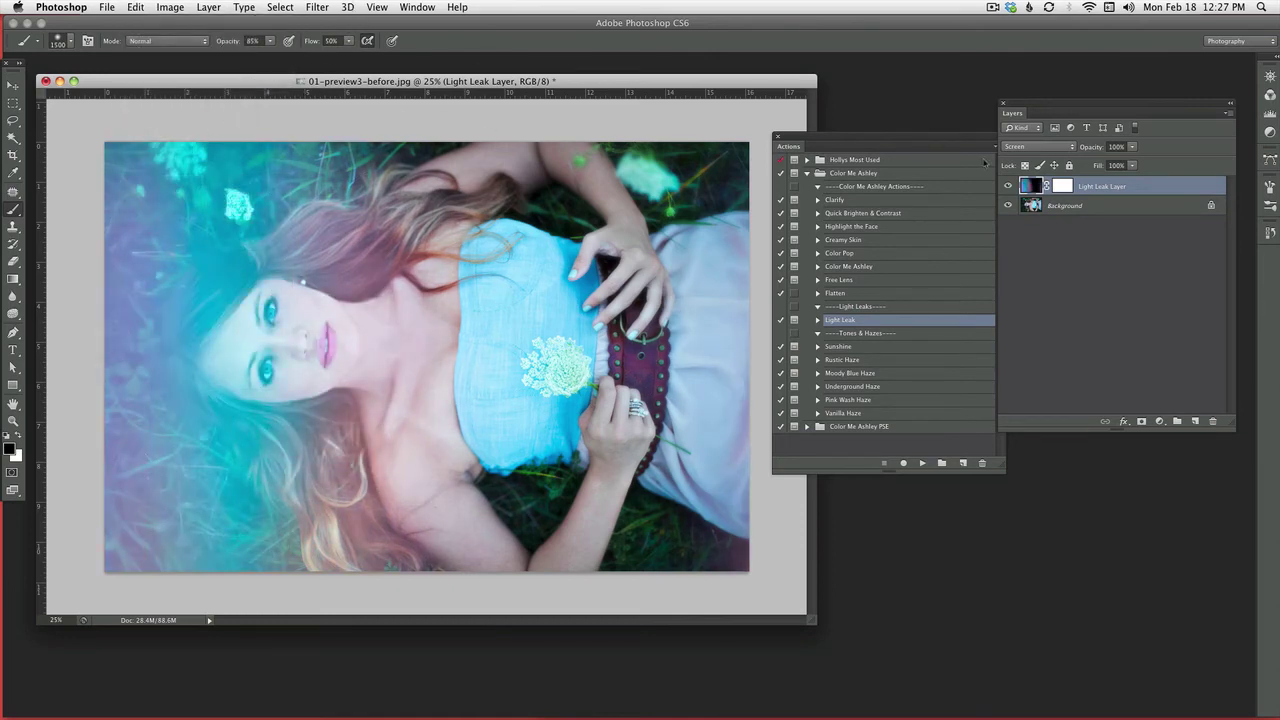
On the Light Leak Layer's mask, set the brush opacity to 42% and paint black over the subject's face, hair and arm
left_click(1059, 188)
left_click_drag(1052, 103, 885, 101)
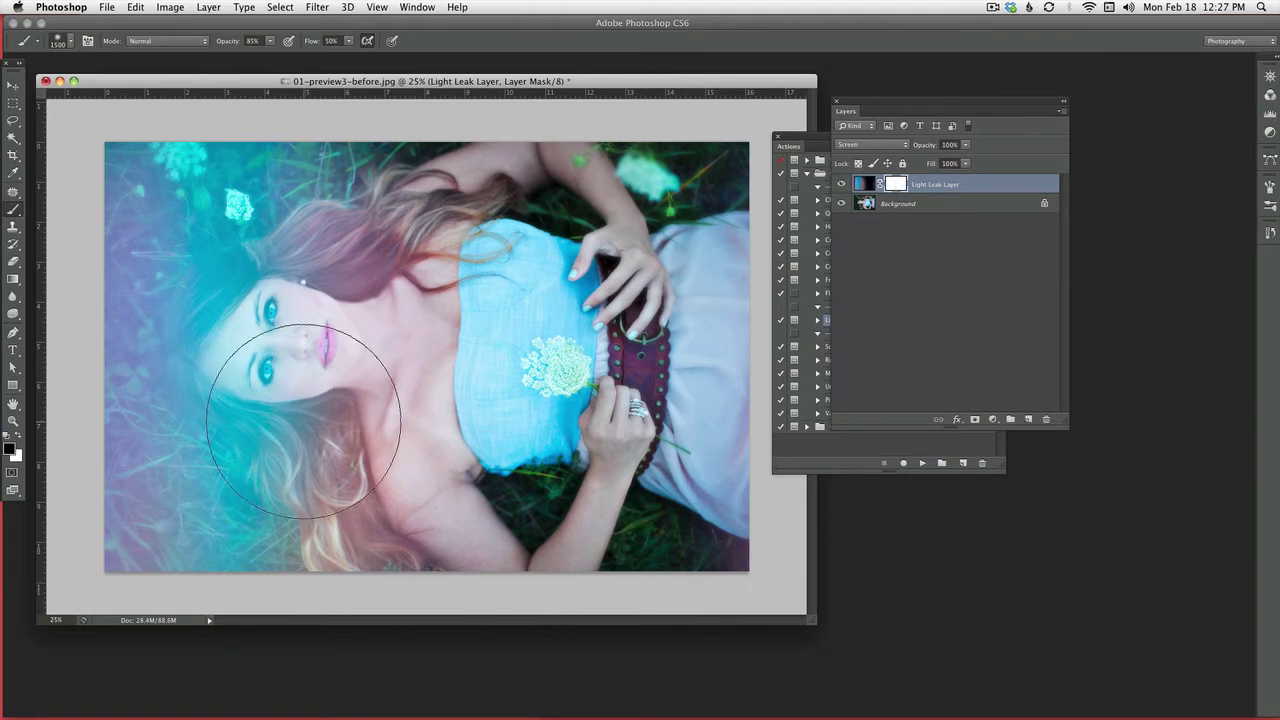
left_click_drag(266, 46, 247, 59)
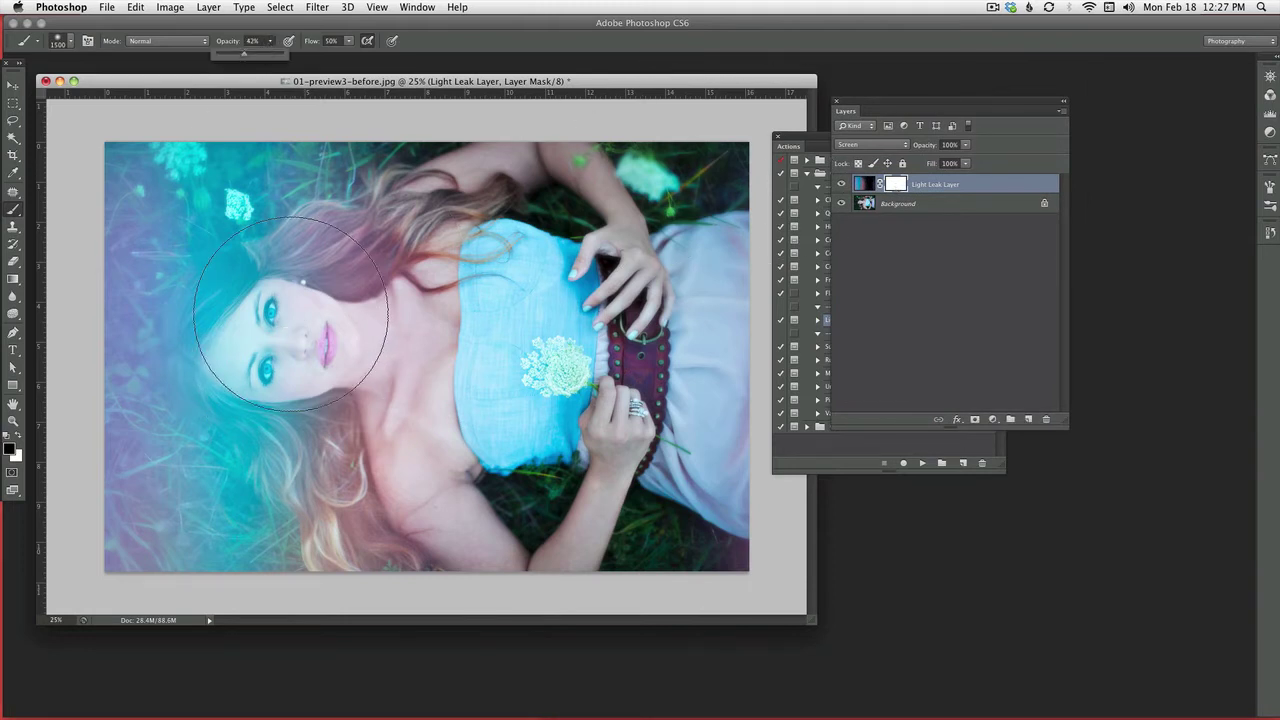
mouse_move(266, 330)
left_mouse_down()
mouse_move(300, 357)
mouse_move(300, 557)
mouse_move(343, 486)
mouse_move(330, 560)
left_mouse_up()
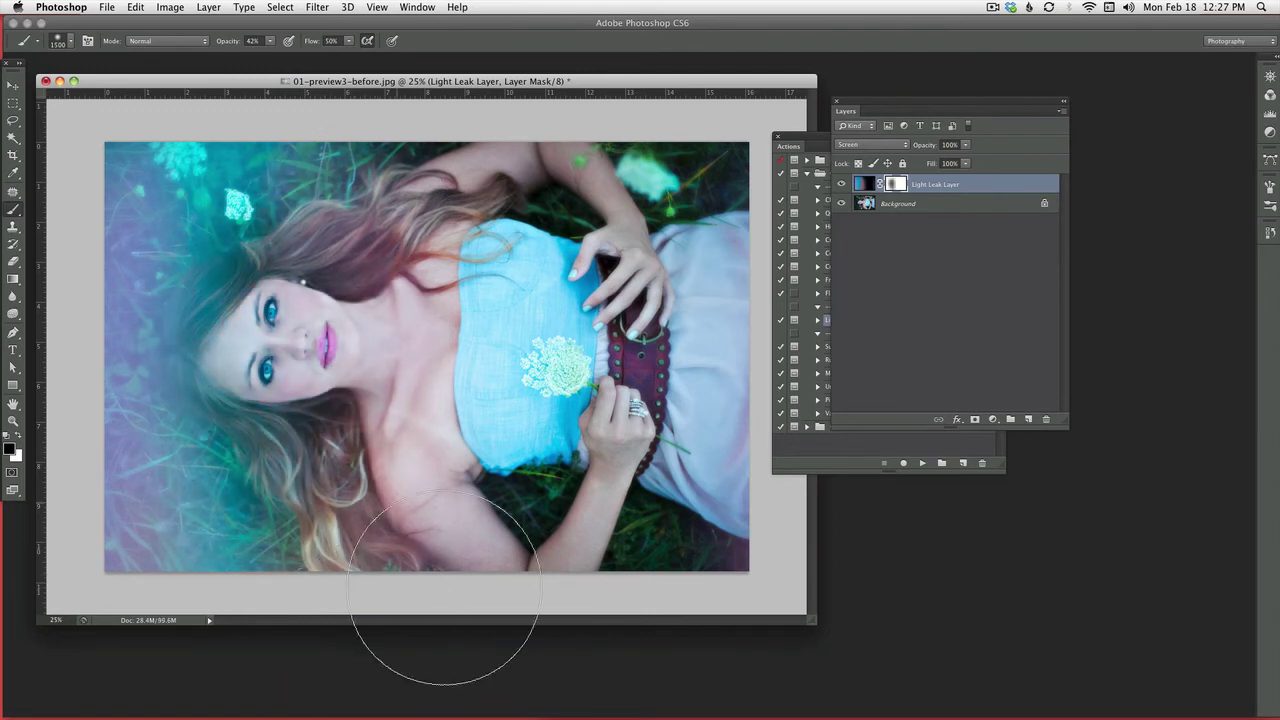
mouse_move(468, 545)
left_mouse_down()
mouse_move(406, 428)
mouse_move(350, 194)
mouse_move(264, 335)
mouse_move(372, 507)
mouse_move(252, 371)
left_mouse_up()
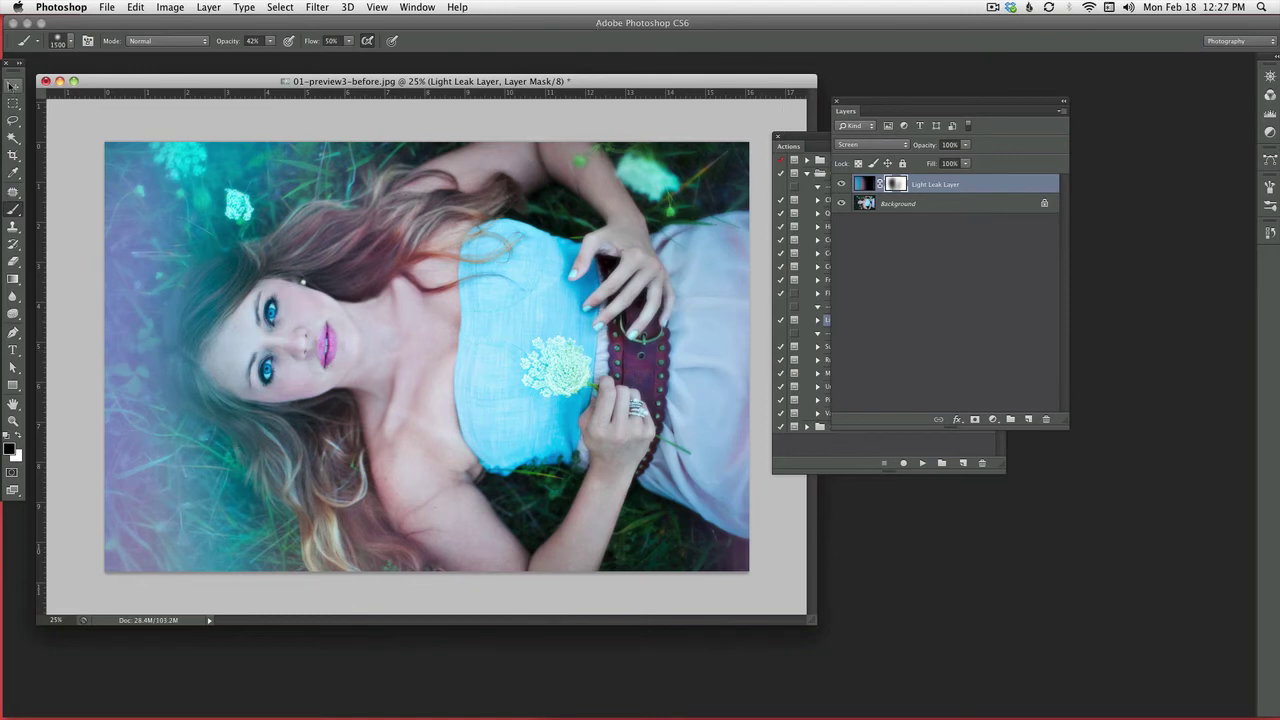
Switch to the Move tool, shift the photo window, and run the Light Leak action again past its opening message
left_click(12, 86)
left_click_drag(151, 83, 182, 49)
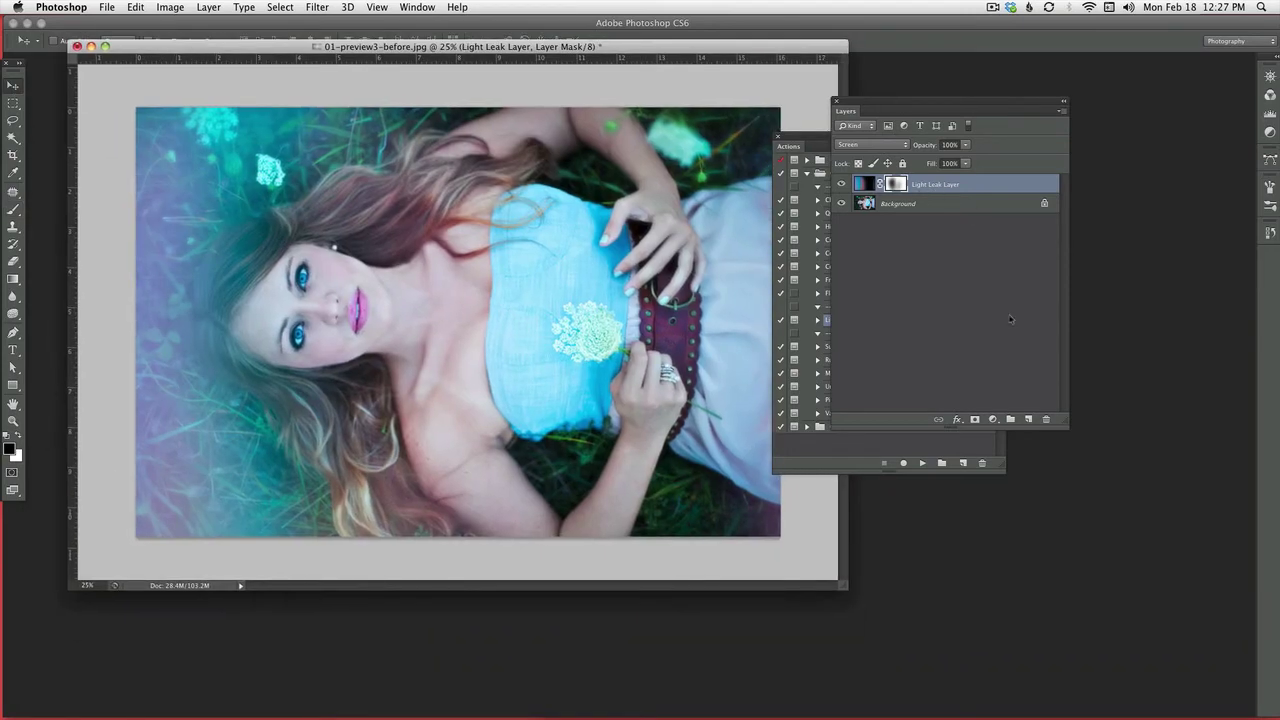
left_click(922, 463)
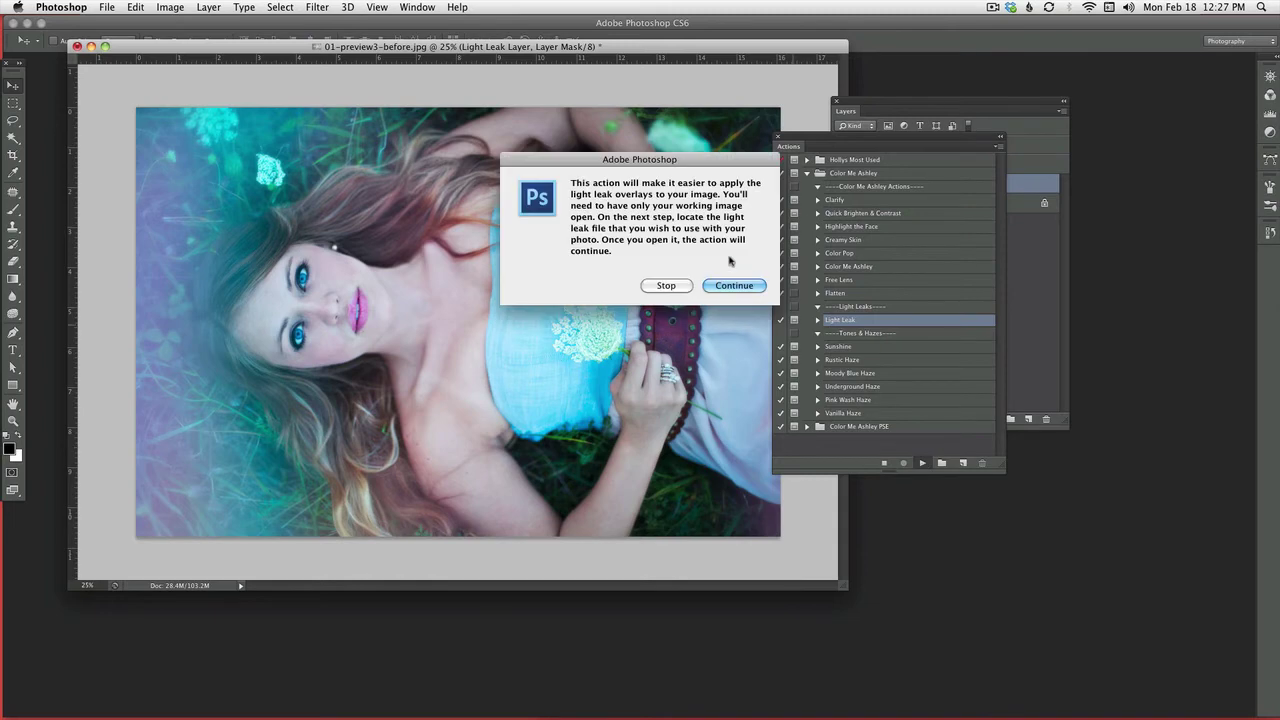
left_click(736, 287)
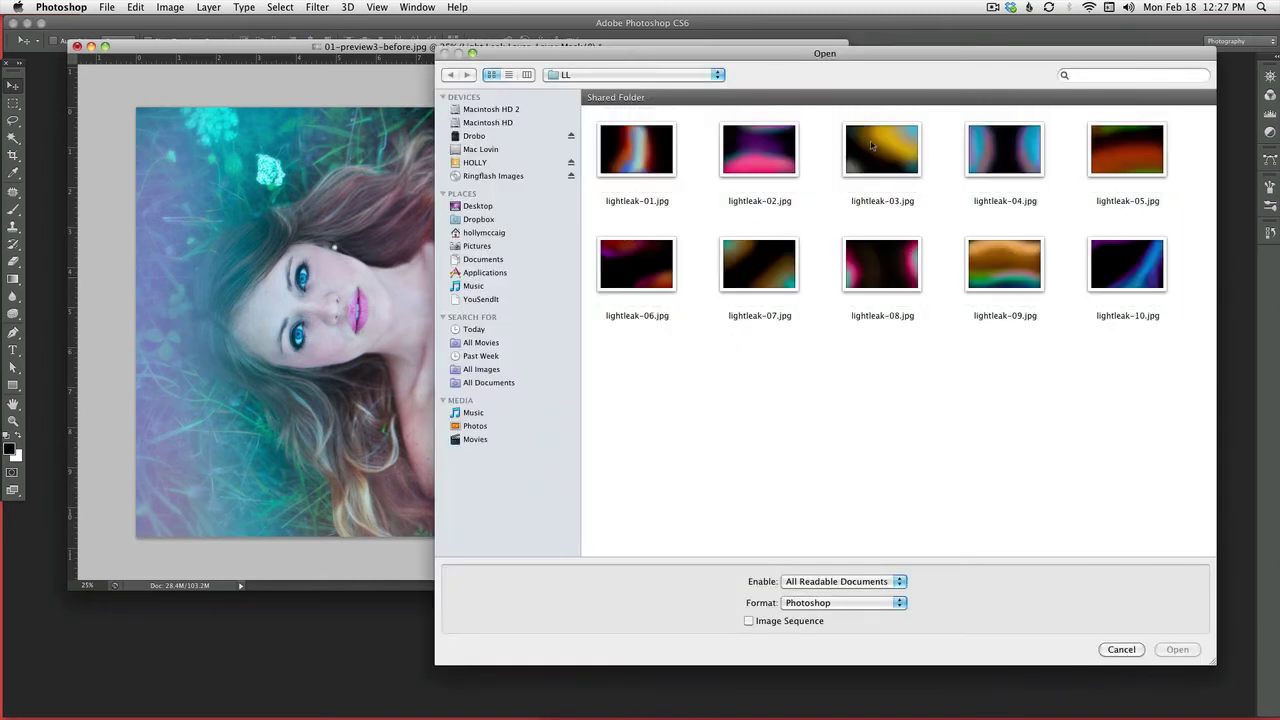
Open lightleak-06.jpg as the second overlay, accepting any closing message, and move the Actions and Layers panels so the layer list is uncovered
left_click(882, 282)
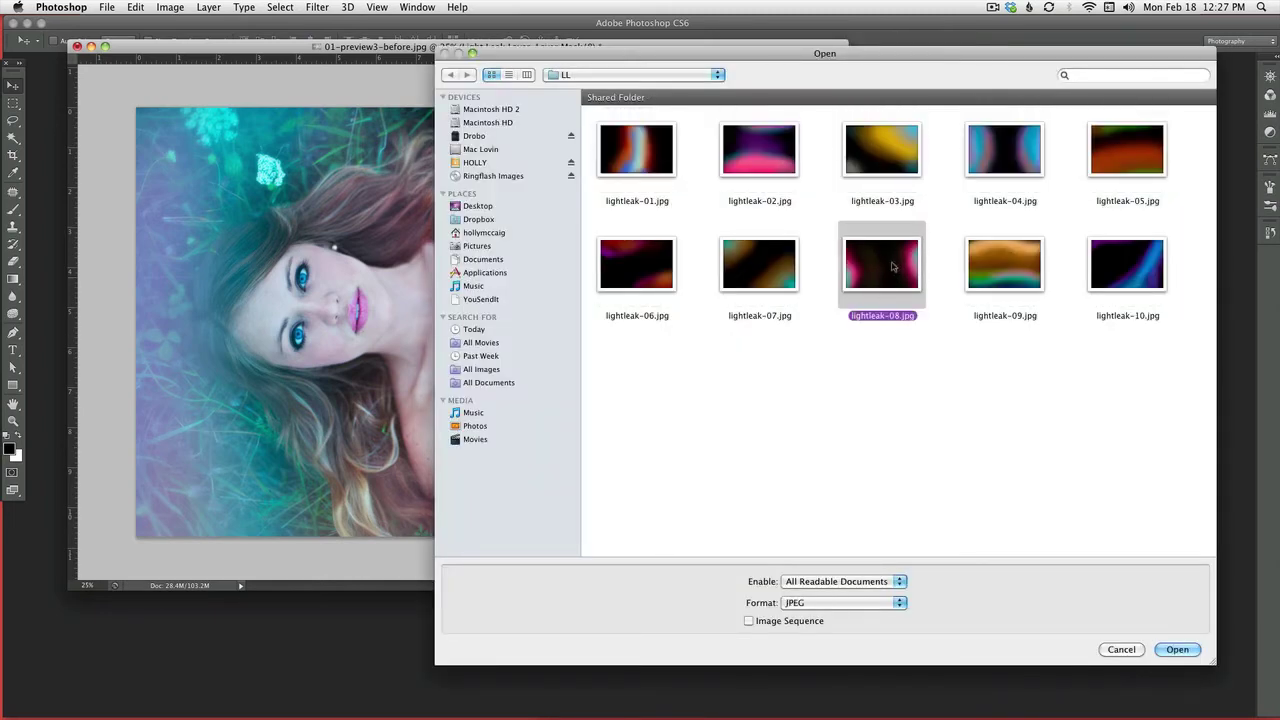
left_click(630, 275)
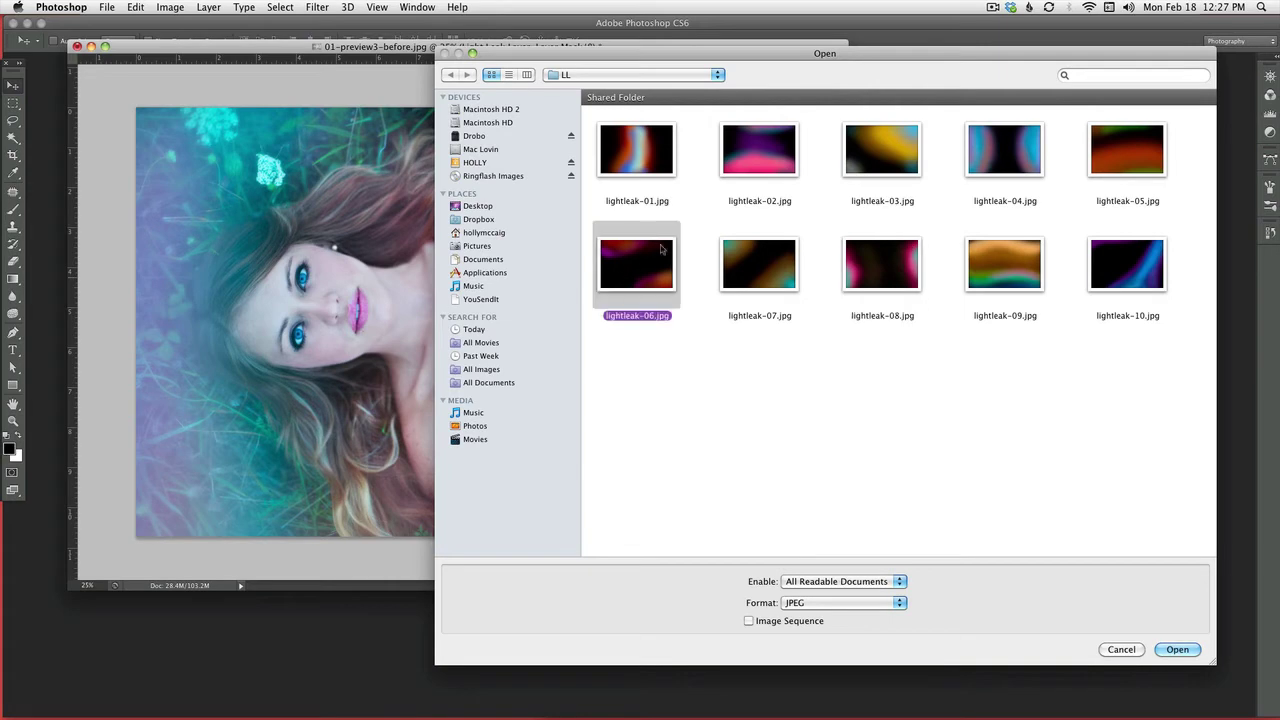
left_click(1172, 651)
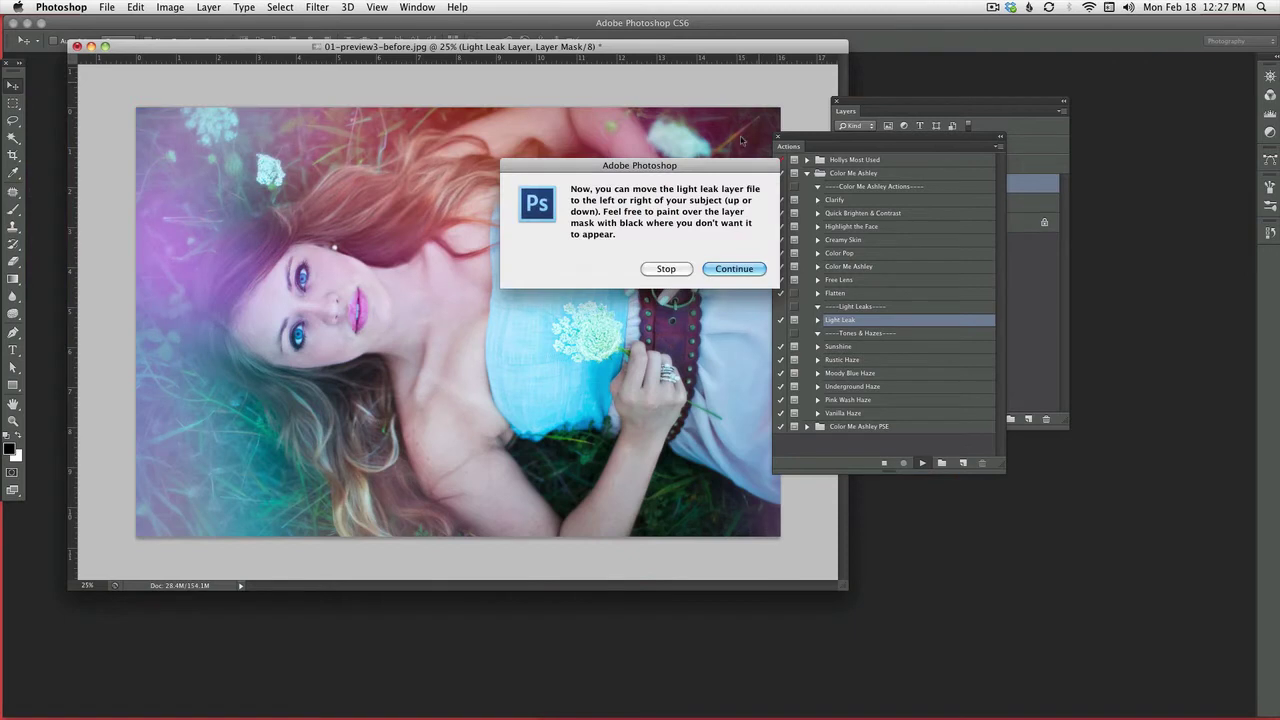
left_click(755, 267)
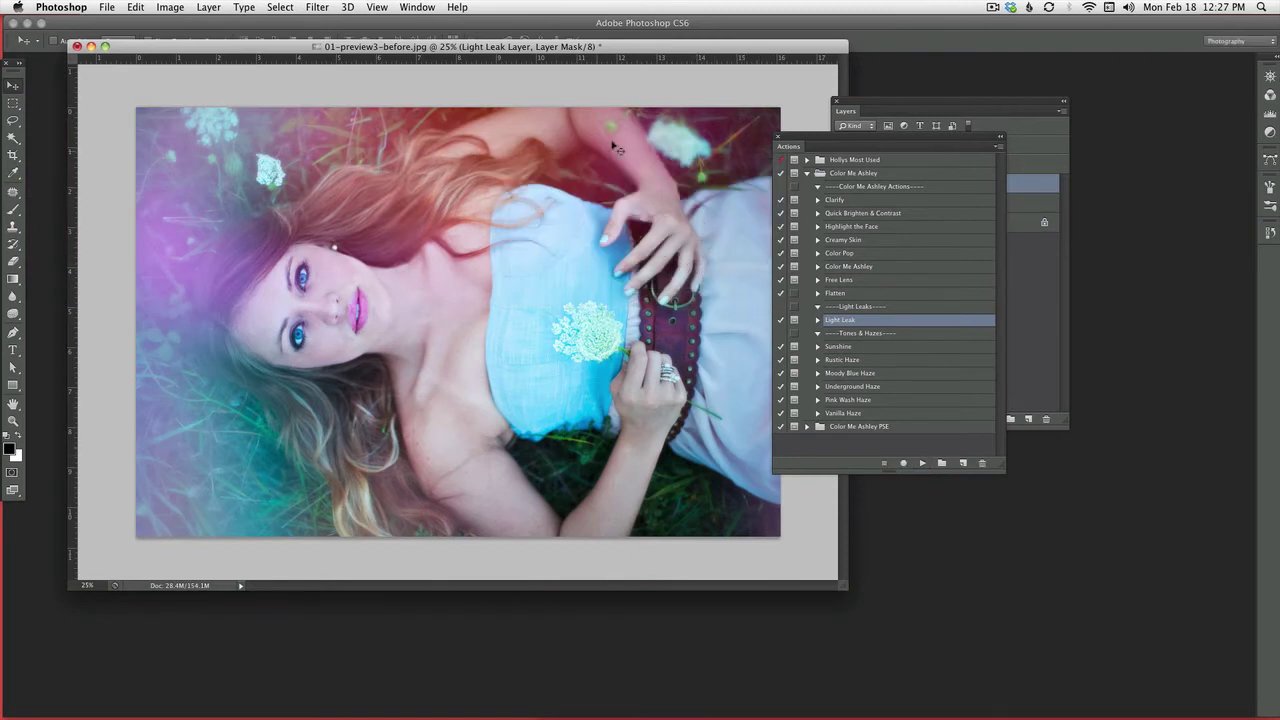
left_click_drag(840, 138, 1012, 260)
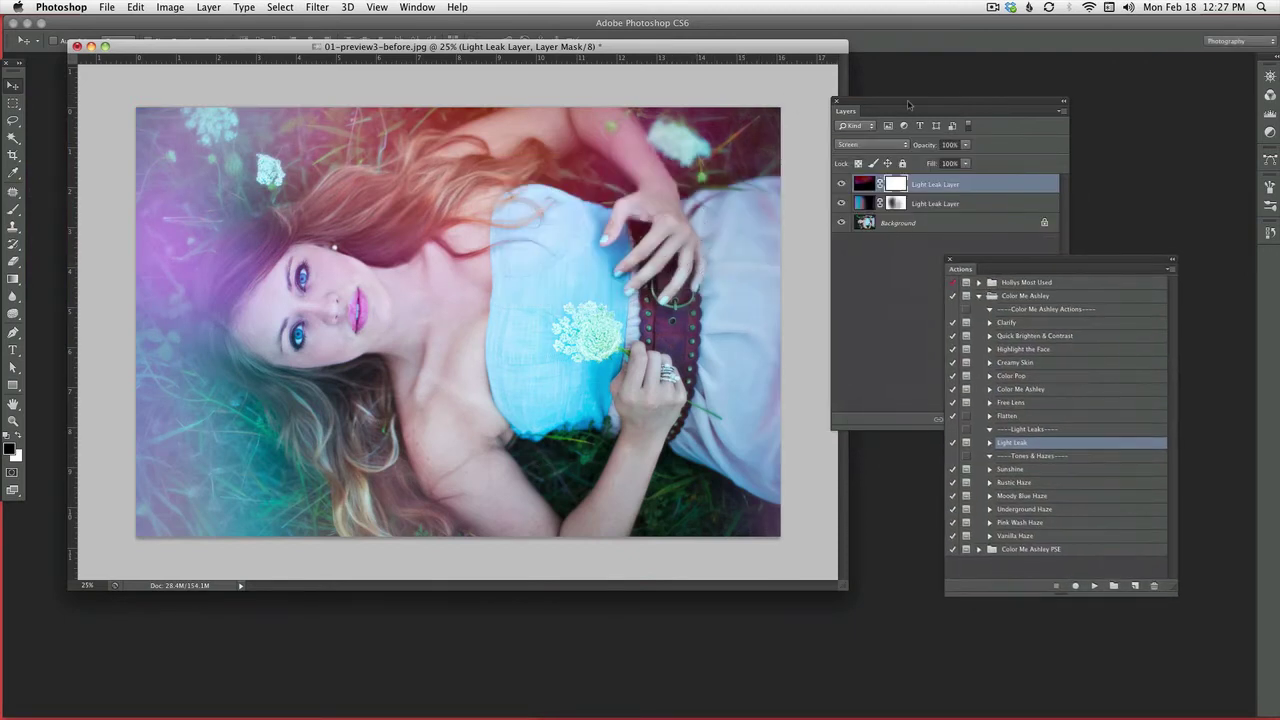
left_click_drag(908, 104, 893, 110)
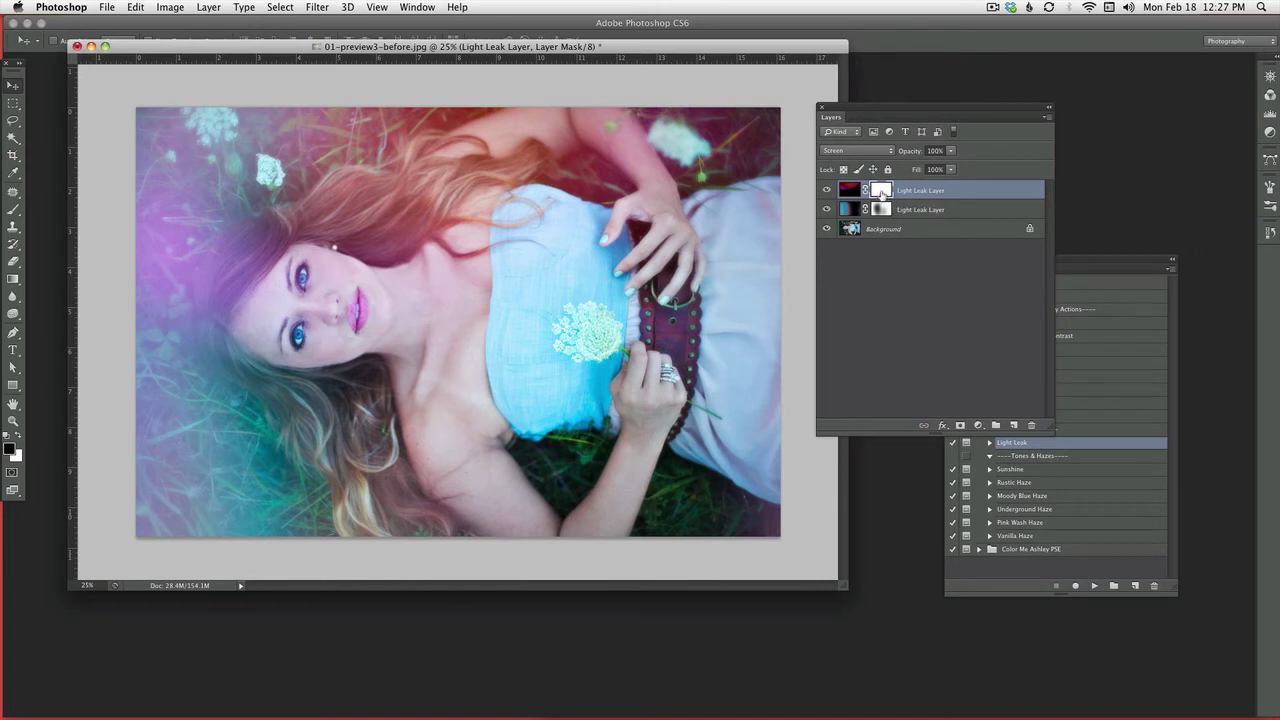
With the Brush, paint black over the subject on both Light Leak Layer masks, then paint white beside her head on the lower mask
key("b")
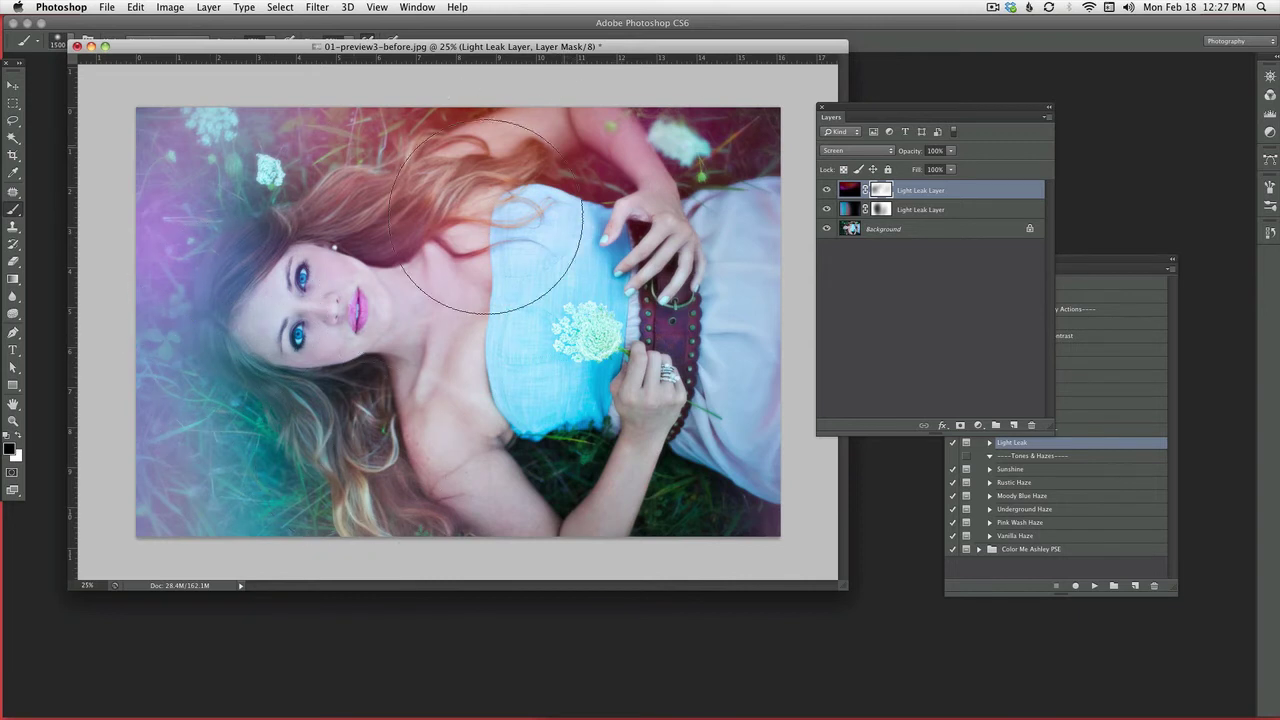
mouse_move(178, 232)
left_mouse_down()
mouse_move(165, 288)
mouse_move(305, 306)
left_mouse_up()
left_click(880, 211)
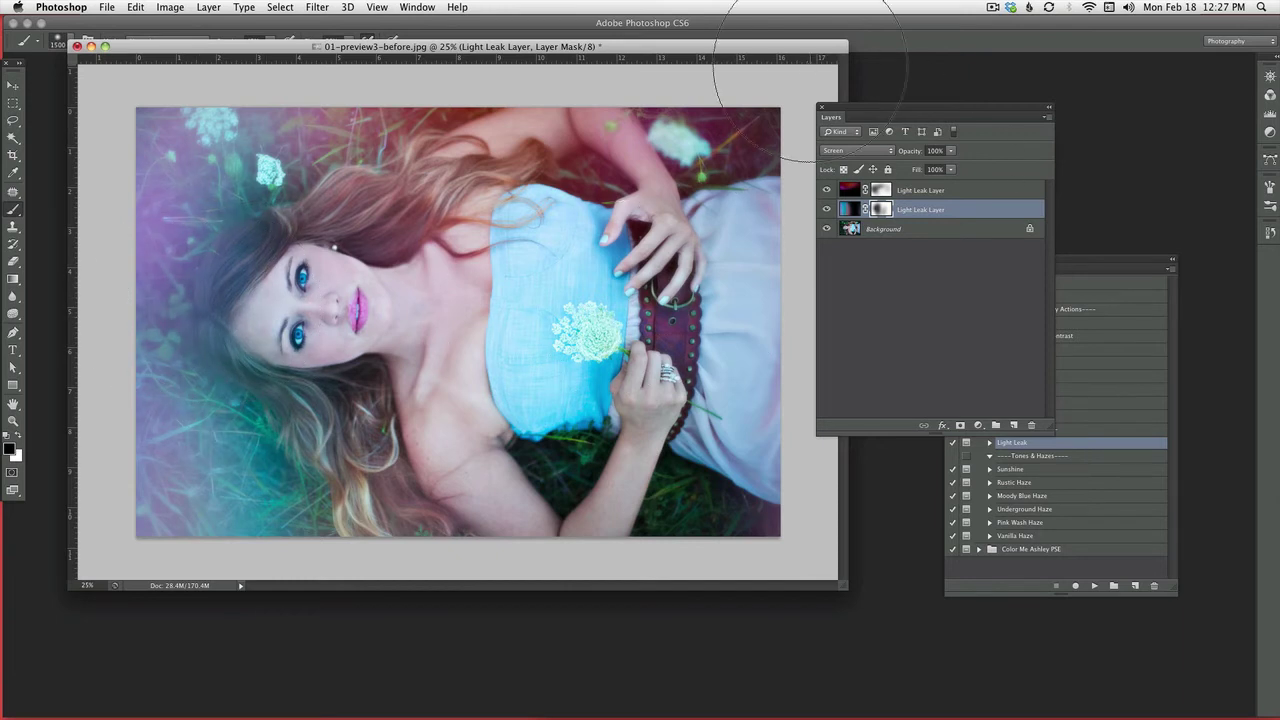
key("x")
left_click(214, 308)
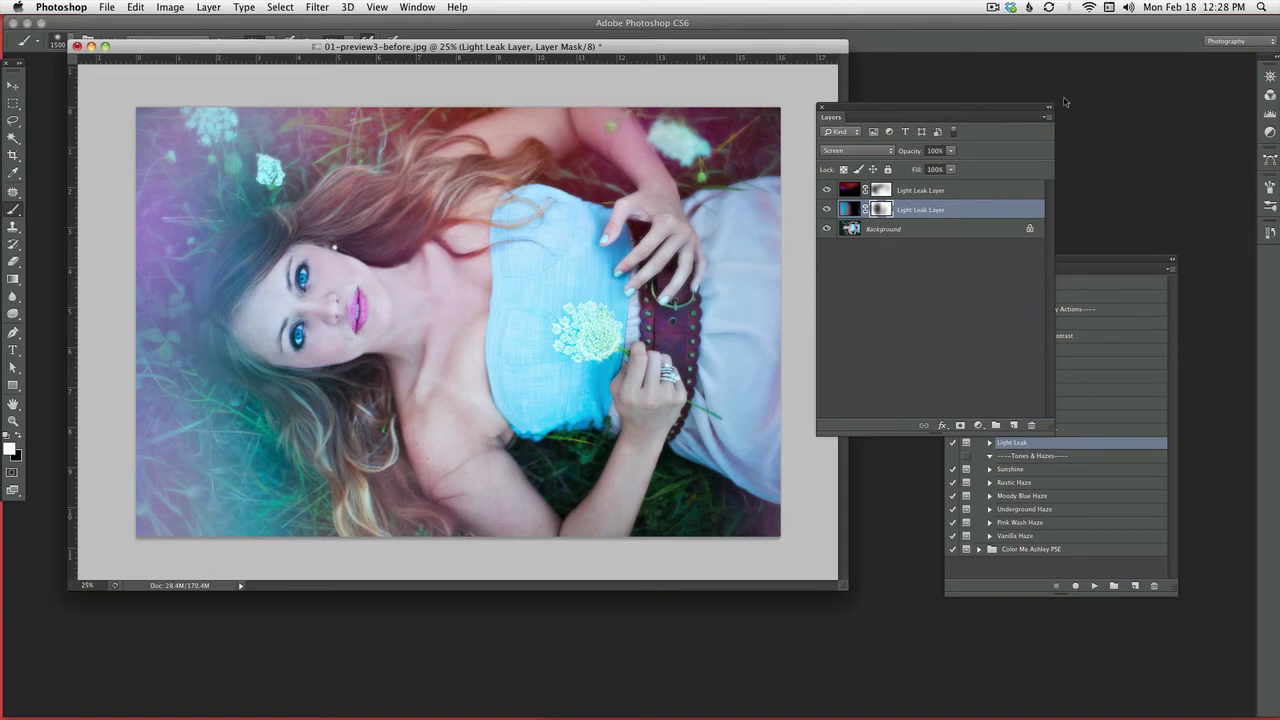
Delete both Light Leak Layers and bring the action list with Light Leak back to the front
left_click(972, 191, "shift")
left_click_drag(972, 191, 1031, 425)
left_click(1073, 446)
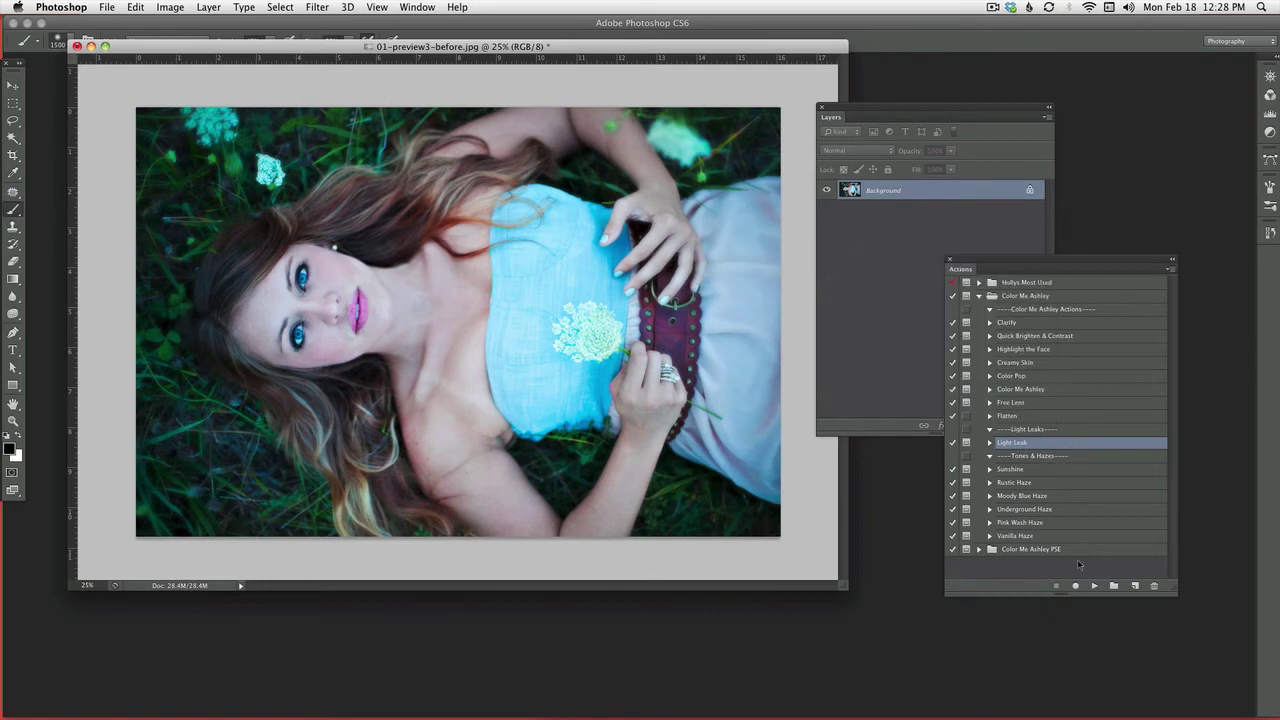
Run the Light Leak action with lightleak-09.jpg as the overlay, continuing past its opening and closing messages
left_click(1094, 589)
left_click(737, 287)
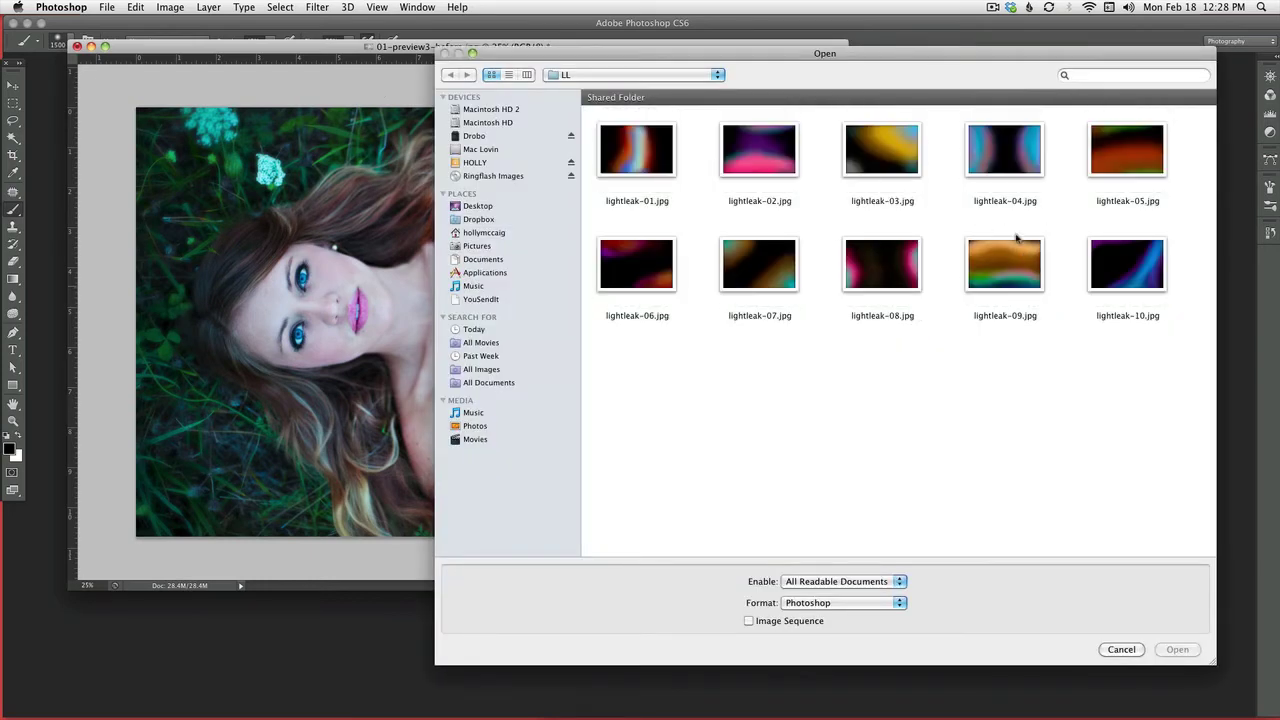
left_click(998, 286)
left_click(1177, 649)
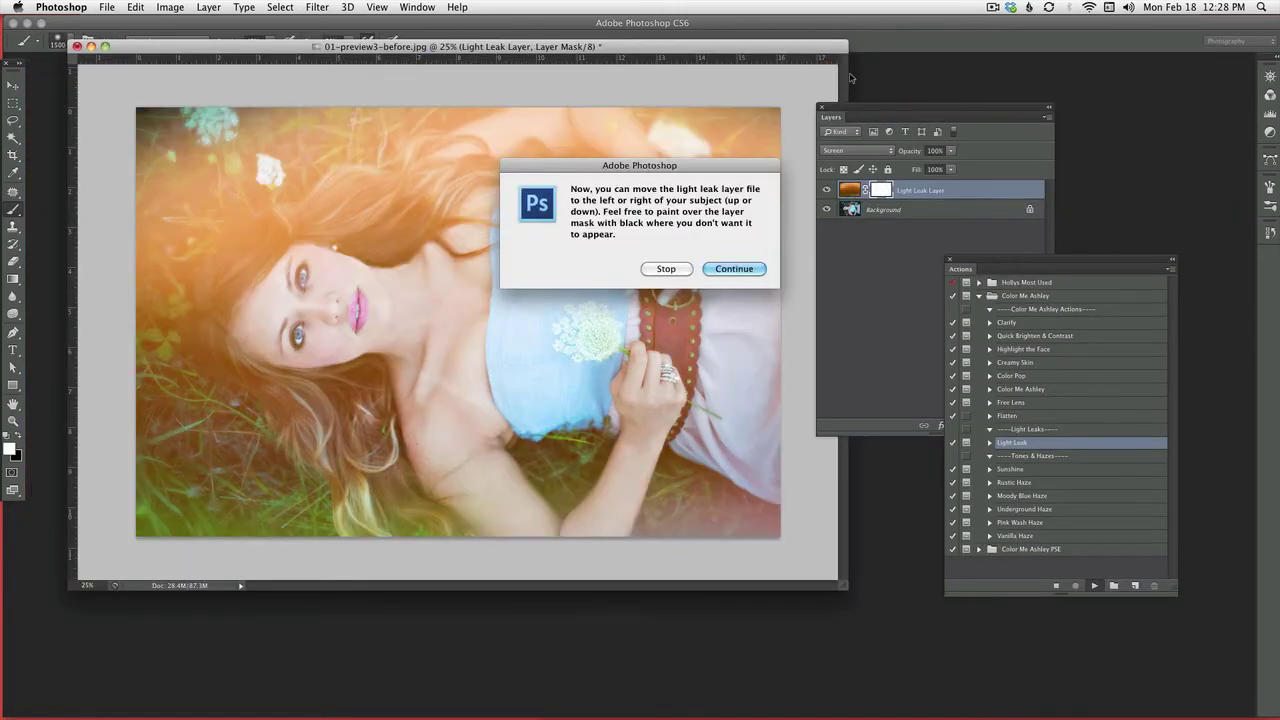
left_click(734, 268)
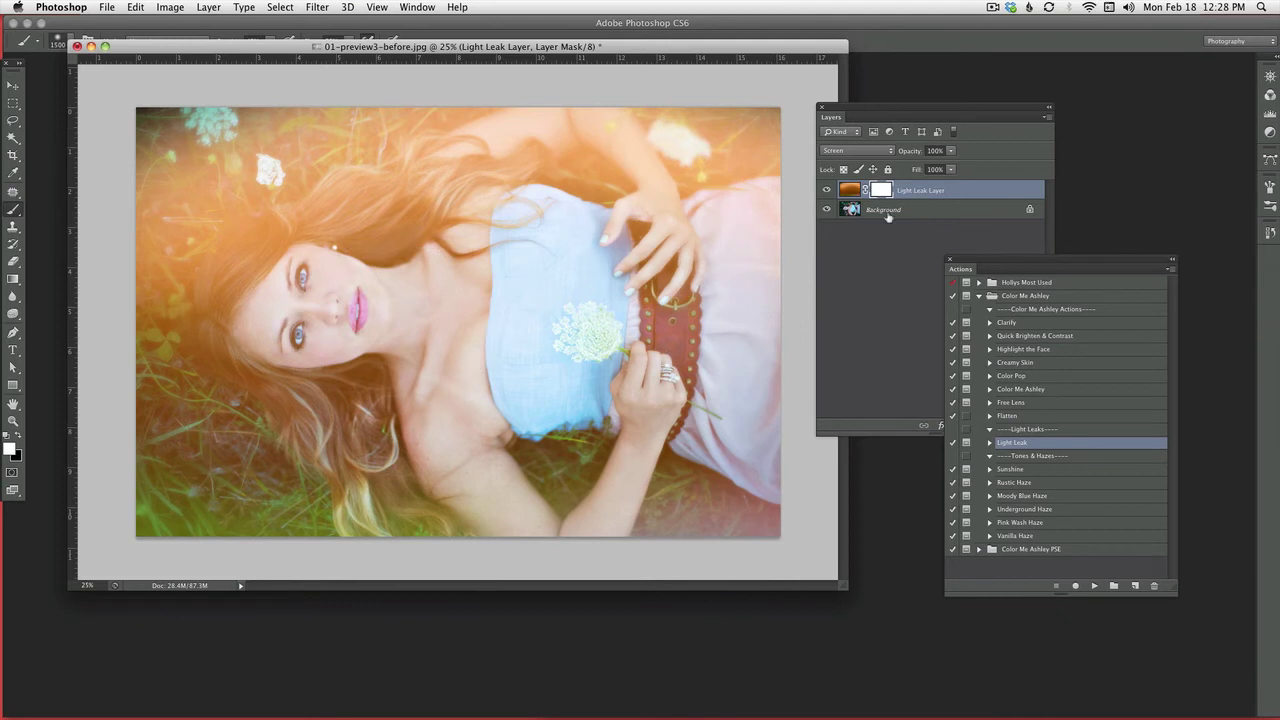
On the orange Light Leak Layer's mask, paint black over the subject's face, hair and upper body
key("x")
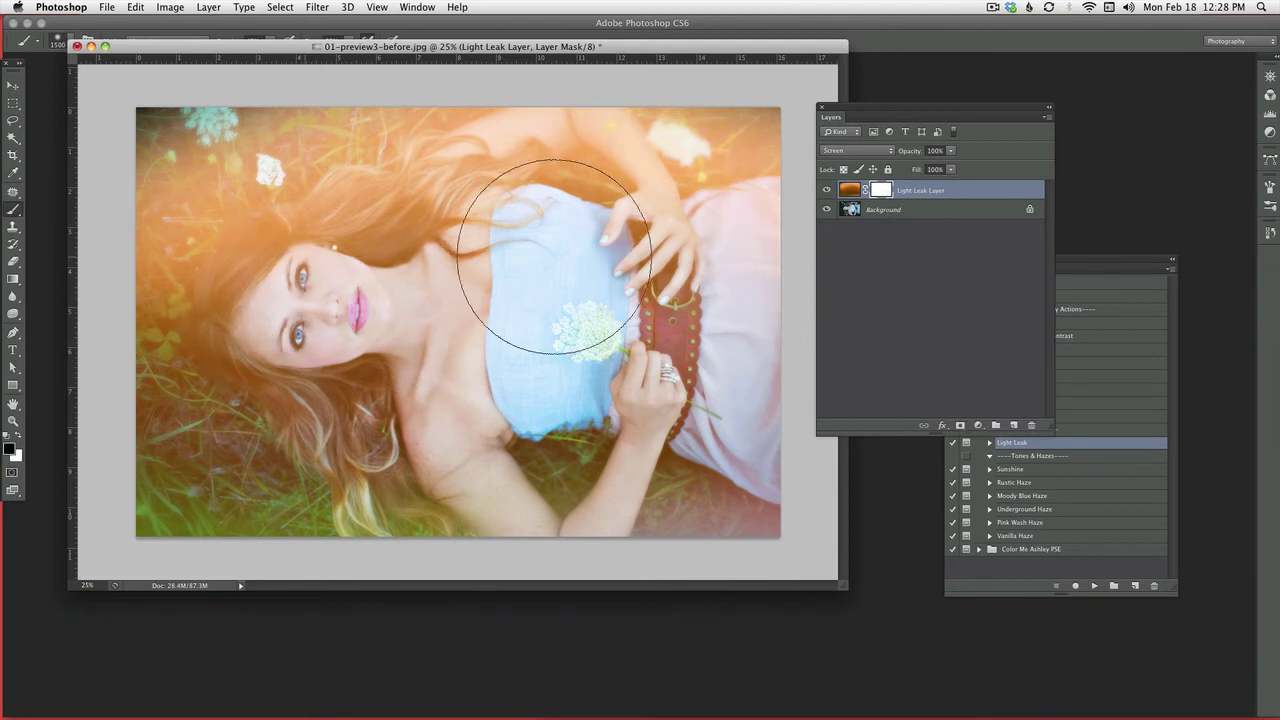
left_click_drag(555, 256, 301, 272)
mouse_move(225, 350)
left_mouse_down()
mouse_move(473, 251)
mouse_move(738, 344)
mouse_move(585, 249)
mouse_move(182, 358)
mouse_move(201, 292)
mouse_move(585, 261)
mouse_move(300, 410)
mouse_move(741, 412)
mouse_move(753, 306)
mouse_move(326, 239)
mouse_move(610, 268)
mouse_move(965, 208)
left_mouse_up()
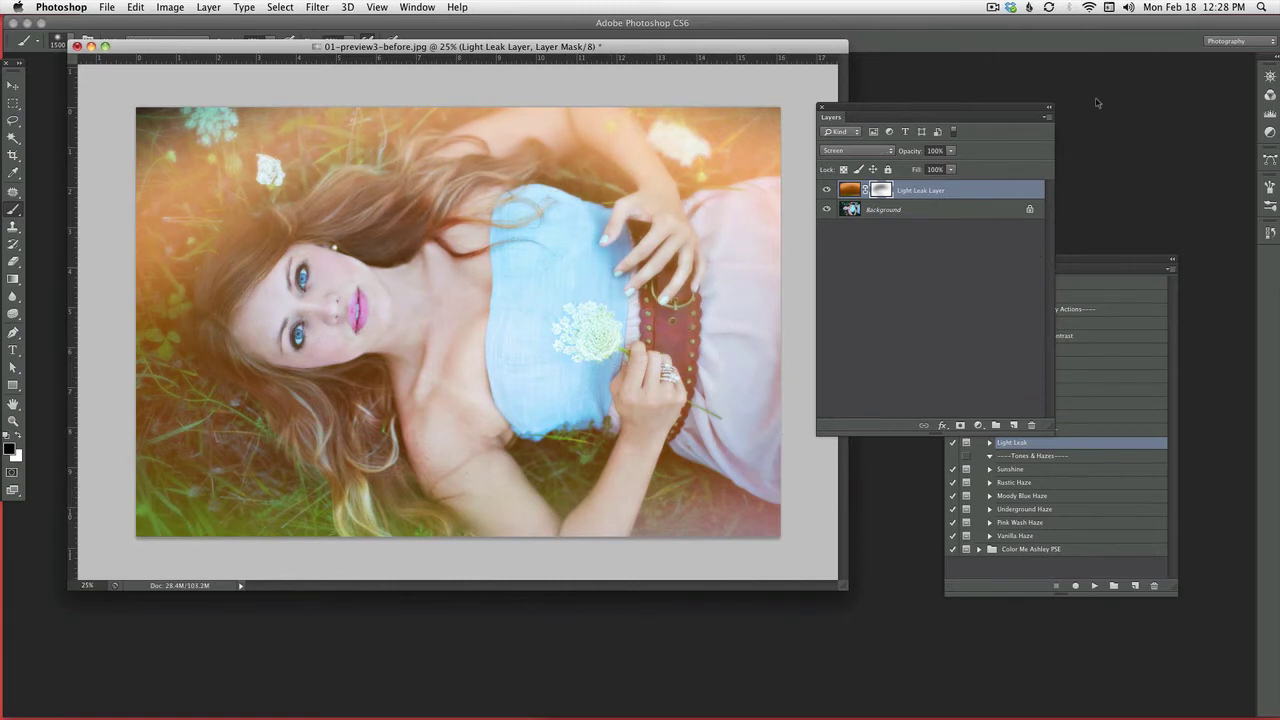
Run the Light Leak action again with lightleak-10.jpg as a second overlay, accepting its messages
left_click(1095, 587)
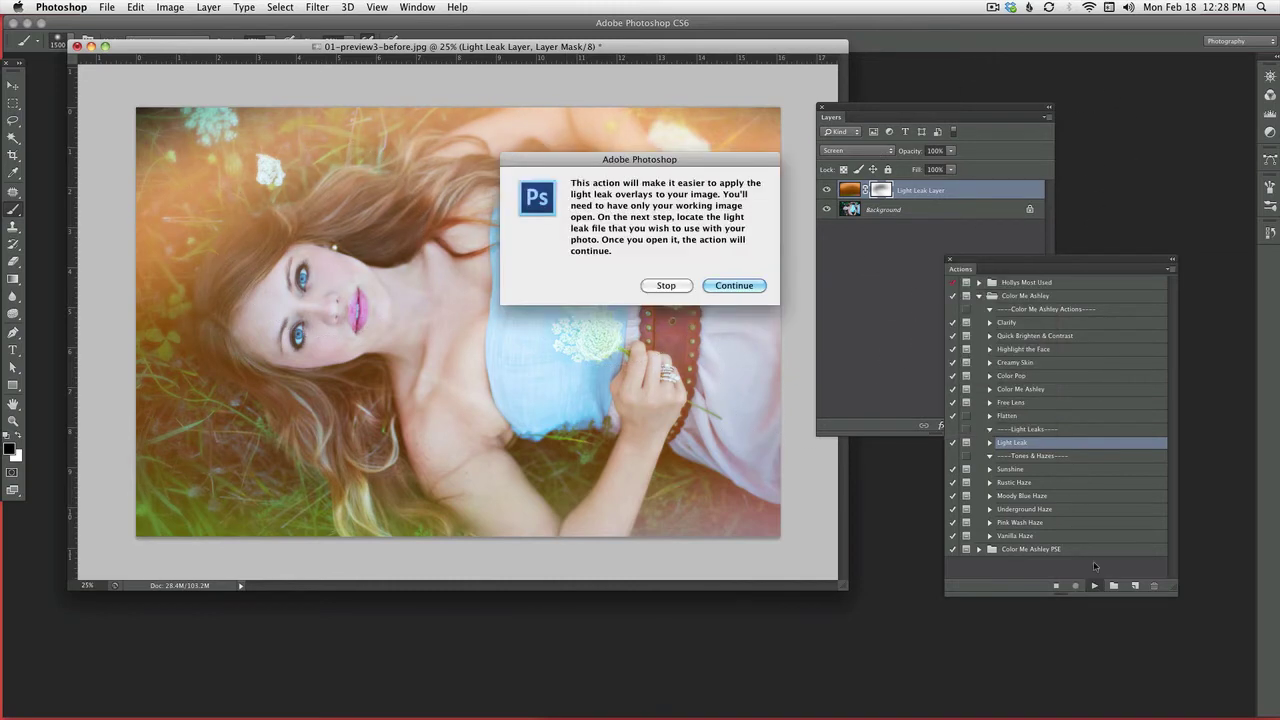
left_click(740, 290)
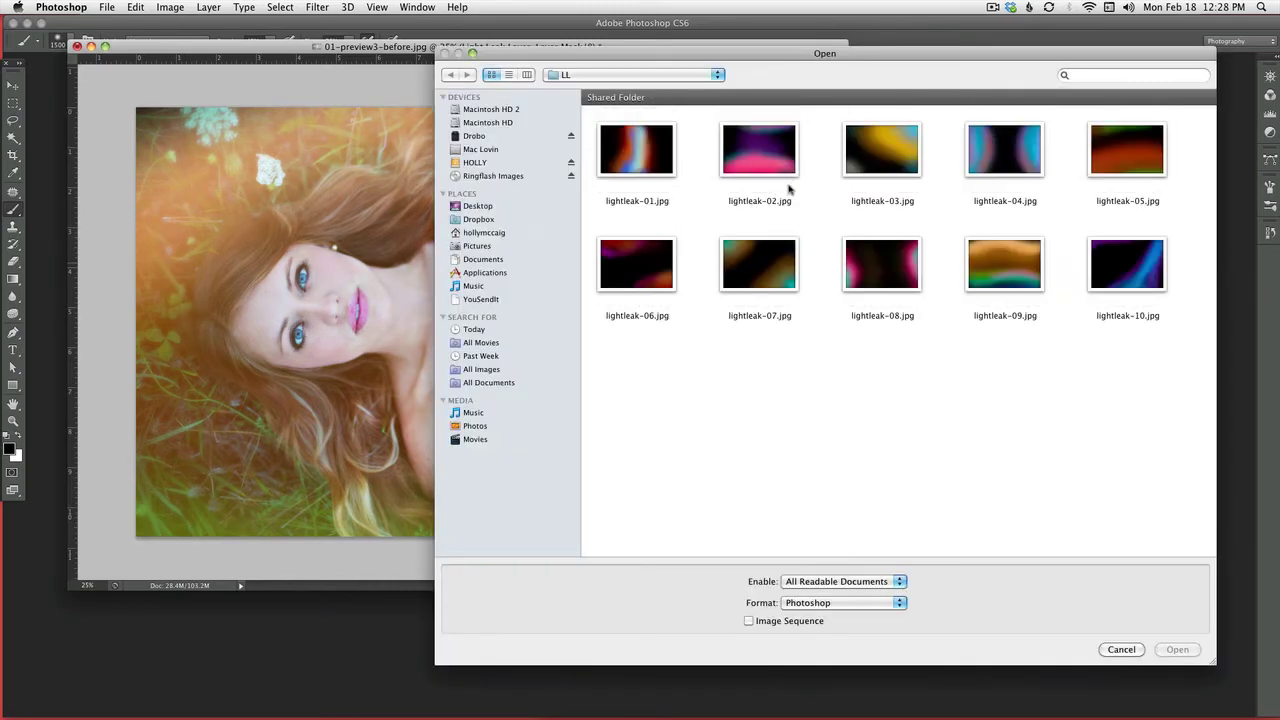
left_click(1125, 280)
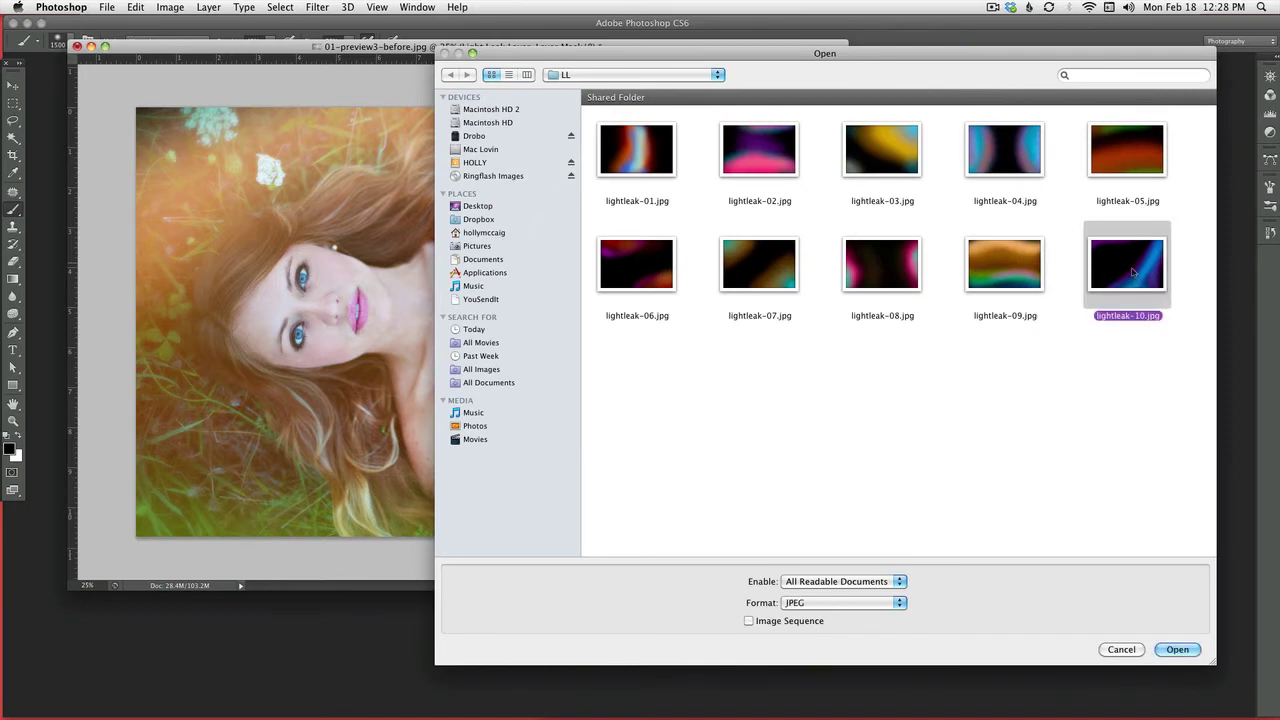
double_click(1133, 272)
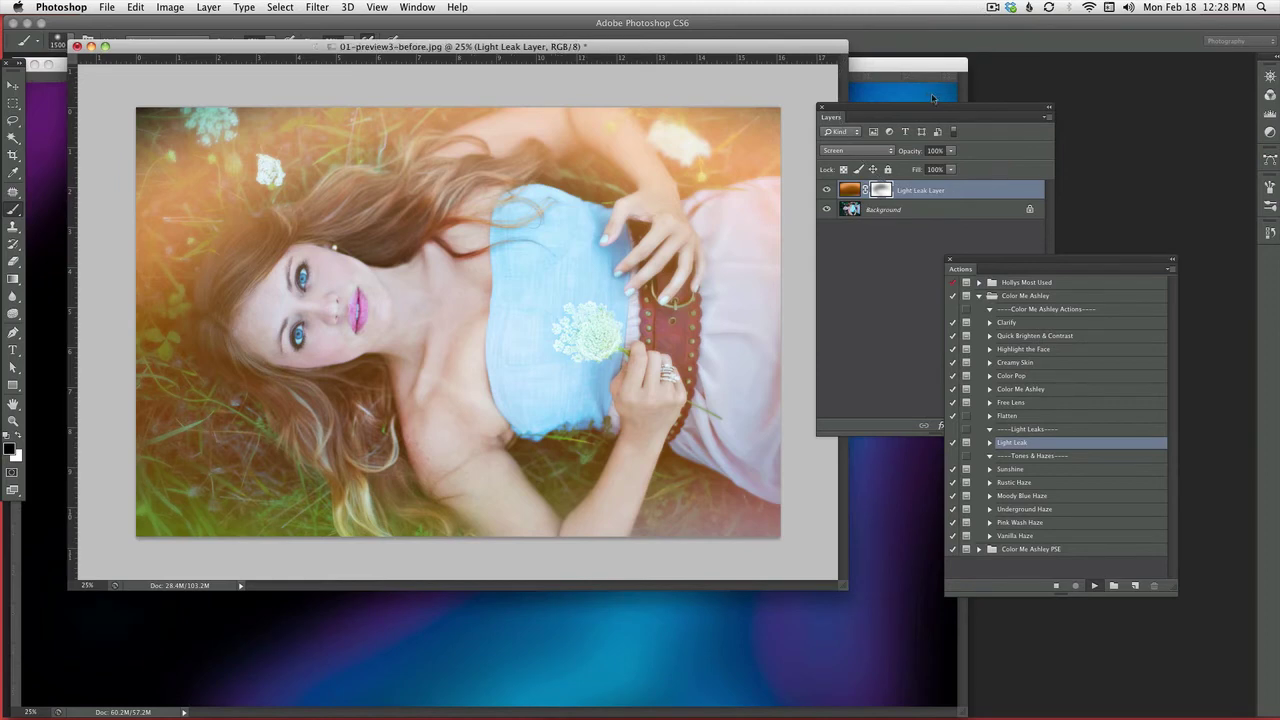
key("Return")
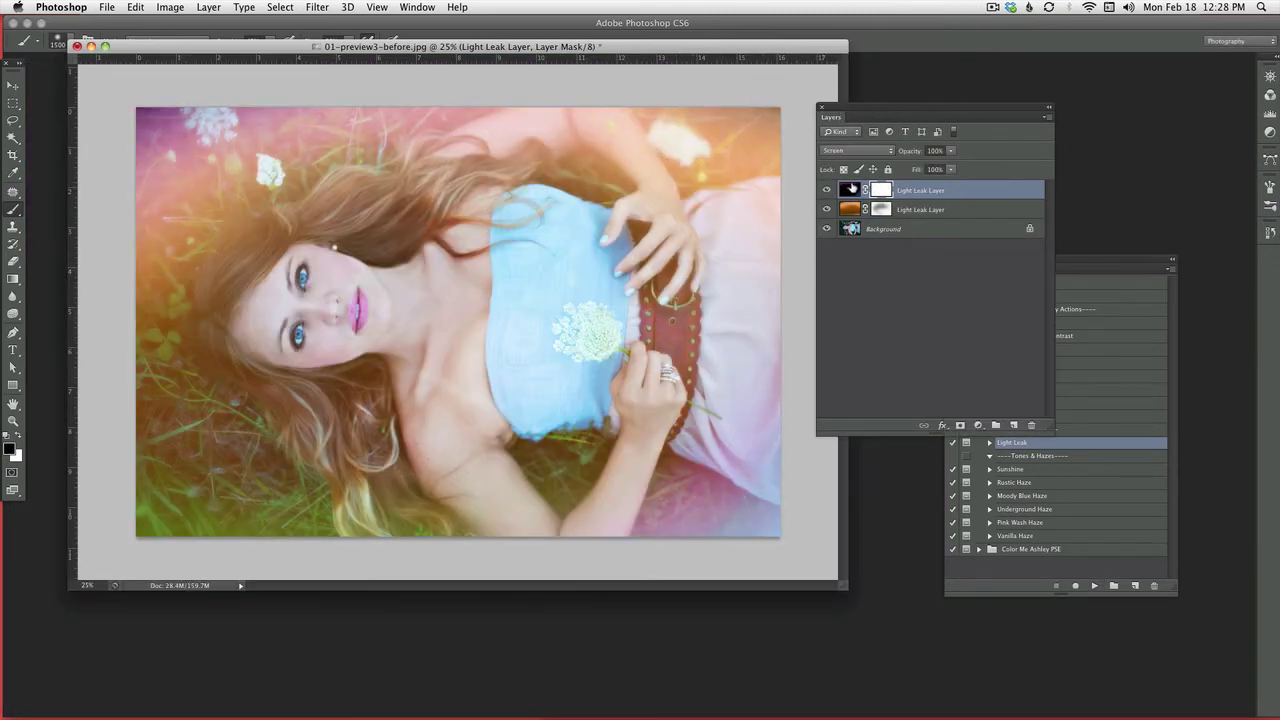
Delete the orange and blue Light Leak Layers, leaving only the Background layer
left_click(978, 213, "shift")
left_click_drag(990, 212, 1032, 426)
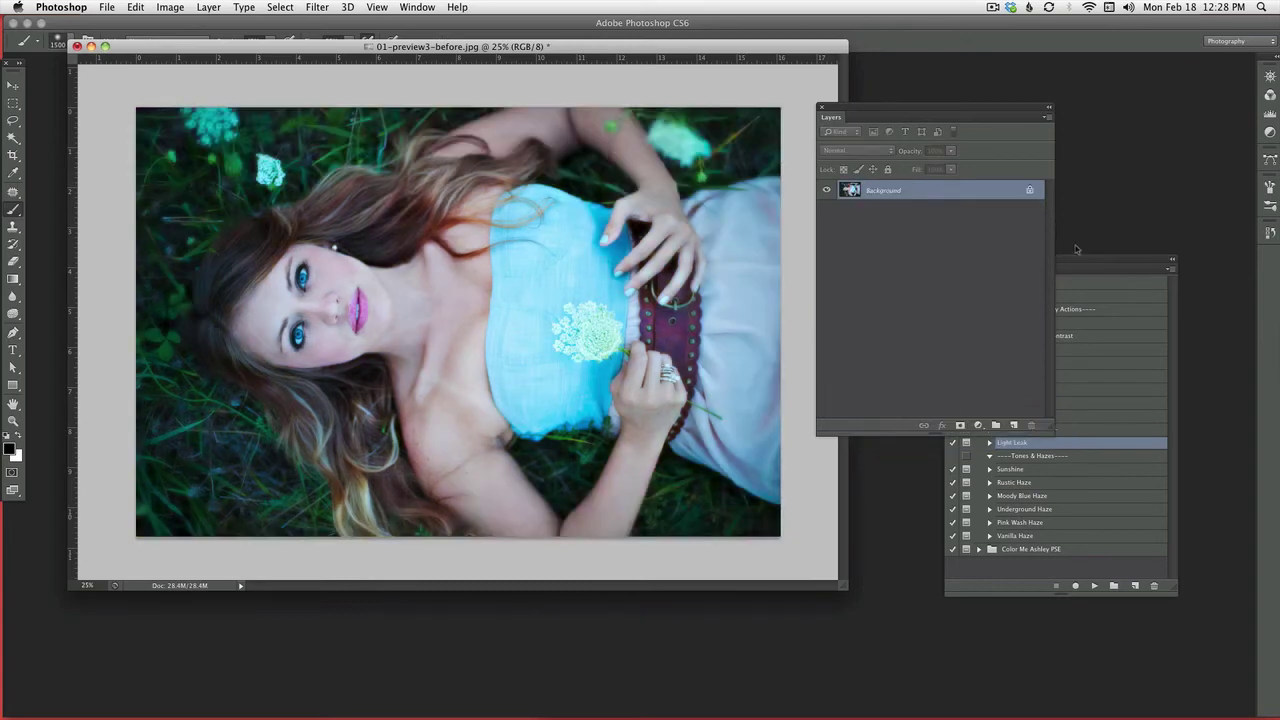
Move the Actions panel beside the photo and run the Light Leak action with lightleak-06.jpg, stopping at its closing message
left_click_drag(1075, 264, 920, 221)
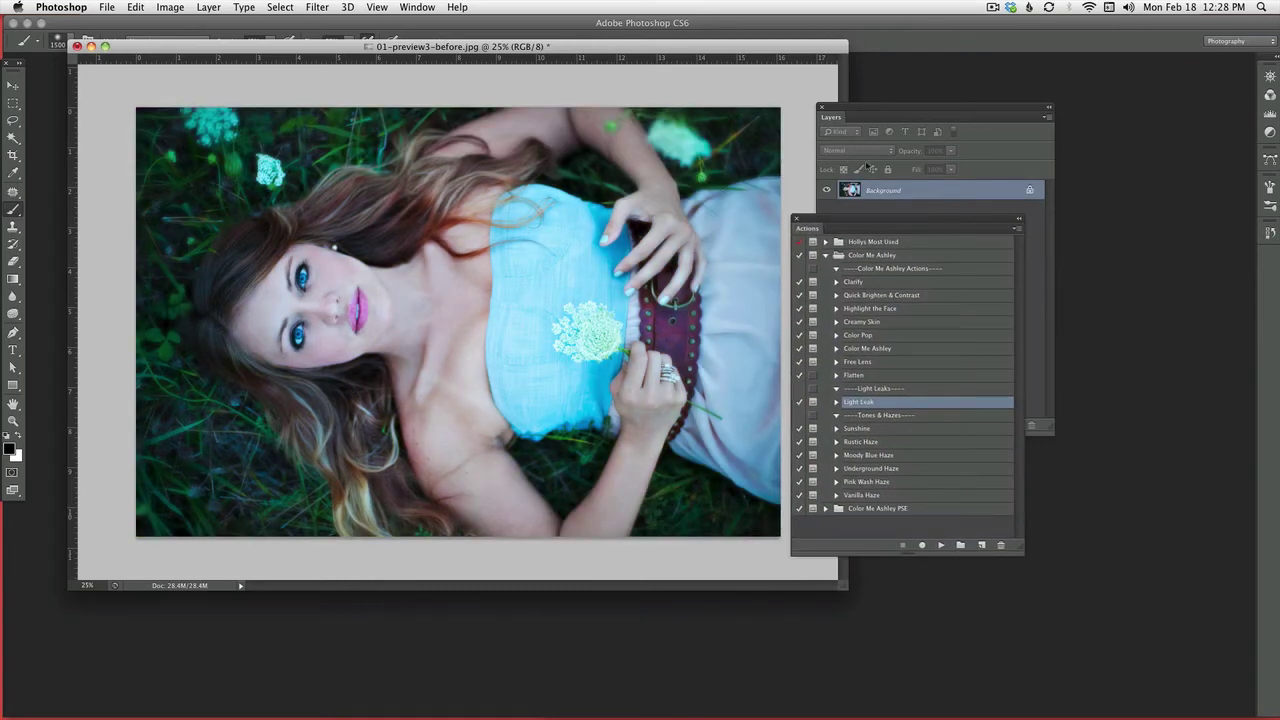
left_click(940, 545)
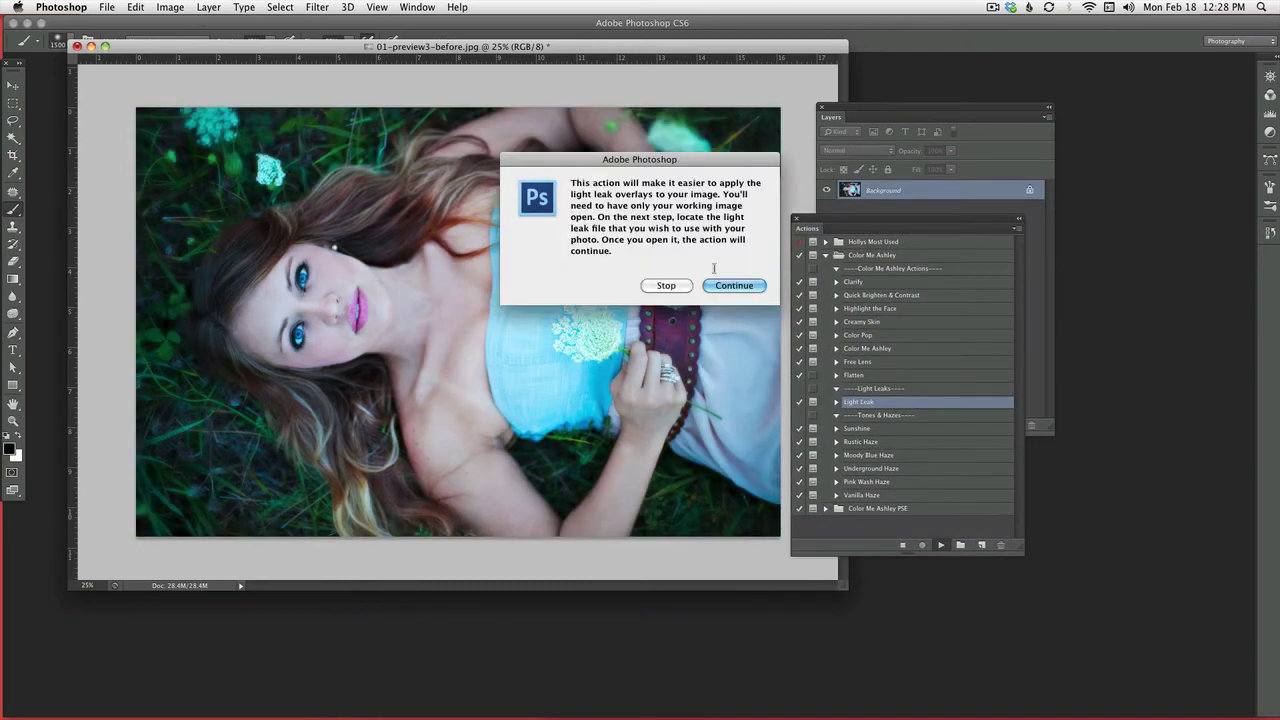
left_click(737, 288)
double_click(641, 268)
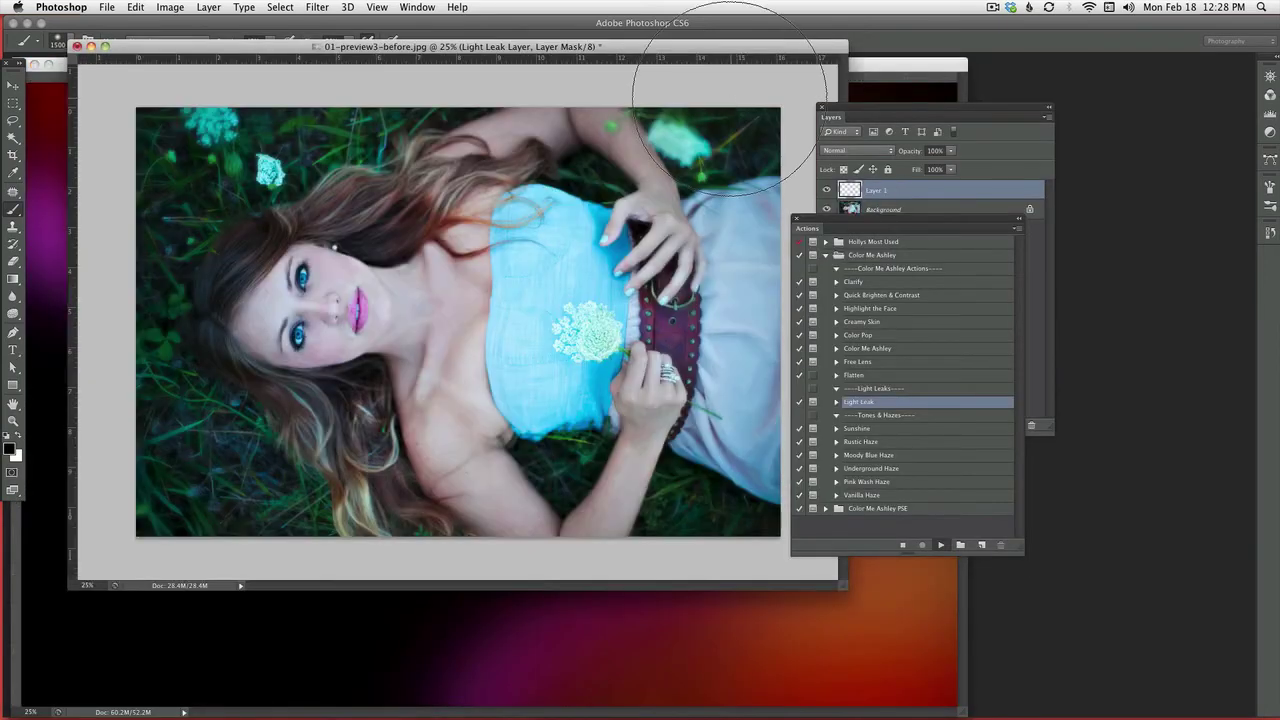
left_click(665, 268)
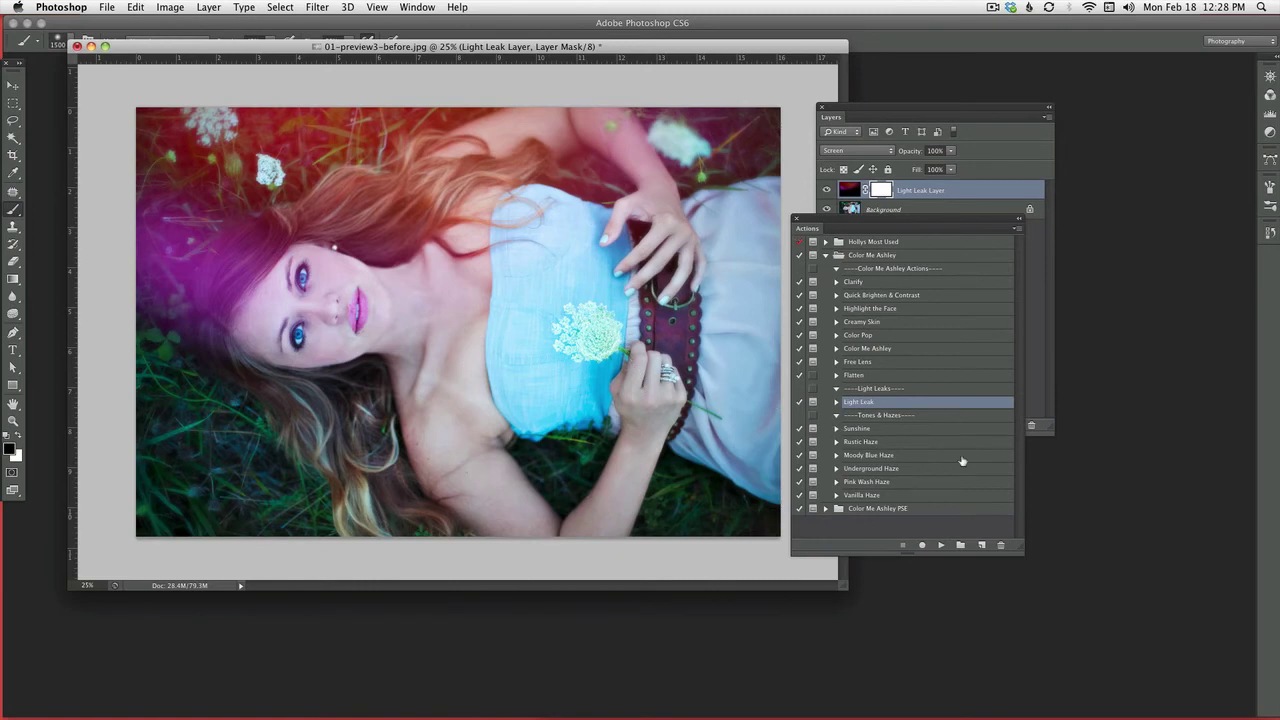
Run the Light Leak action again with lightleak-04.jpg as the second overlay, stopping at its closing message
left_click(940, 545)
left_click(734, 289)
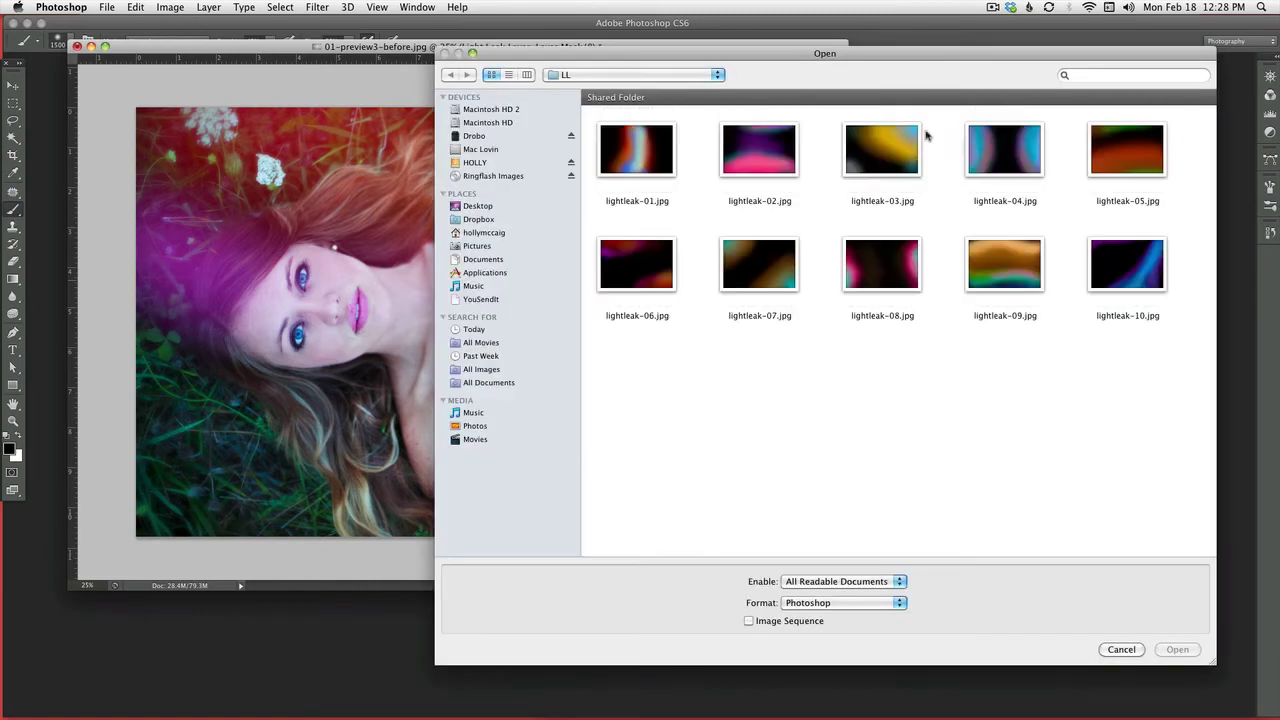
double_click(1004, 160)
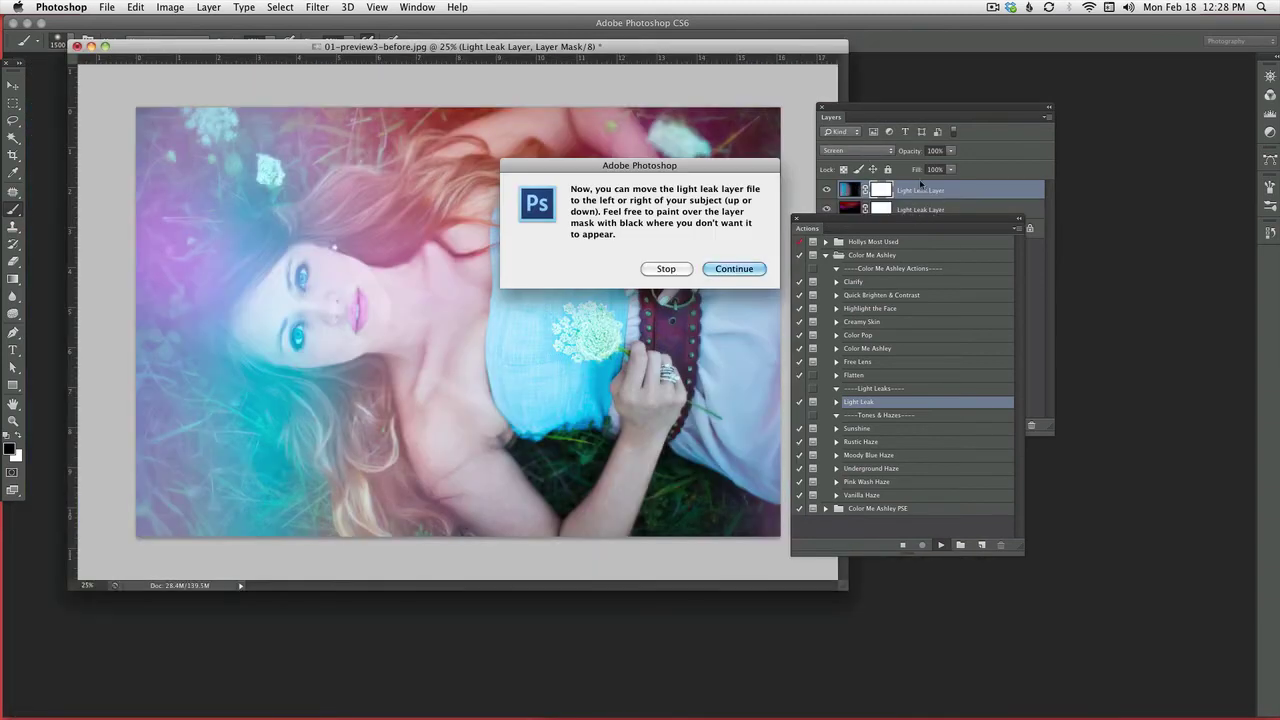
left_click(665, 268)
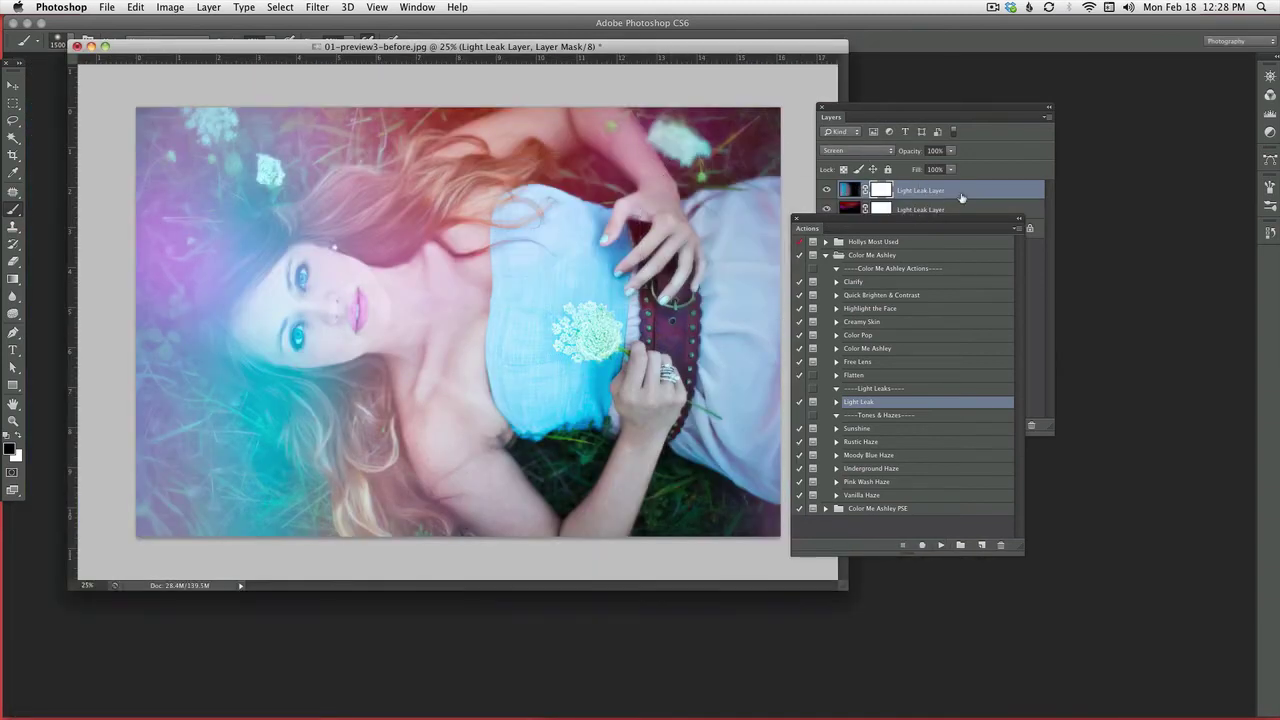
Paint black on both Light Leak Layer masks over the face and hair, and on the upper one over the grass below her head
left_click(880, 190)
left_click(314, 309)
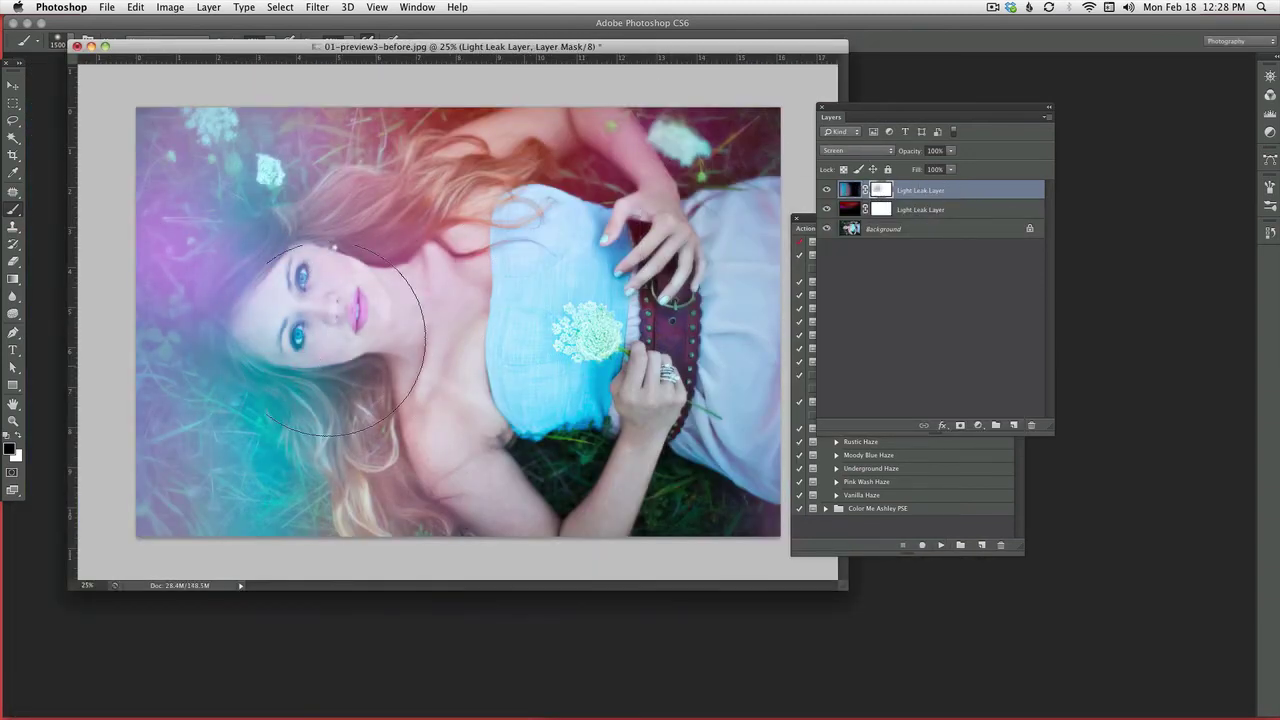
left_click(880, 210)
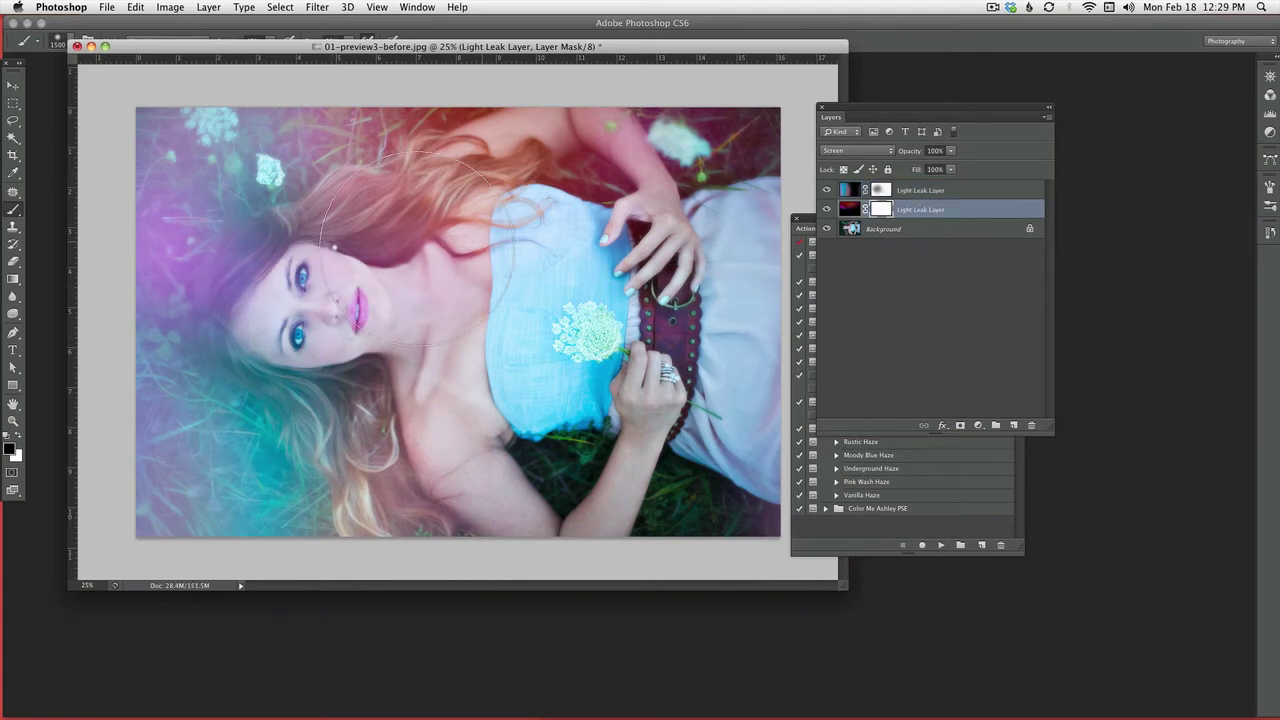
mouse_move(418, 250)
left_mouse_down()
mouse_move(251, 298)
mouse_move(556, 278)
mouse_move(335, 385)
mouse_move(276, 363)
mouse_move(279, 270)
mouse_move(432, 389)
mouse_move(341, 255)
left_mouse_up()
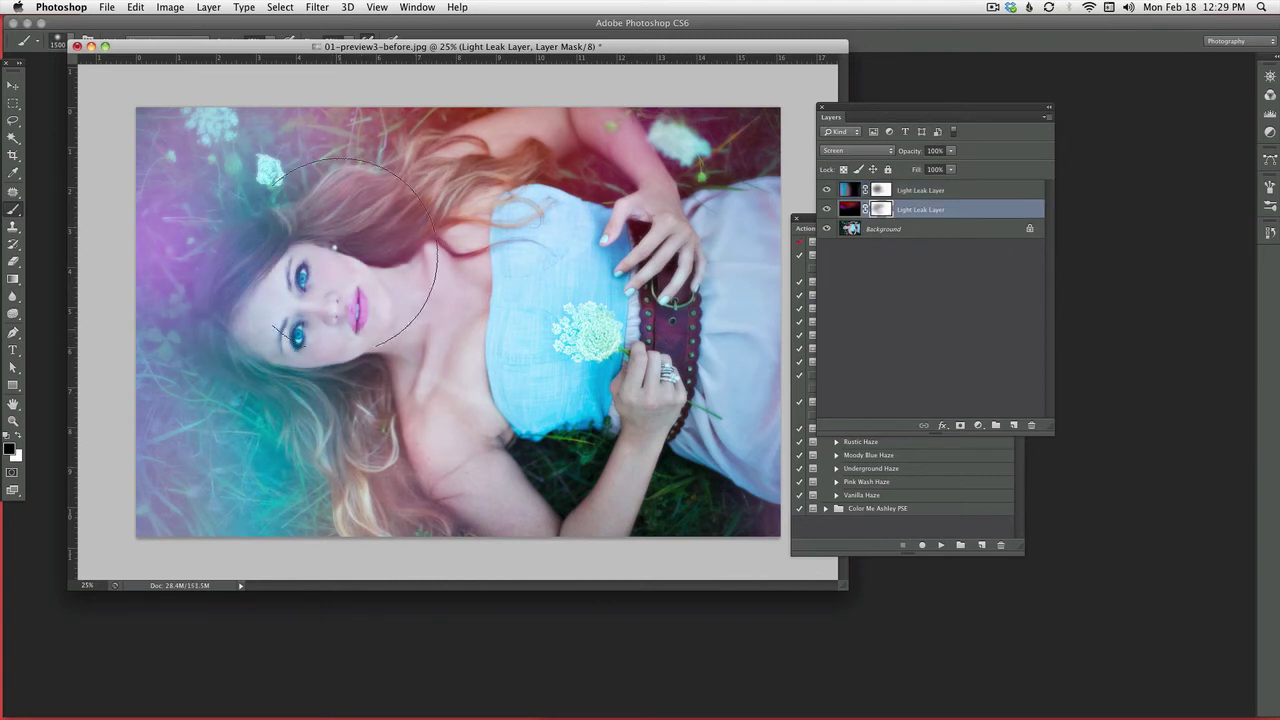
left_click(950, 196)
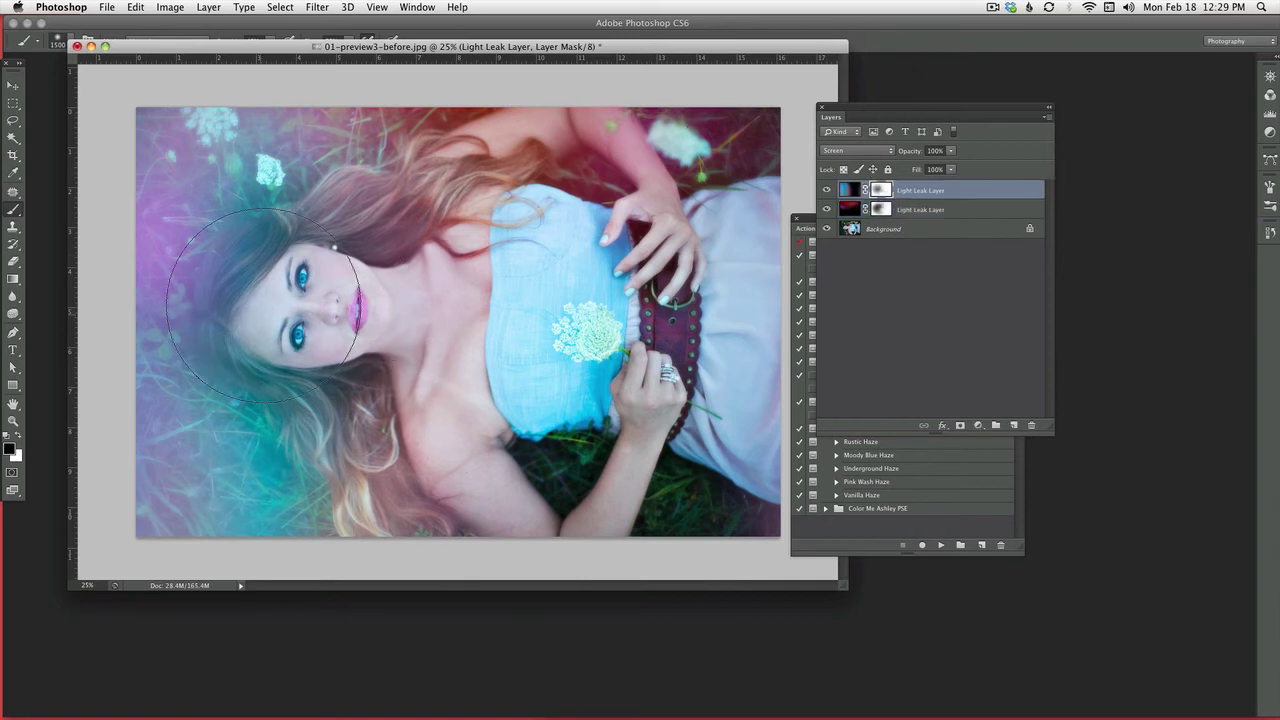
left_click(240, 420)
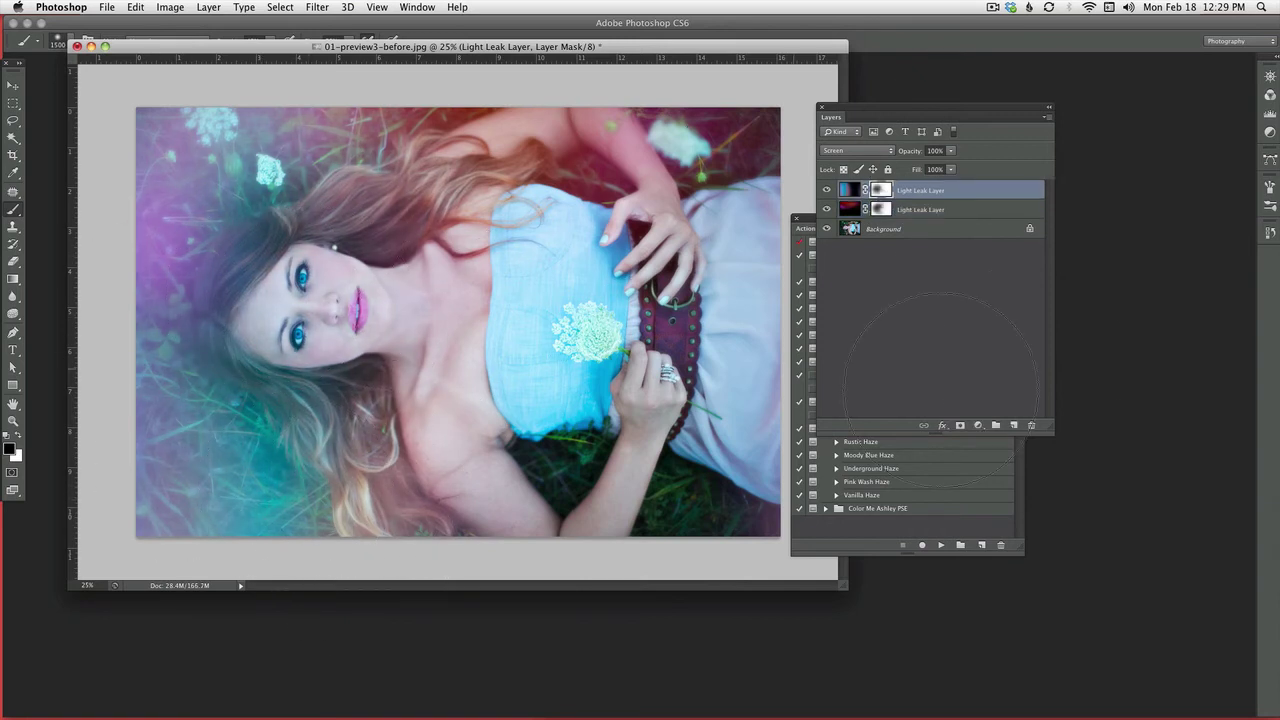
Move the Layers and Actions panels further apart and enlarge the Actions panel
left_click_drag(859, 107, 972, 84)
left_click_drag(806, 228, 790, 154)
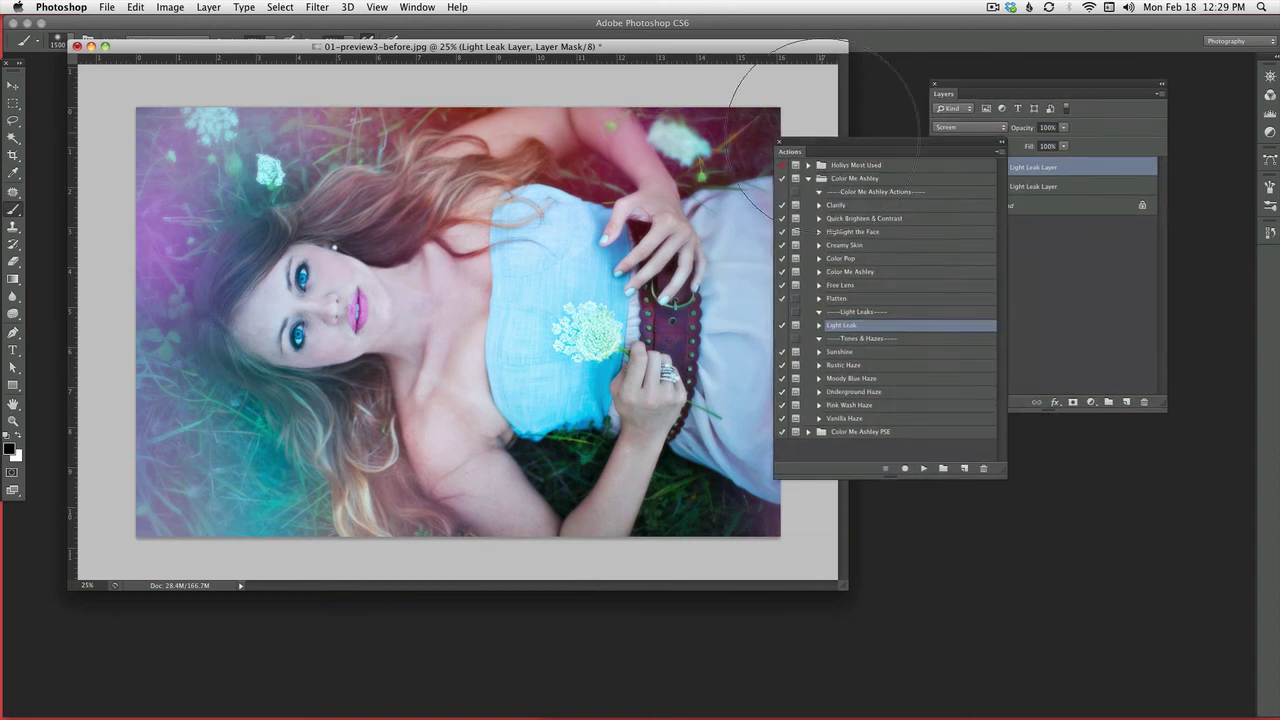
left_click_drag(1002, 470, 1027, 503)
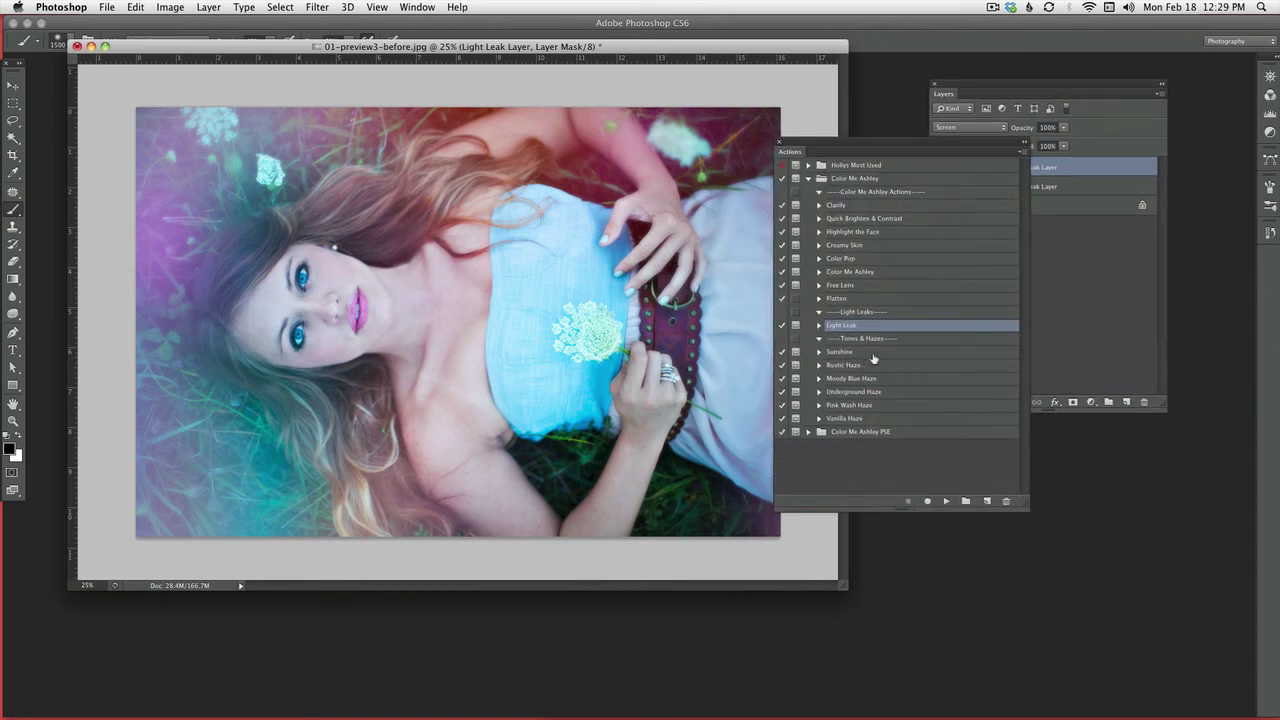
Run the Sunshine action from the Tones & Hazes section and continue past its messages
left_click(872, 354)
left_click(946, 500)
left_click(735, 271)
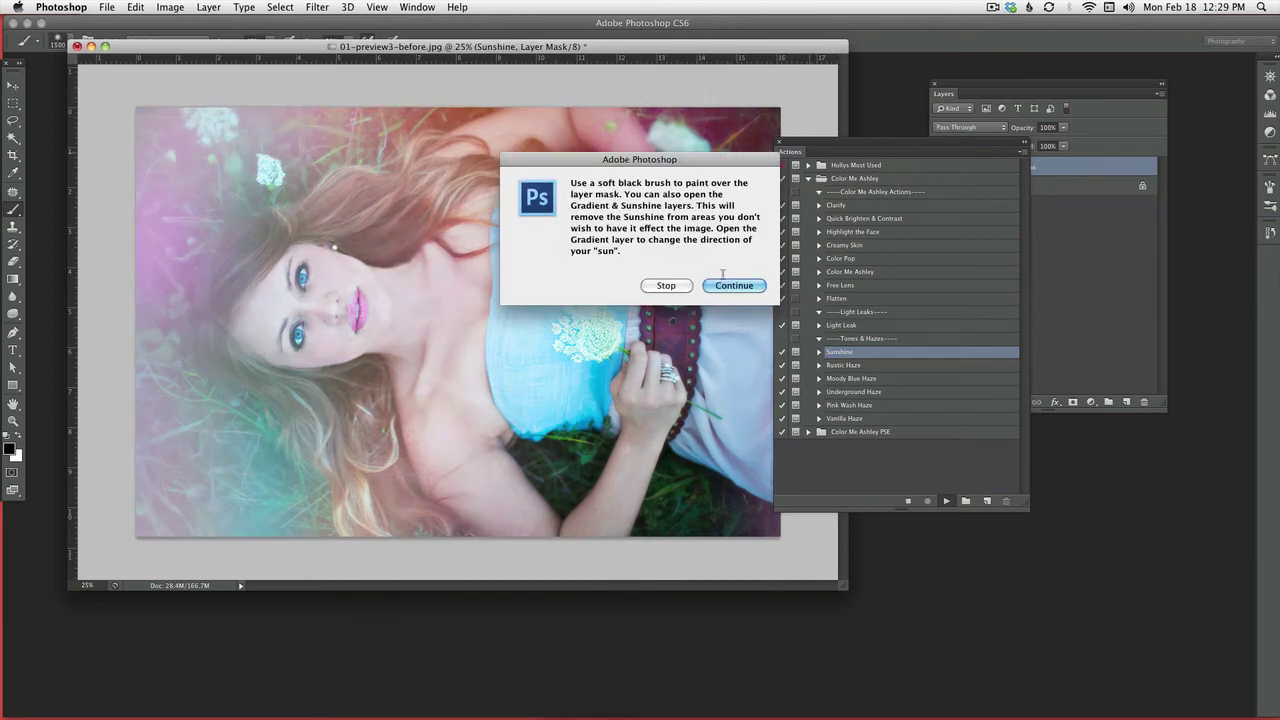
left_click(728, 285)
Move the Layers panel in front of the Actions panel and expand the Sunshine group to show its layers
left_click_drag(1010, 84, 821, 74)
left_click(766, 157)
left_click(785, 513)
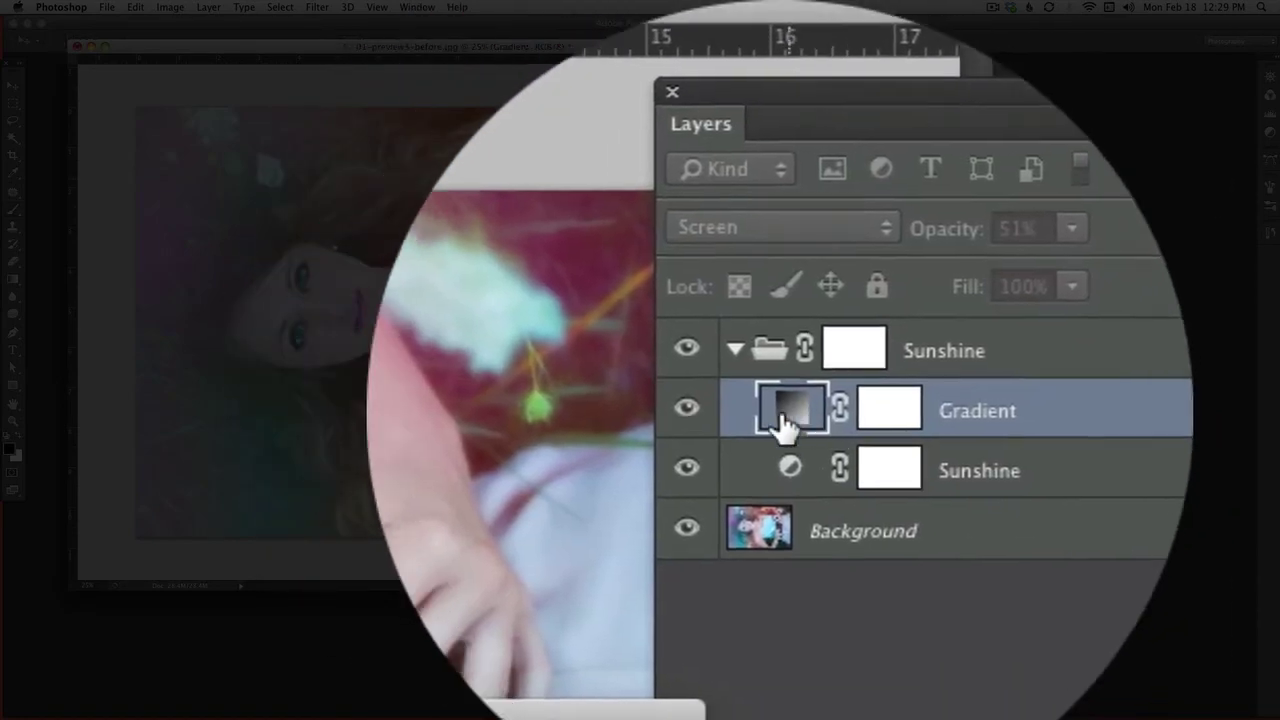
Set the Gradient fill layer's angle to -149.04° and select the Sunshine group
double_click(785, 420)
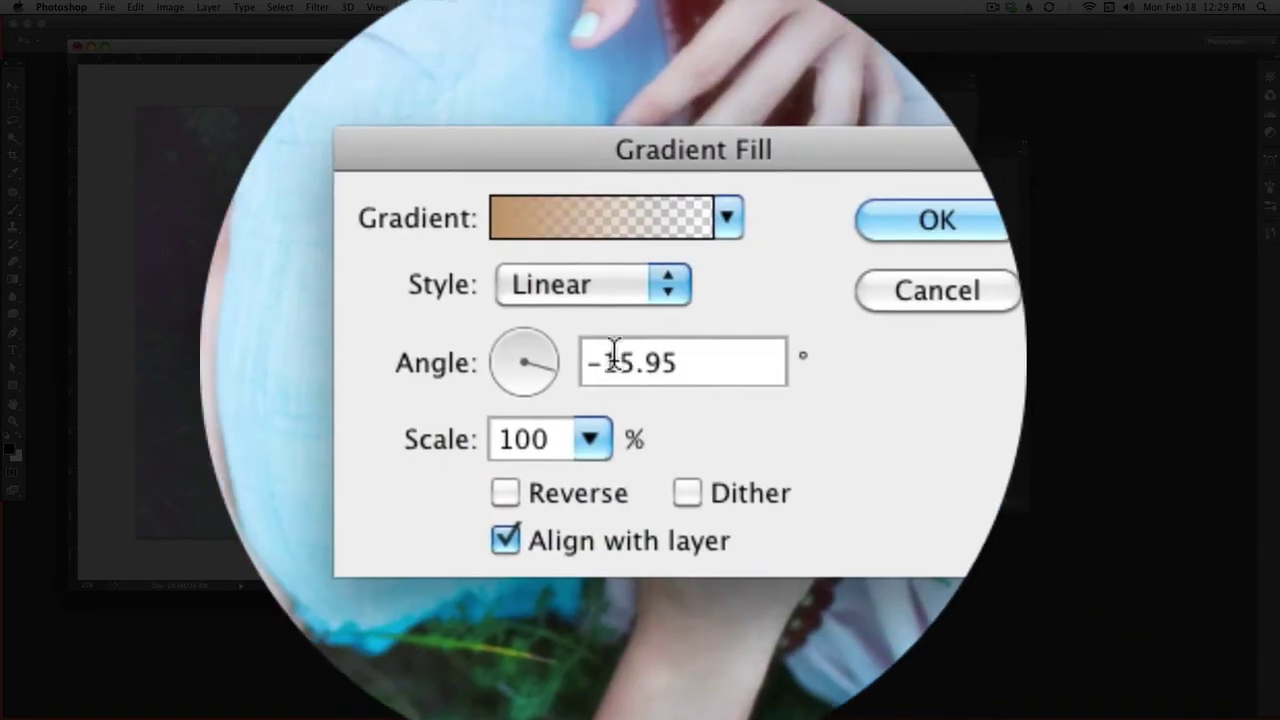
mouse_move(590, 372)
left_mouse_down()
mouse_move(583, 356)
mouse_move(540, 382)
mouse_move(562, 420)
mouse_move(555, 433)
mouse_move(576, 354)
left_mouse_up()
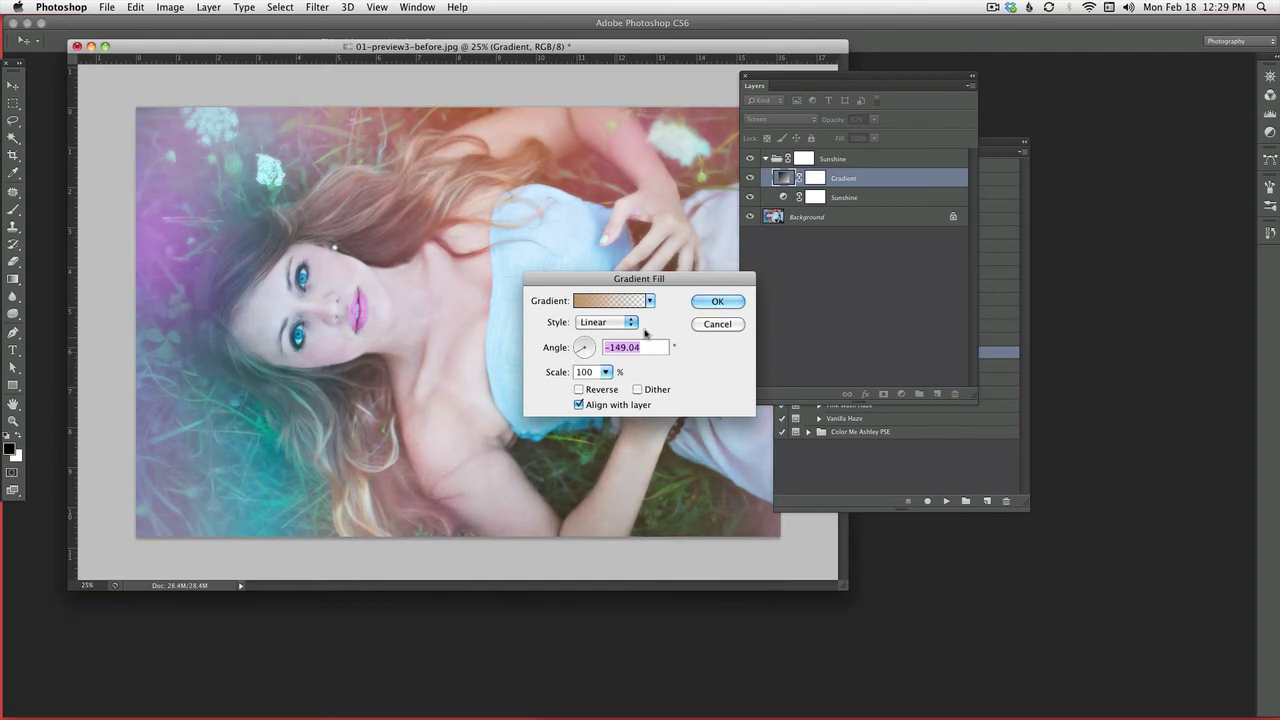
left_click(722, 302)
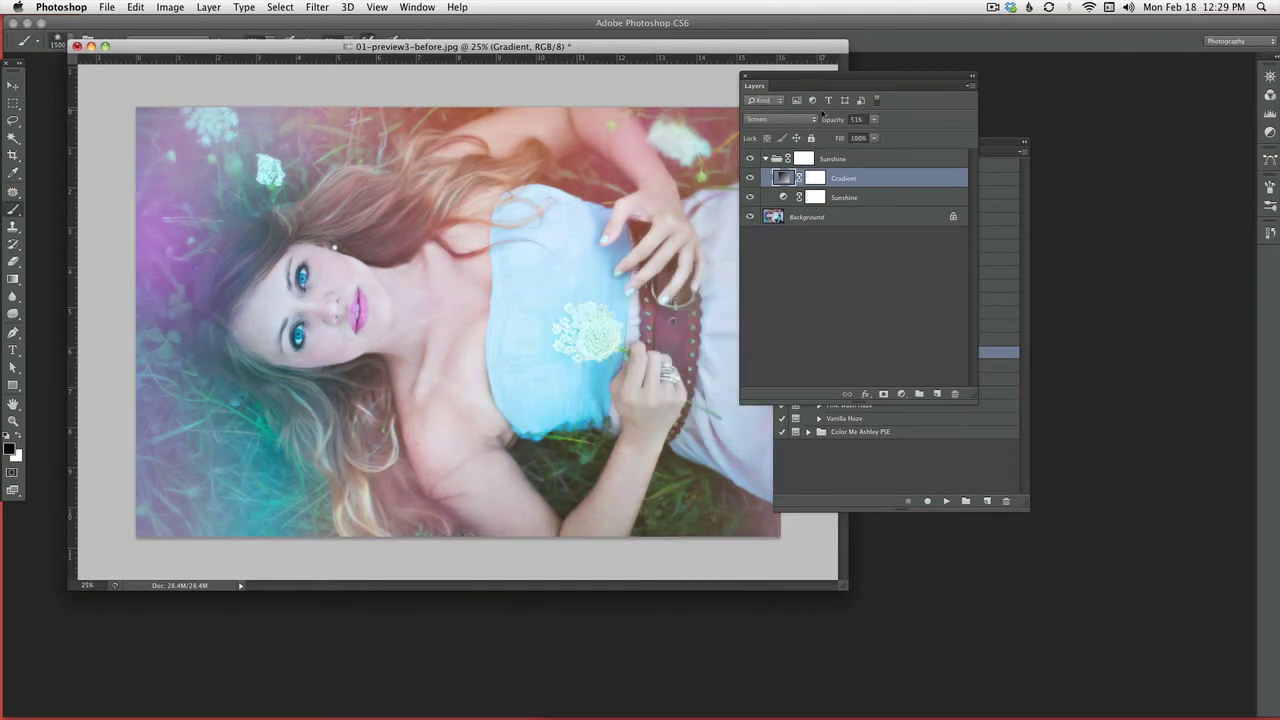
left_click(885, 160)
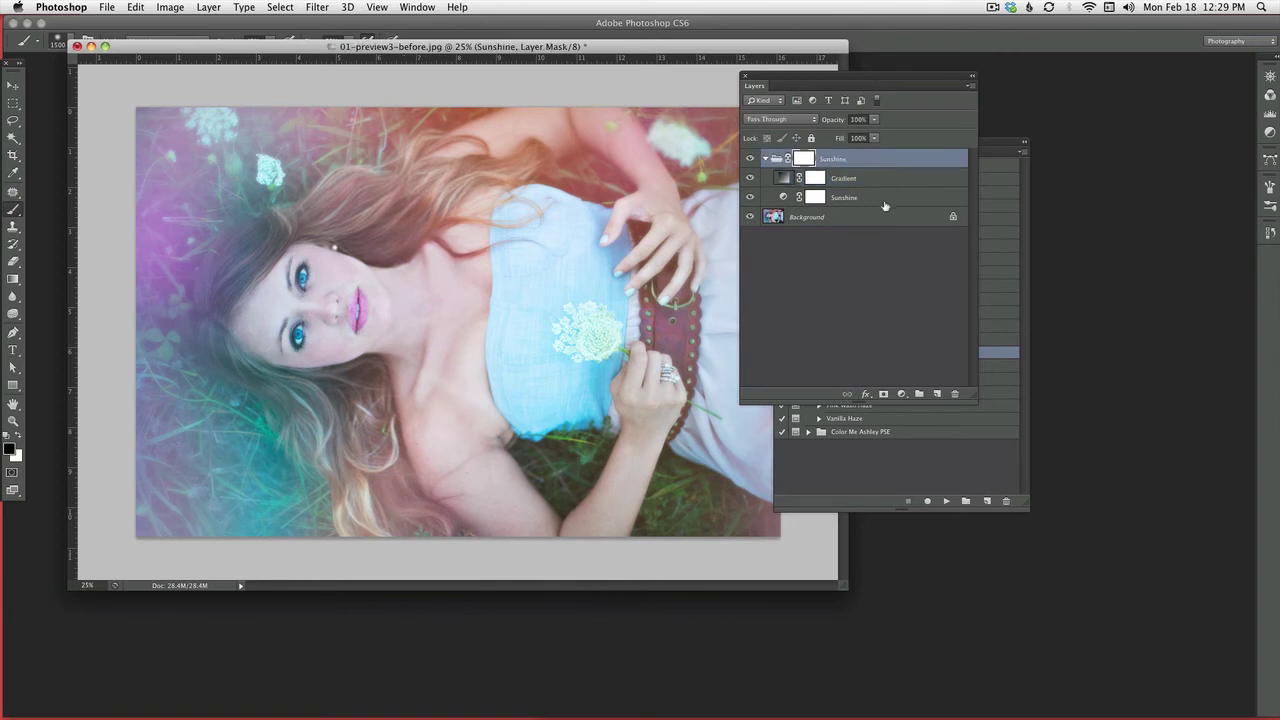
Delete the Sunshine group together with its layers and bring the Actions panel to the front
left_click(886, 203, "shift")
left_click_drag(947, 201, 956, 394)
left_click(1004, 352)
Run the Rustic Haze action, continue past its messages, and bring the Layers panel to the front
left_click(900, 366)
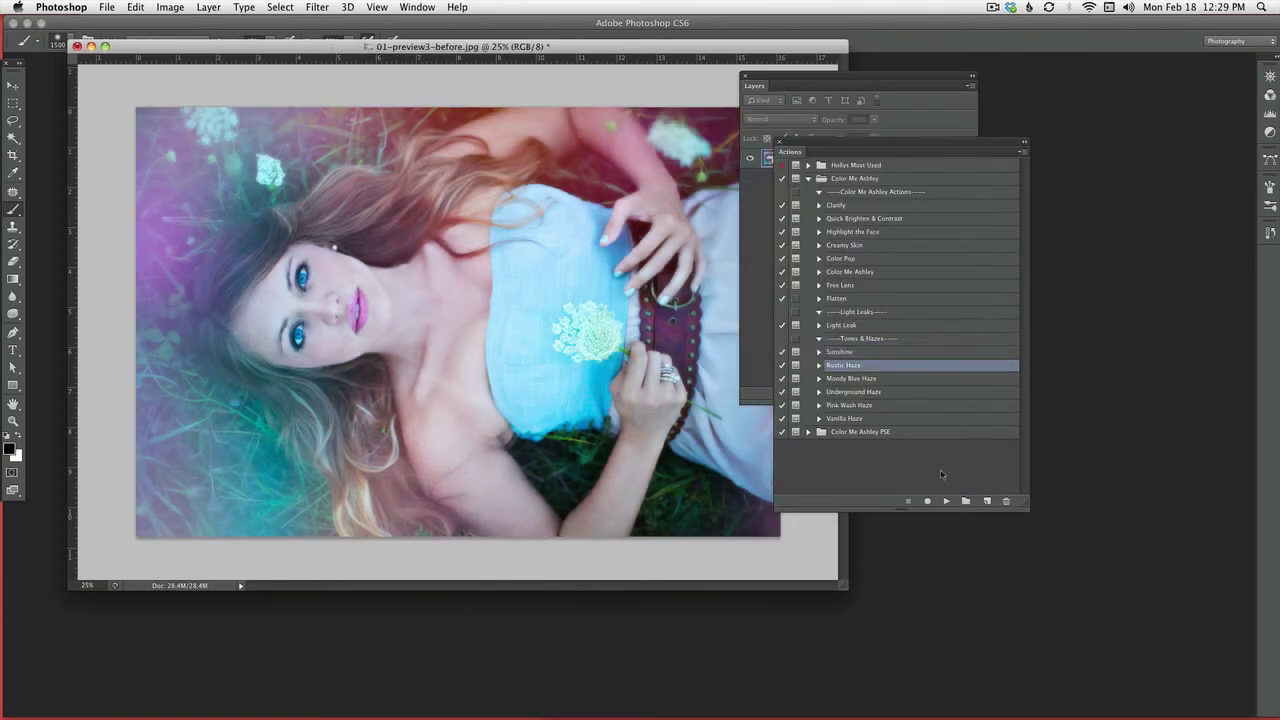
left_click(946, 501)
left_click(729, 270)
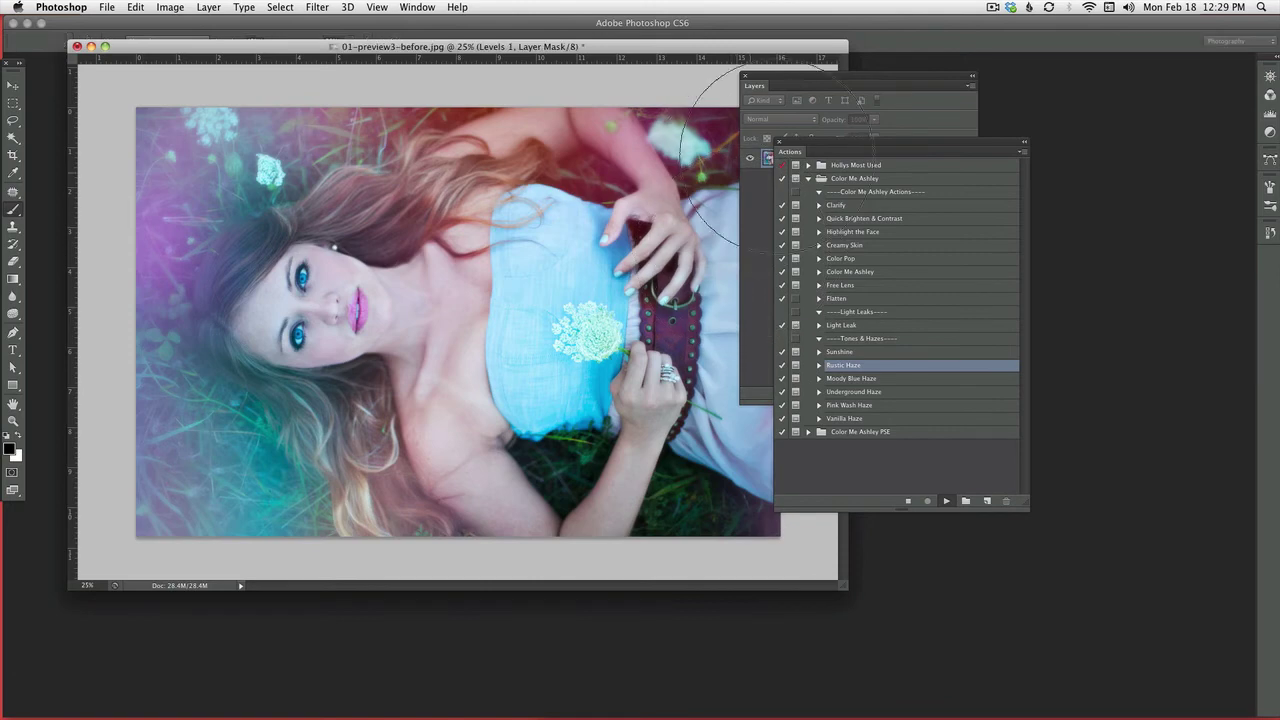
left_click(736, 250)
left_click(840, 104)
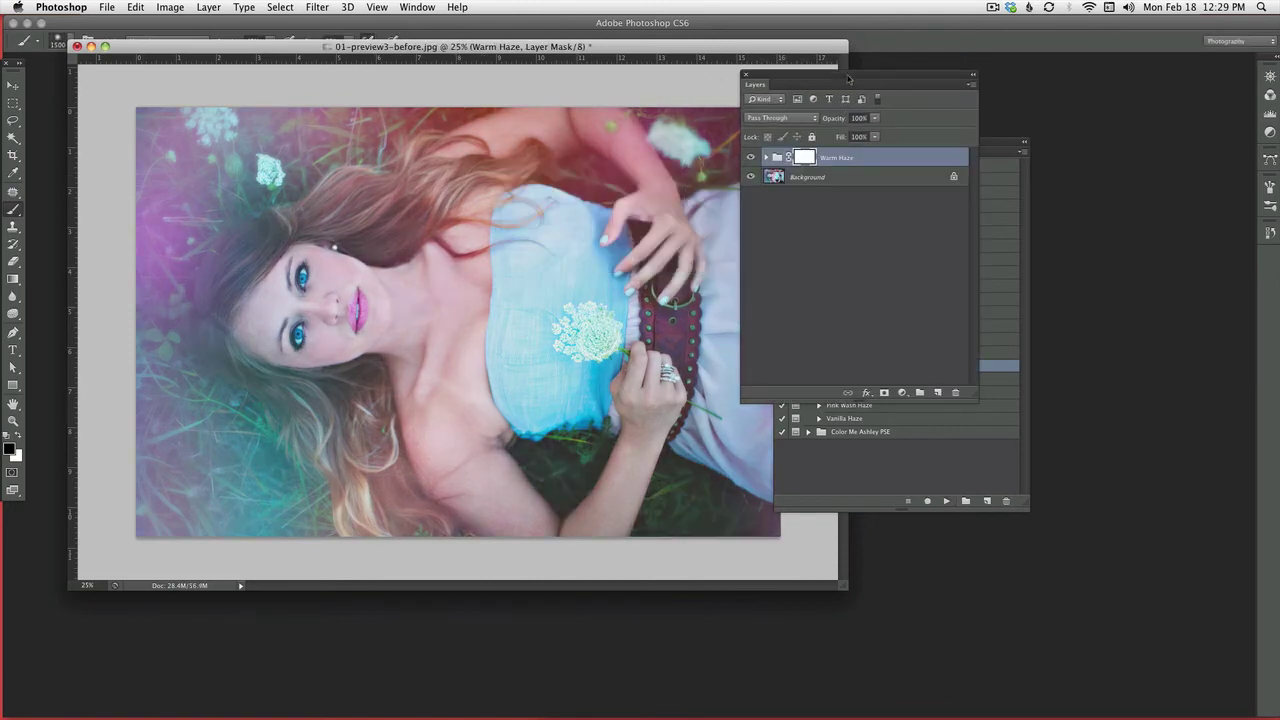
Expand the Warm Haze group and view the Red channel of its Levels 1 adjustment
left_click(766, 158)
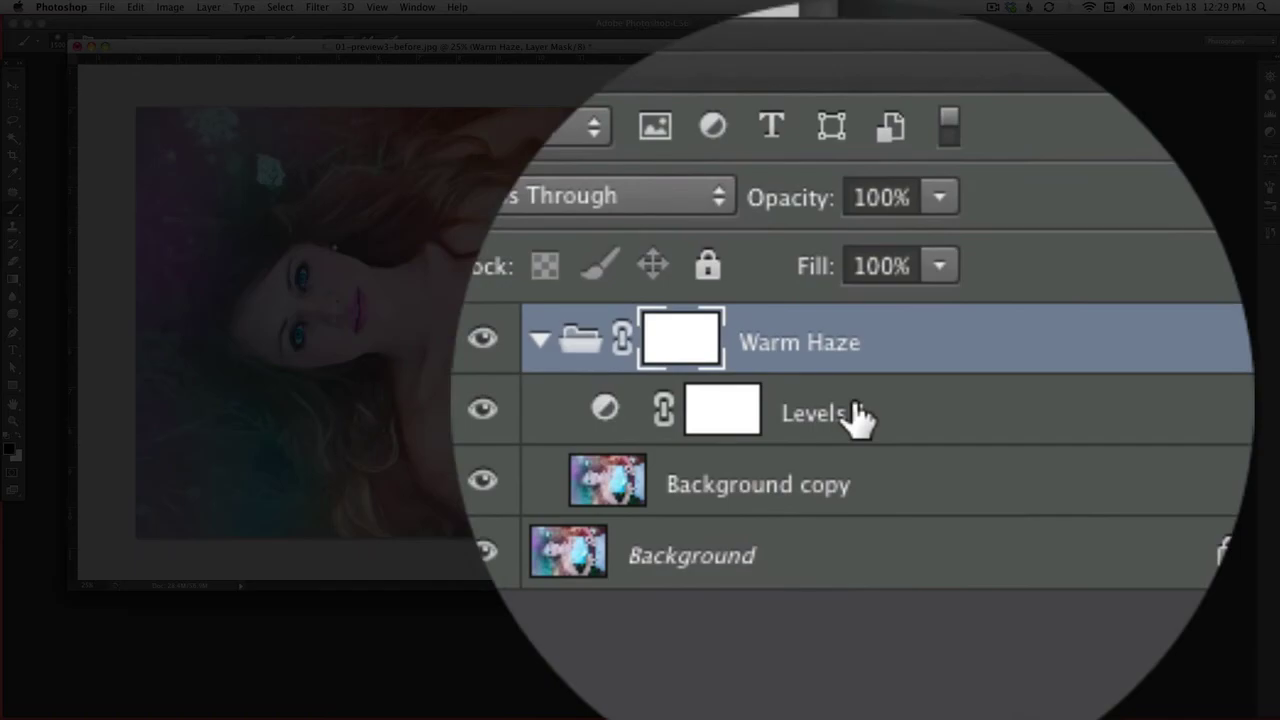
left_click(713, 372)
left_click(789, 405)
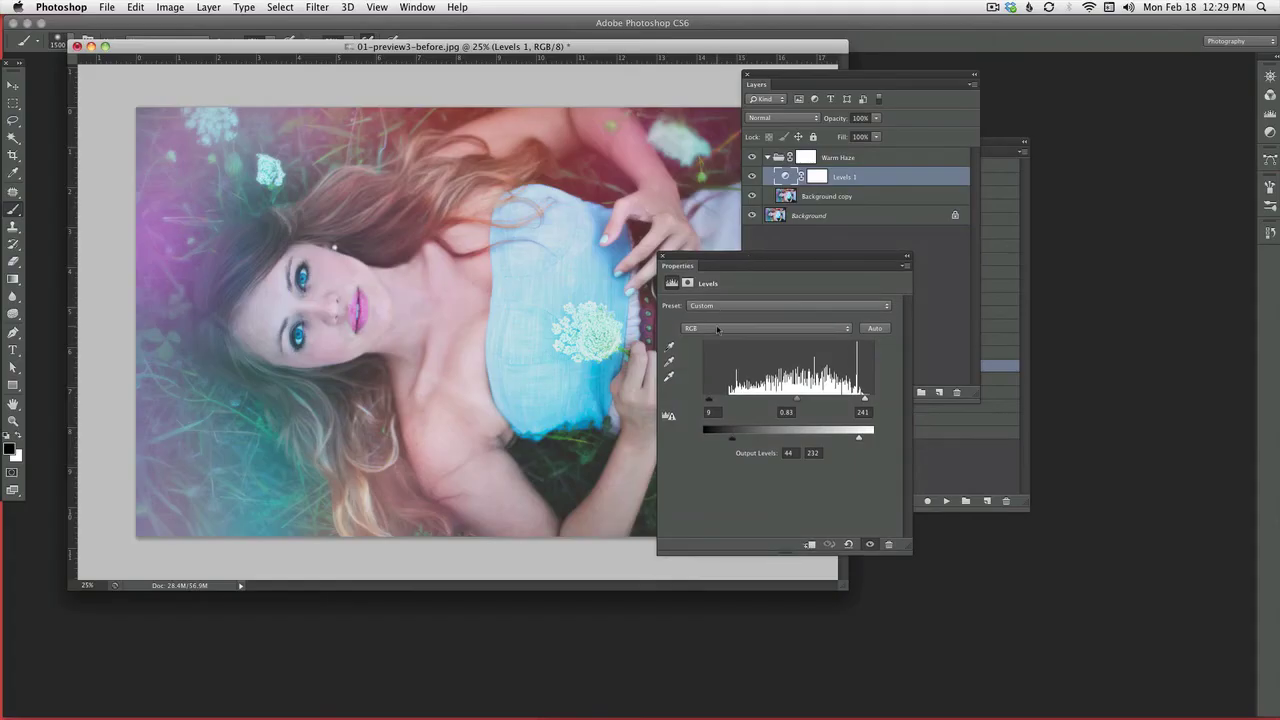
left_click(717, 329)
left_click(726, 346)
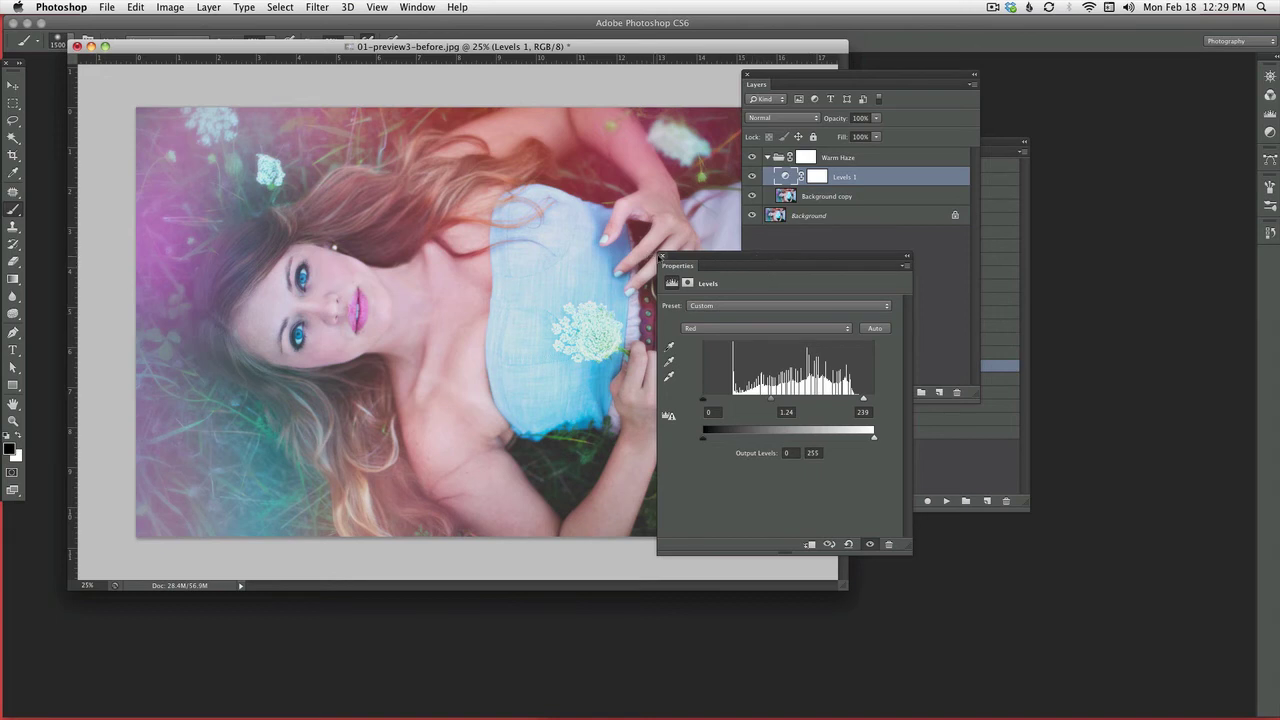
left_click(662, 256)
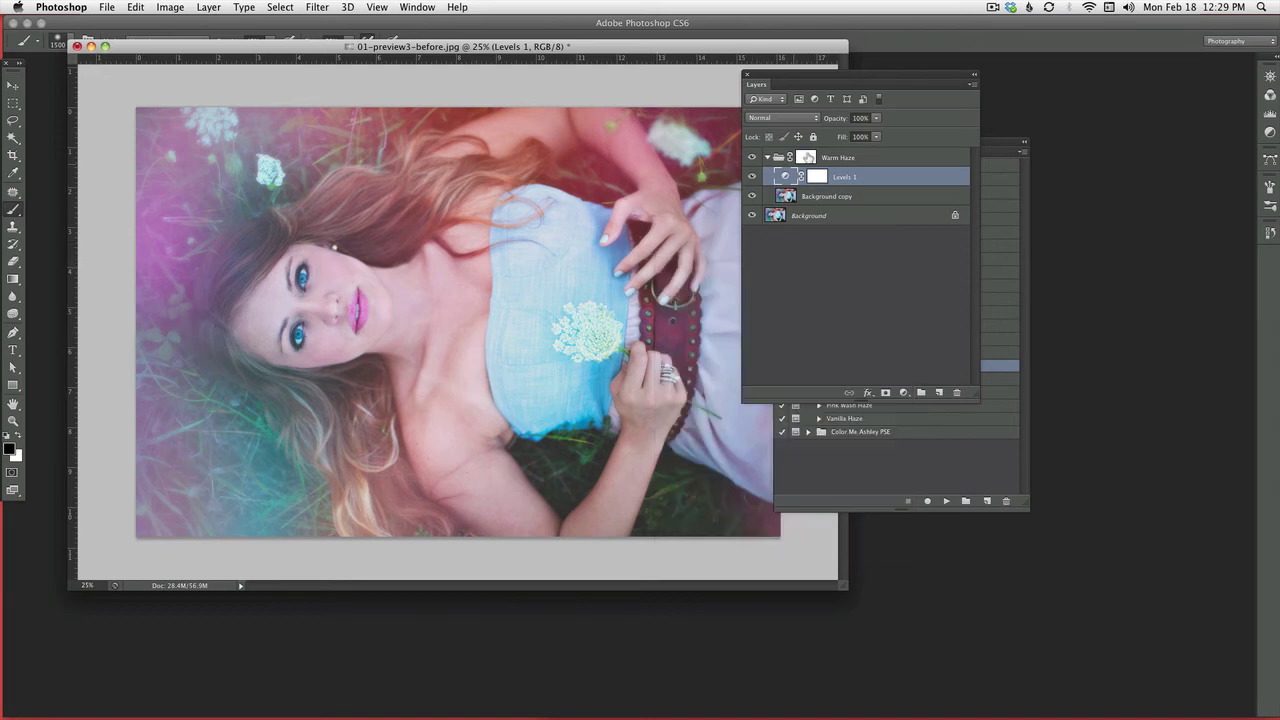
Delete the Warm Haze group with its layers and bring the Actions panel to the front
left_click(877, 161)
left_click(890, 199, "shift")
left_click_drag(908, 199, 957, 393)
left_click(928, 455)
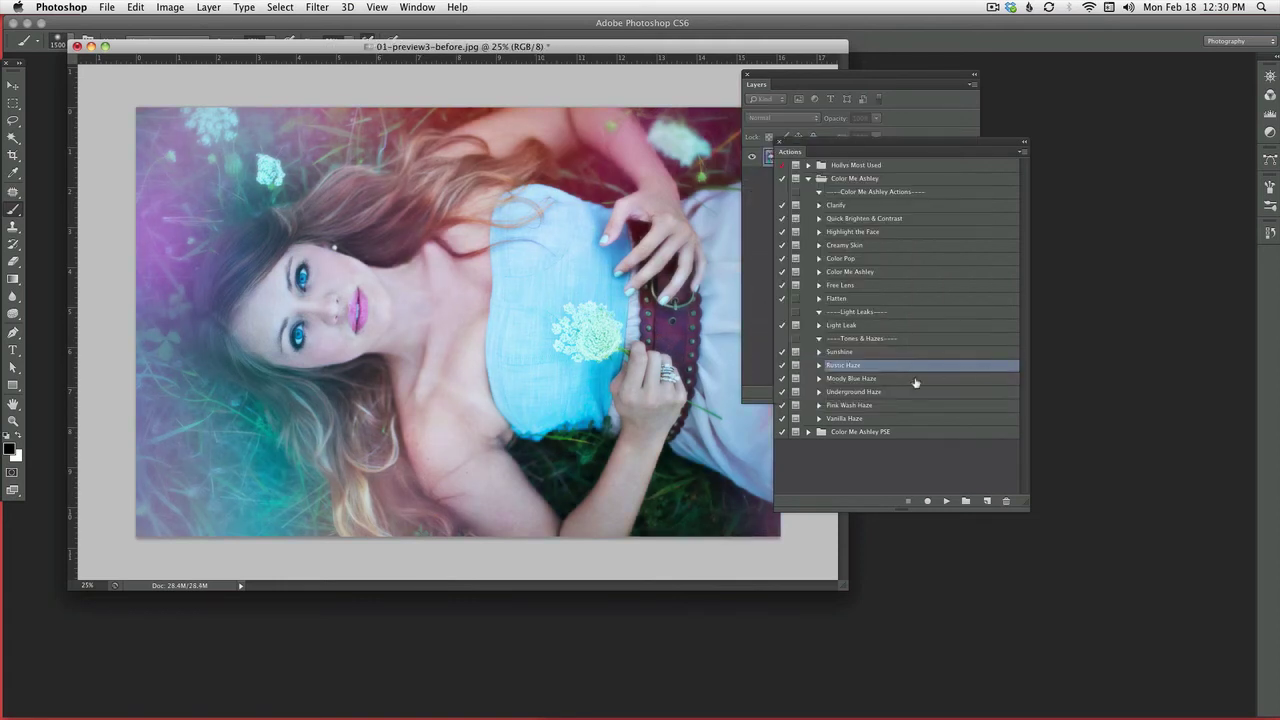
Run the Moody Blue Haze action and continue past its messages
left_click(915, 383)
left_click(946, 500)
left_click(712, 268)
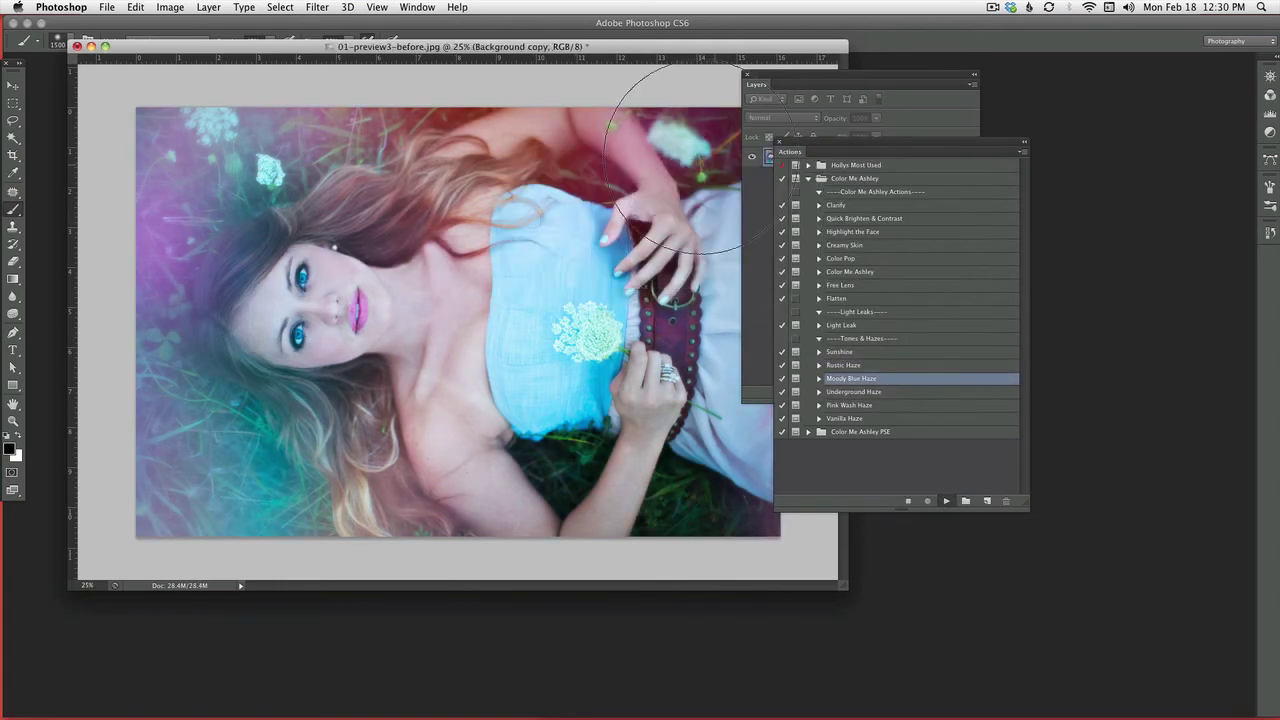
left_click(730, 252)
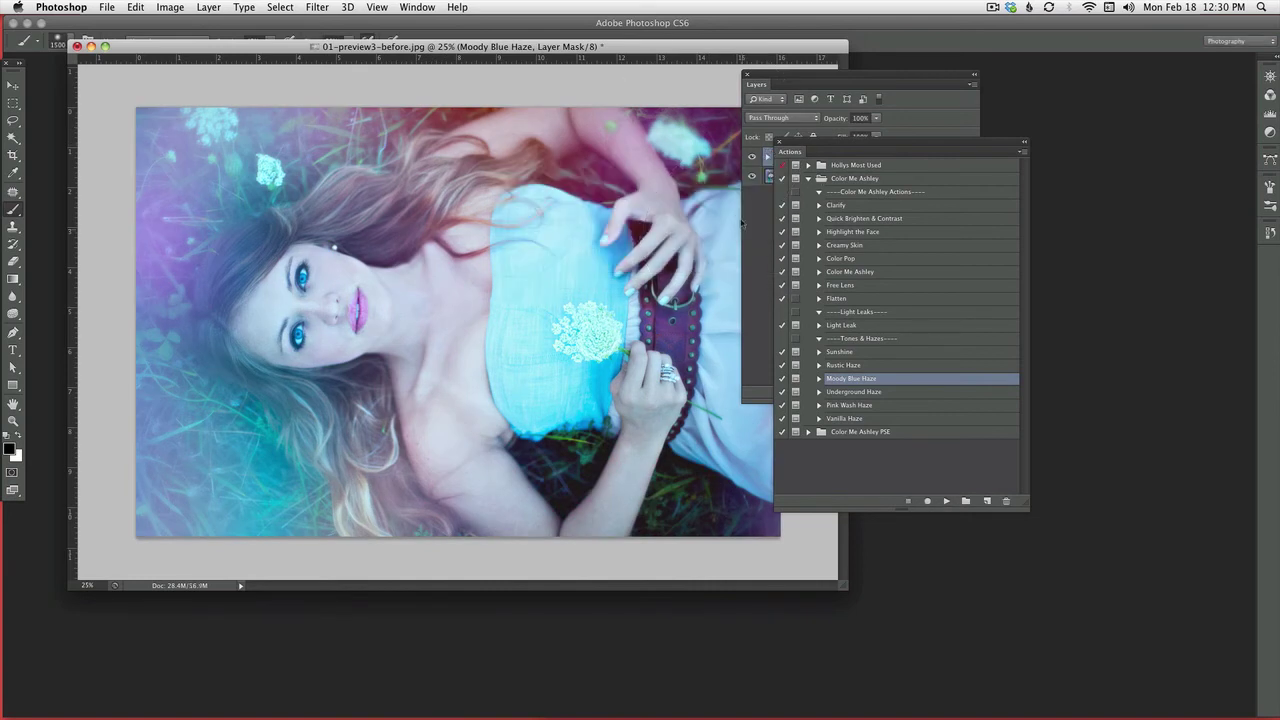
Expand the Moody Blue Haze group and paint black on its mask over the woman's face
left_click_drag(812, 82, 840, 70)
left_click(800, 148)
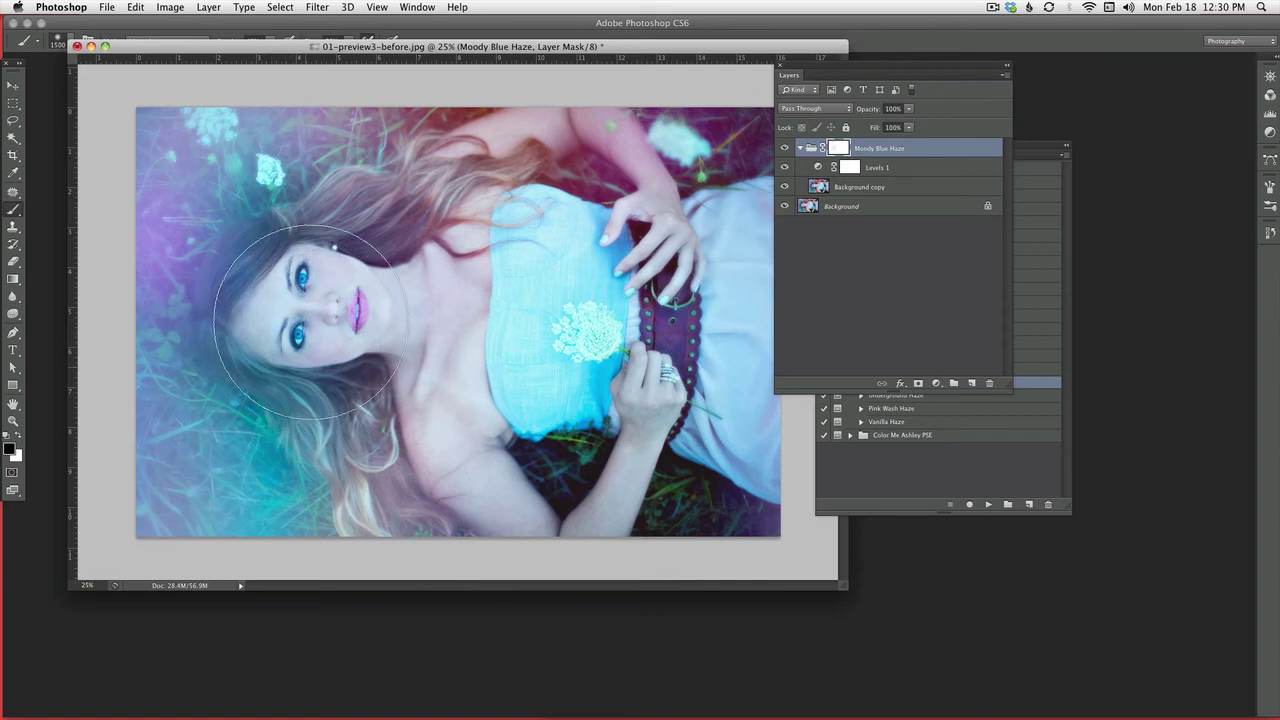
left_click_drag(311, 322, 278, 352)
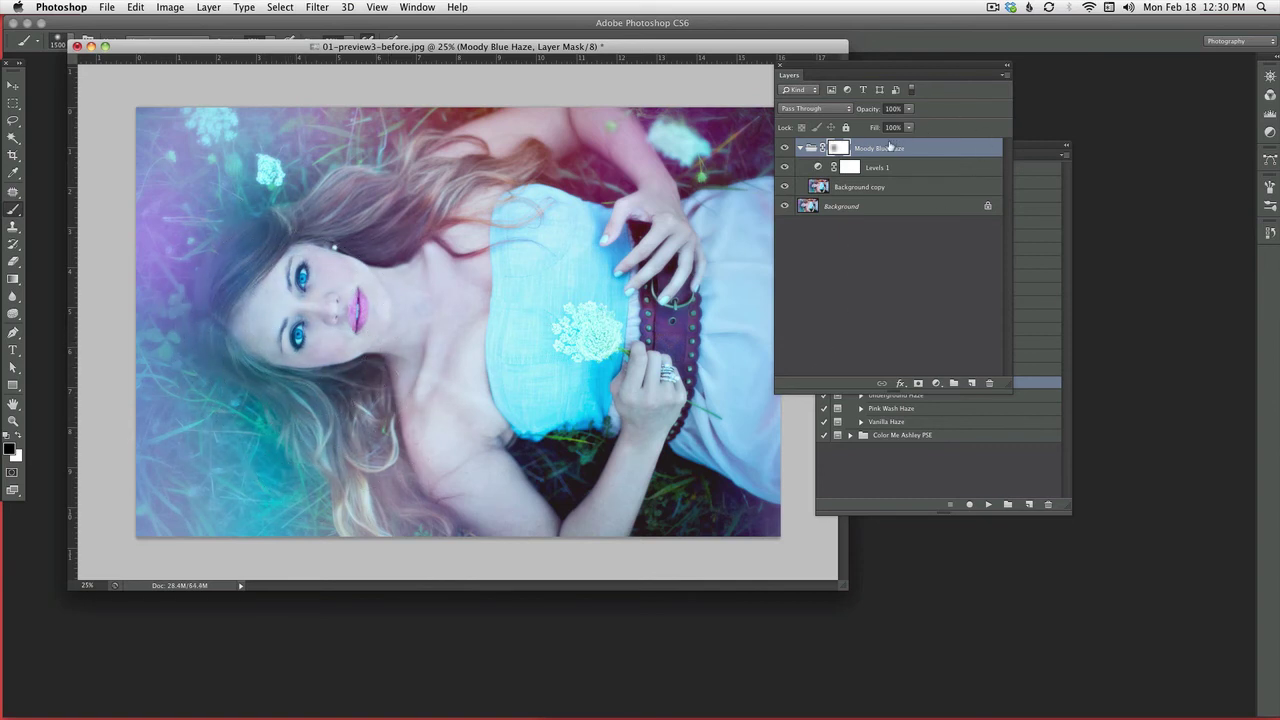
Delete the Moody Blue Haze group together with its Levels 1 and Background copy layers
left_click(930, 169, "shift")
left_click(952, 187, "shift")
left_click_drag(956, 189, 989, 384)
Run the Underground Haze action and continue past its messages
left_click(958, 395)
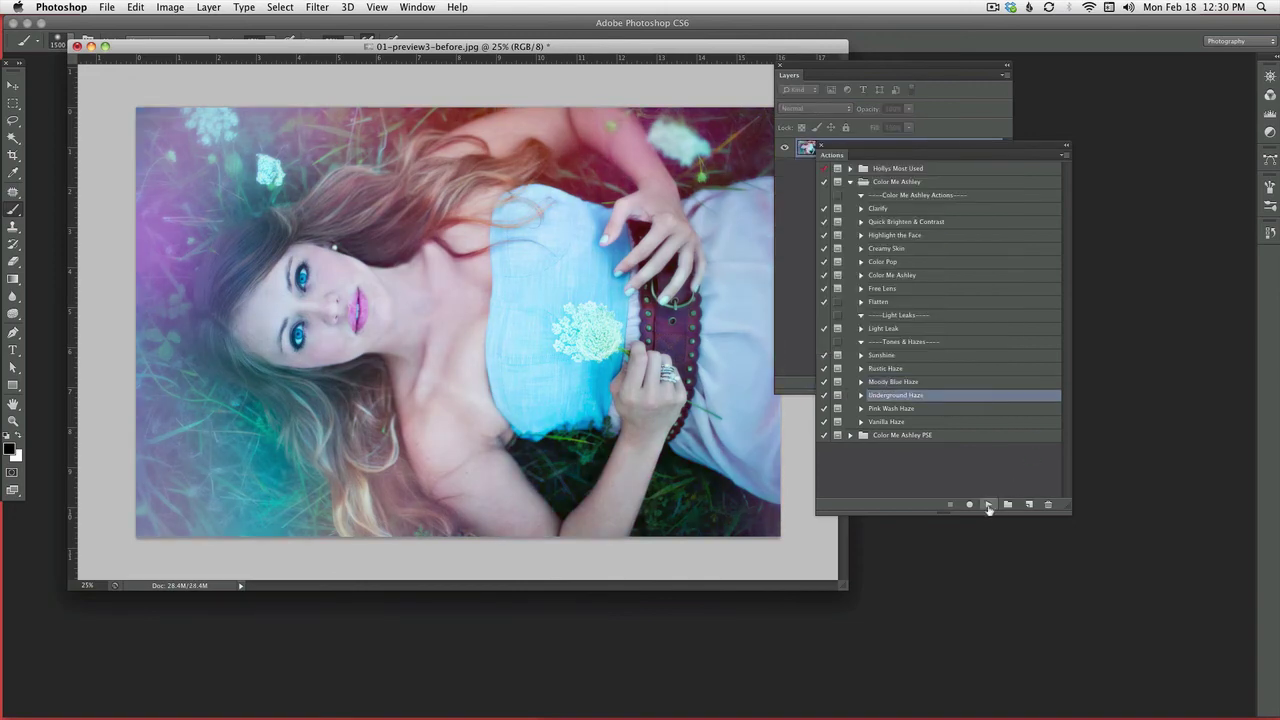
left_click(988, 504)
left_click(734, 268)
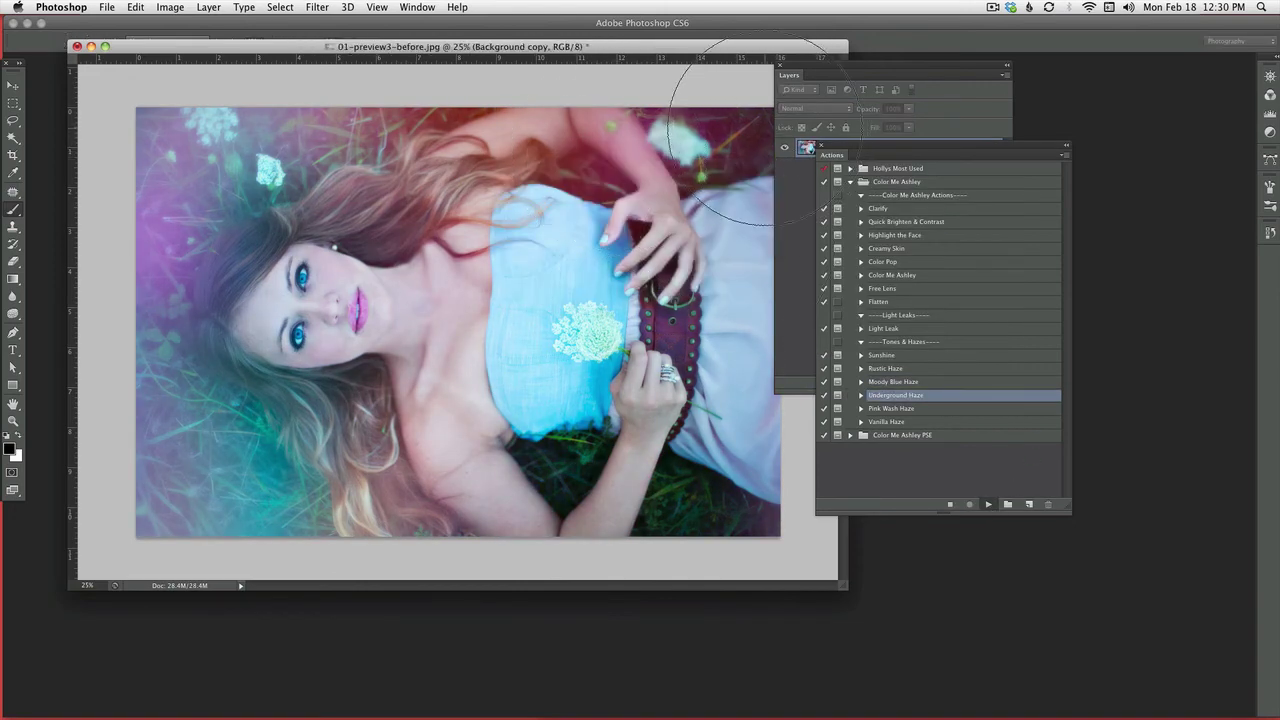
left_click(734, 268)
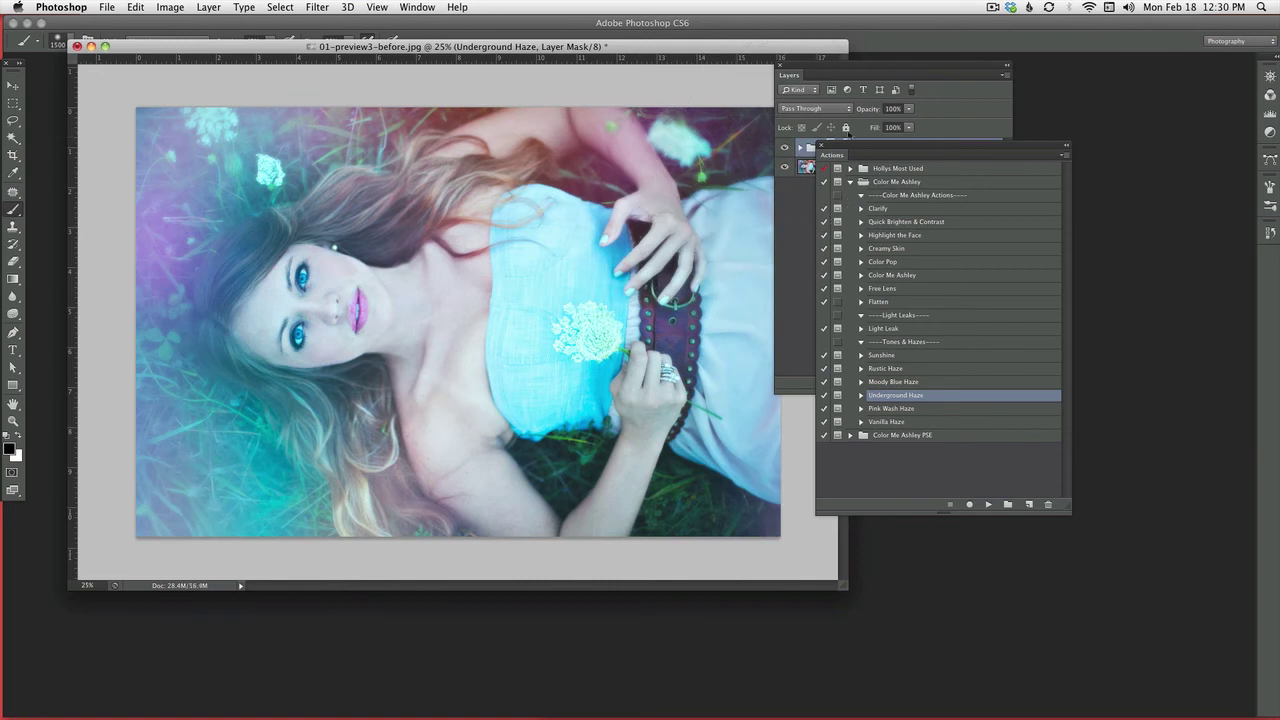
Set the Gradient Fill 1 layer in the Underground Haze group to an angle of 152.1° and 86% opacity
left_click(799, 148)
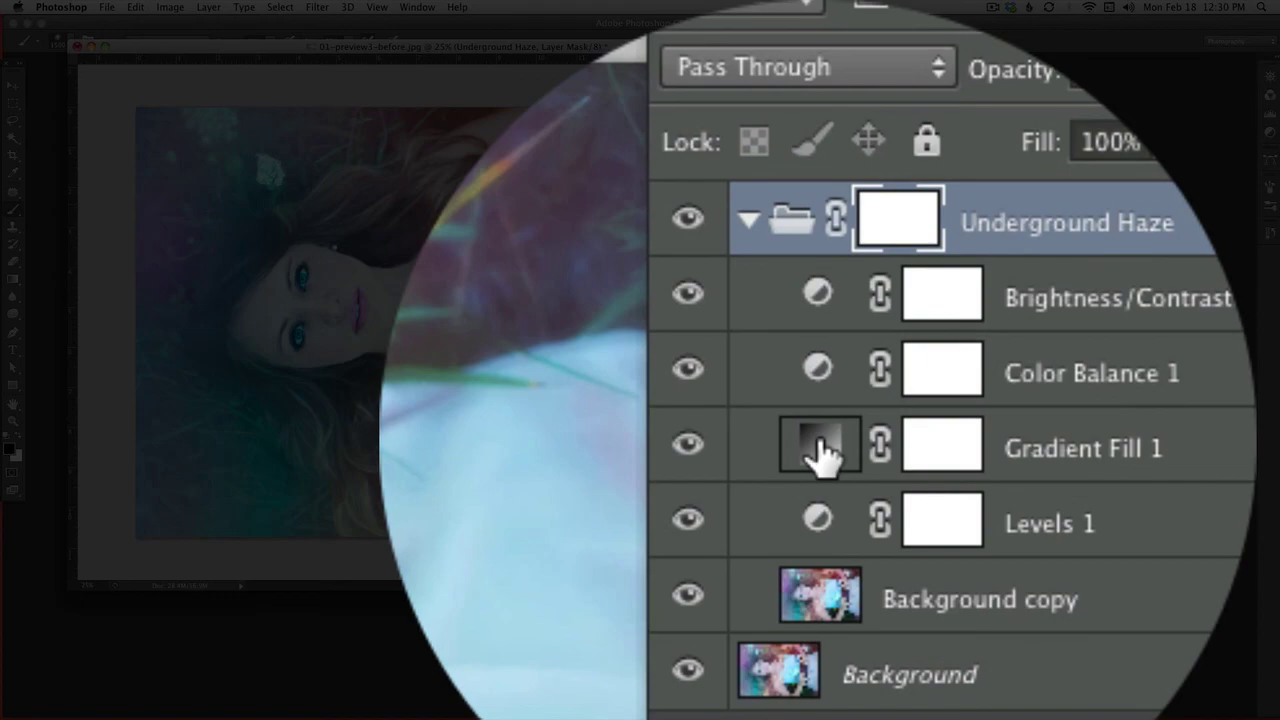
double_click(817, 205)
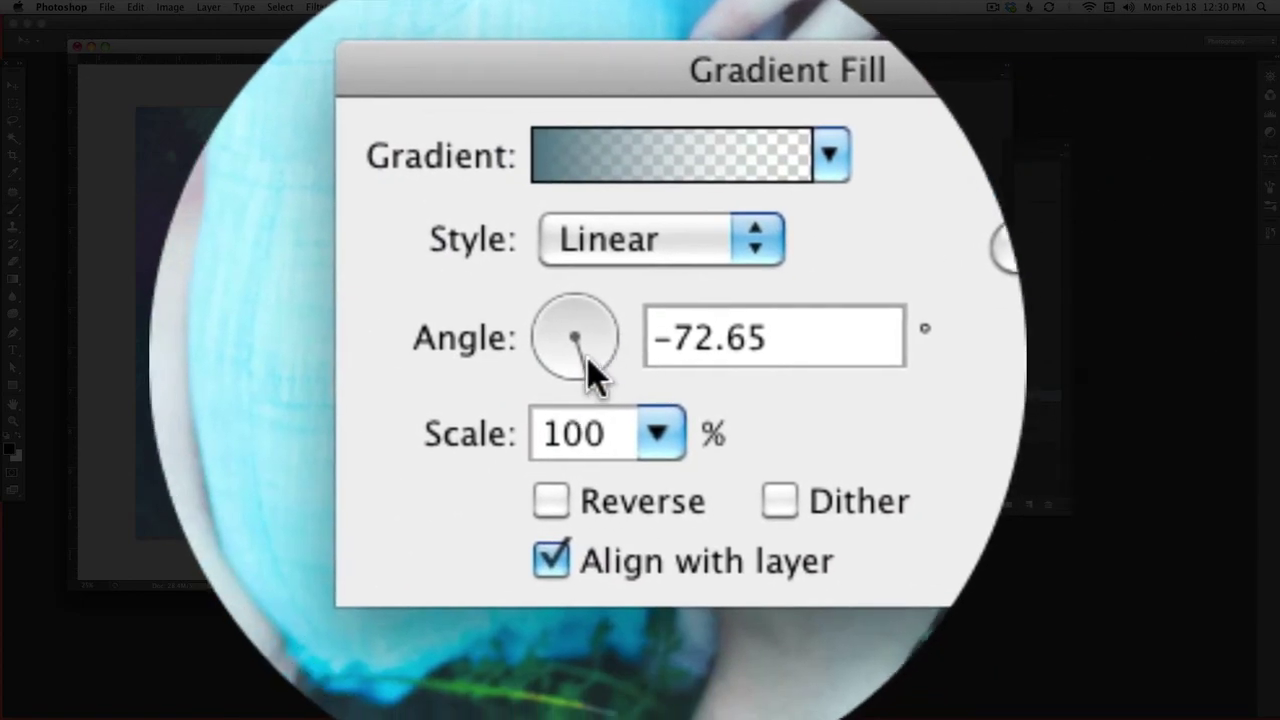
left_click_drag(440, 500, 390, 470)
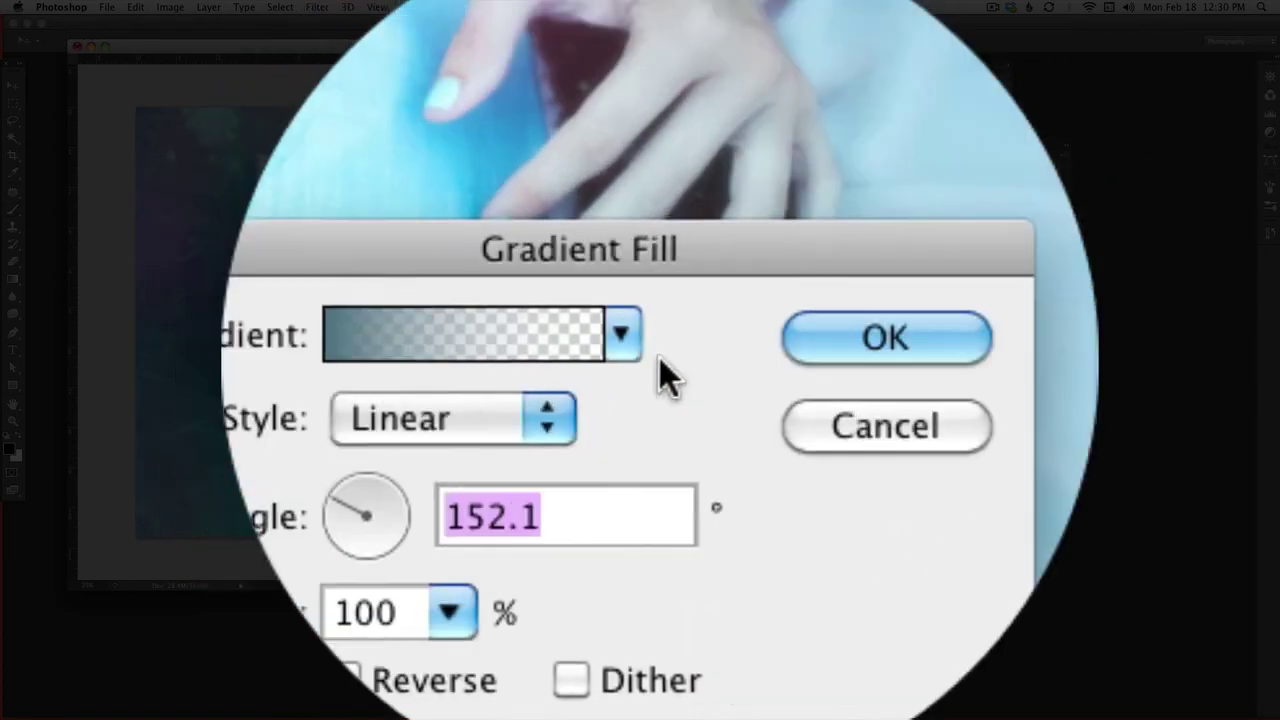
left_click(718, 298)
left_click(909, 109)
left_click_drag(912, 122, 936, 122)
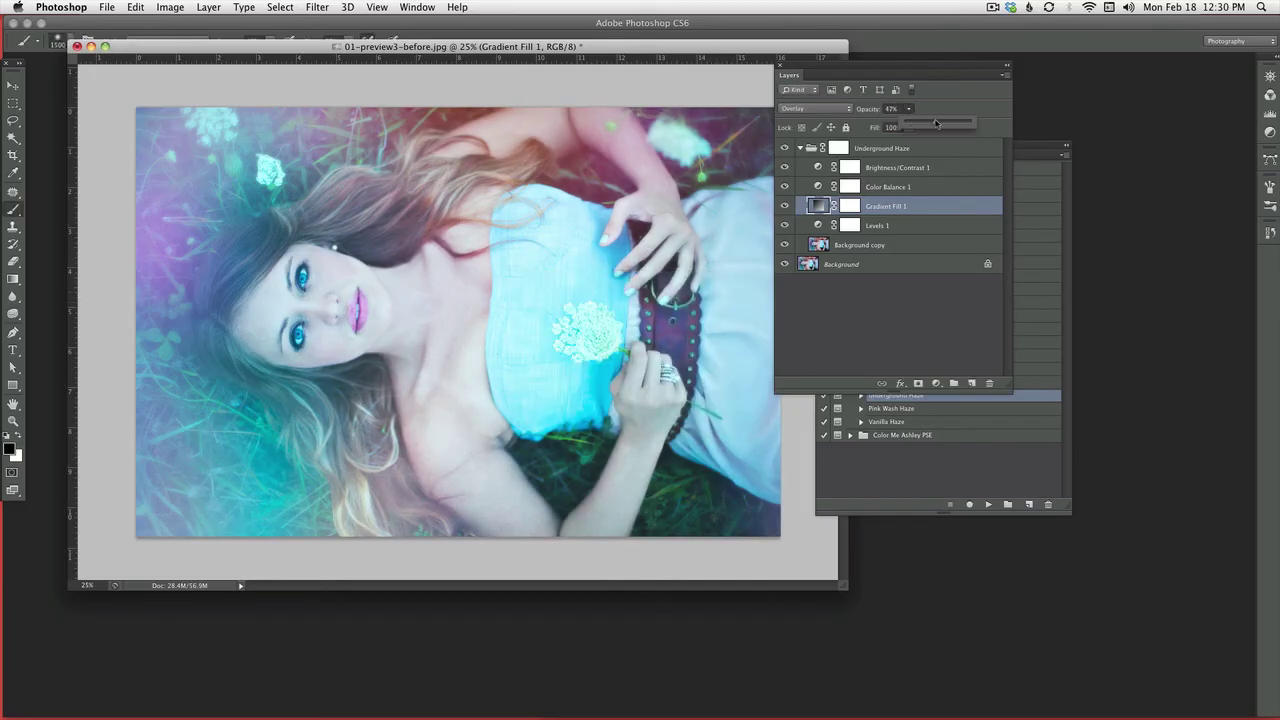
Set the midtone cyan–red value of the Color Balance 1 layer to -79 and close its properties
left_click(879, 186)
double_click(819, 186)
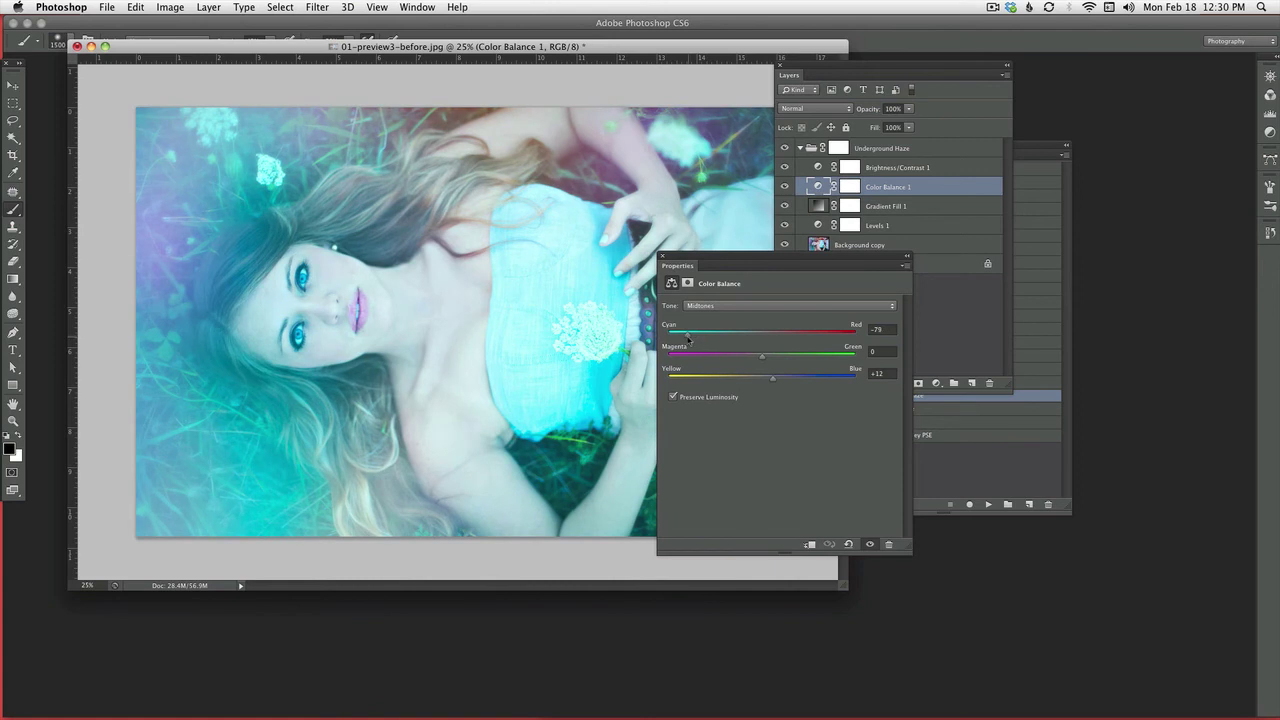
left_click(661, 256)
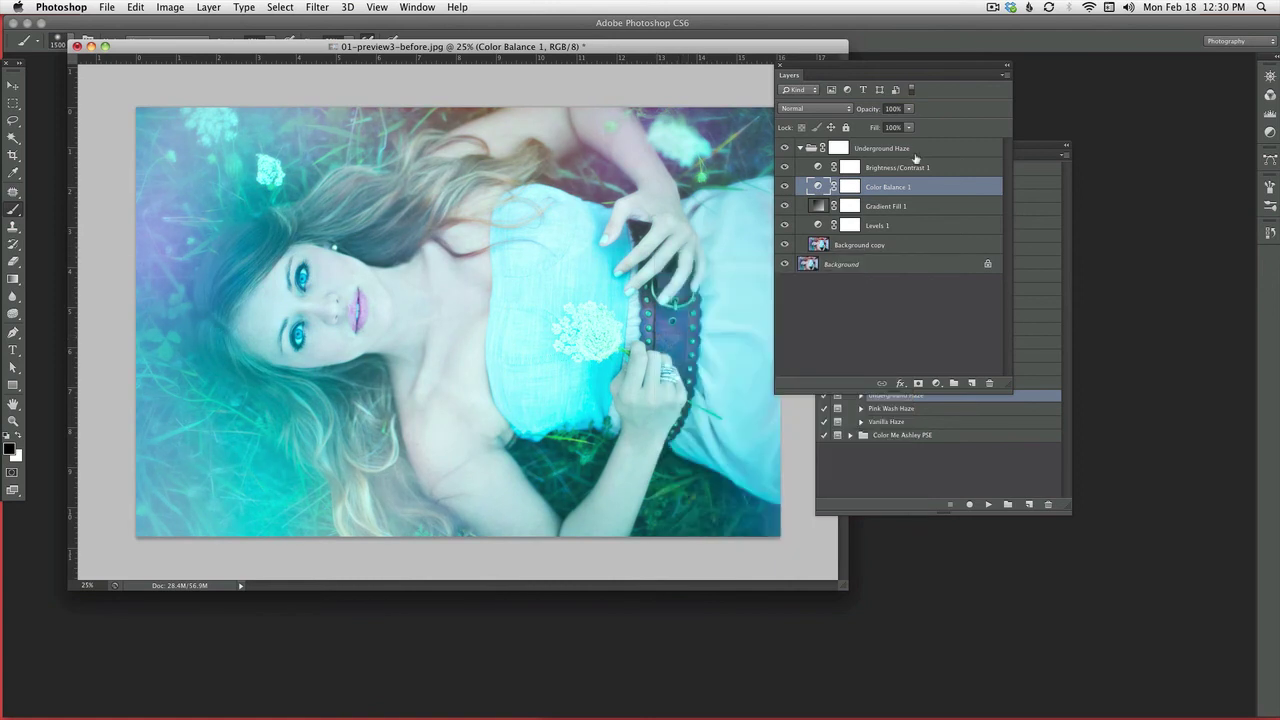
Delete the Underground Haze group and all the layers down to Background copy
left_click(925, 150)
left_click(915, 244, "shift")
left_click_drag(915, 245, 990, 384)
Run the Pink Wash Haze action and continue past its messages
left_click(932, 410)
left_click(988, 504)
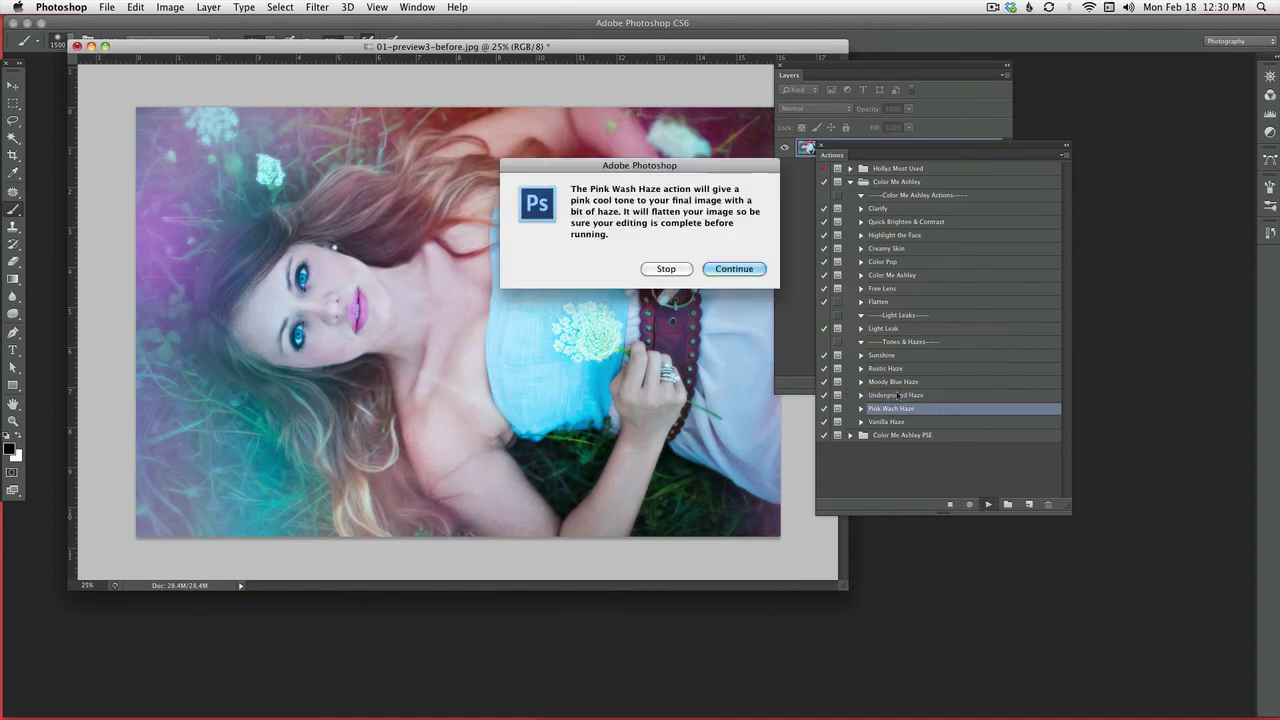
left_click(738, 267)
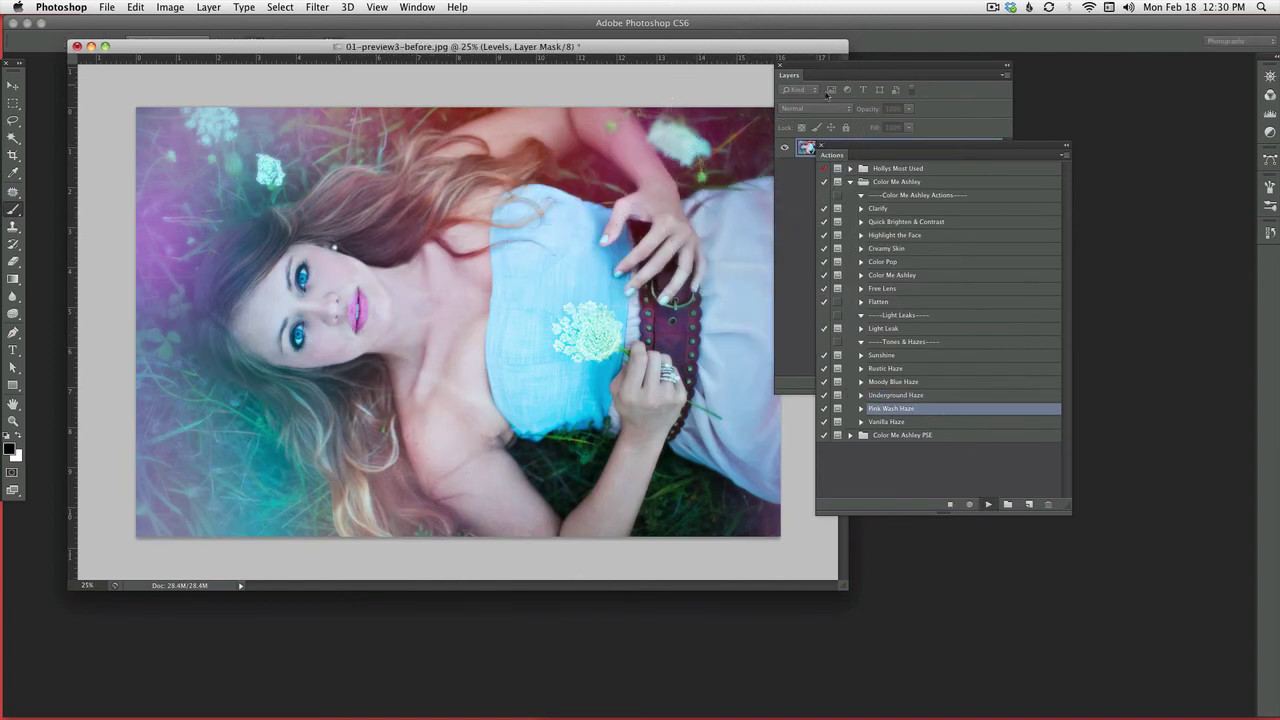
left_click(722, 270)
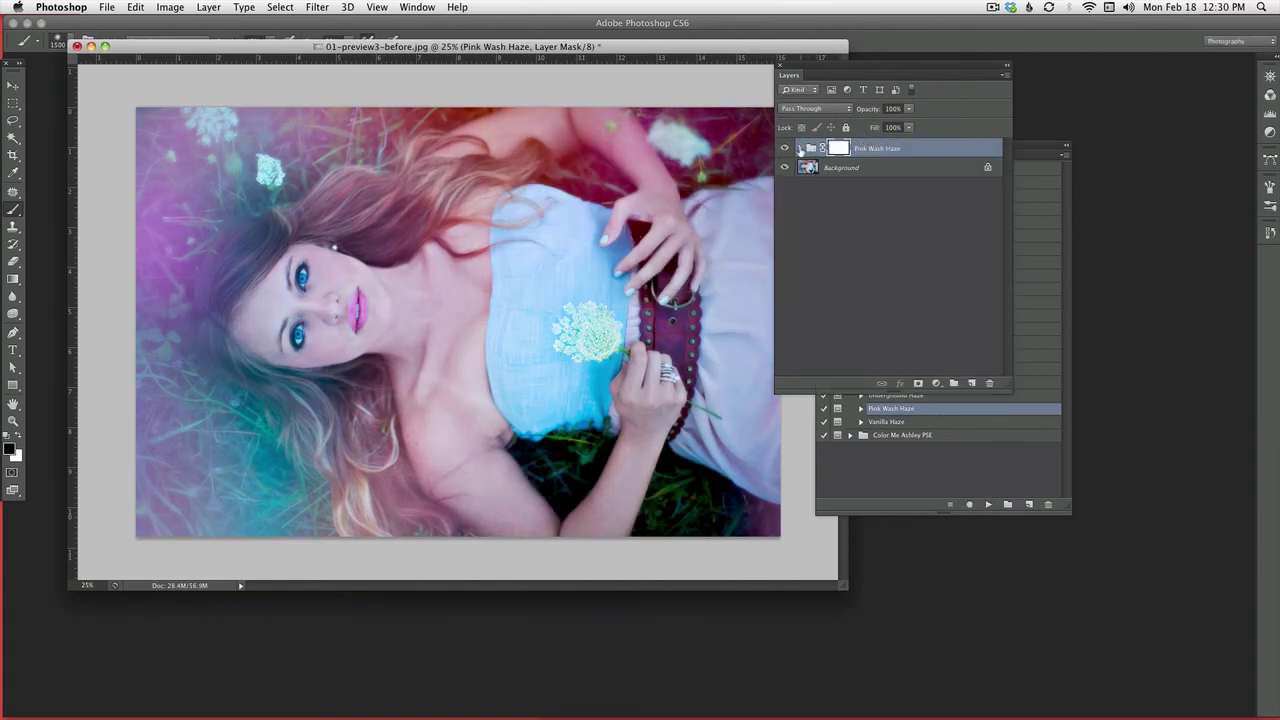
Recolor the Pink fill layer in the Pink Wash Haze group to #802370 and set its opacity to 48%
double_click(818, 168)
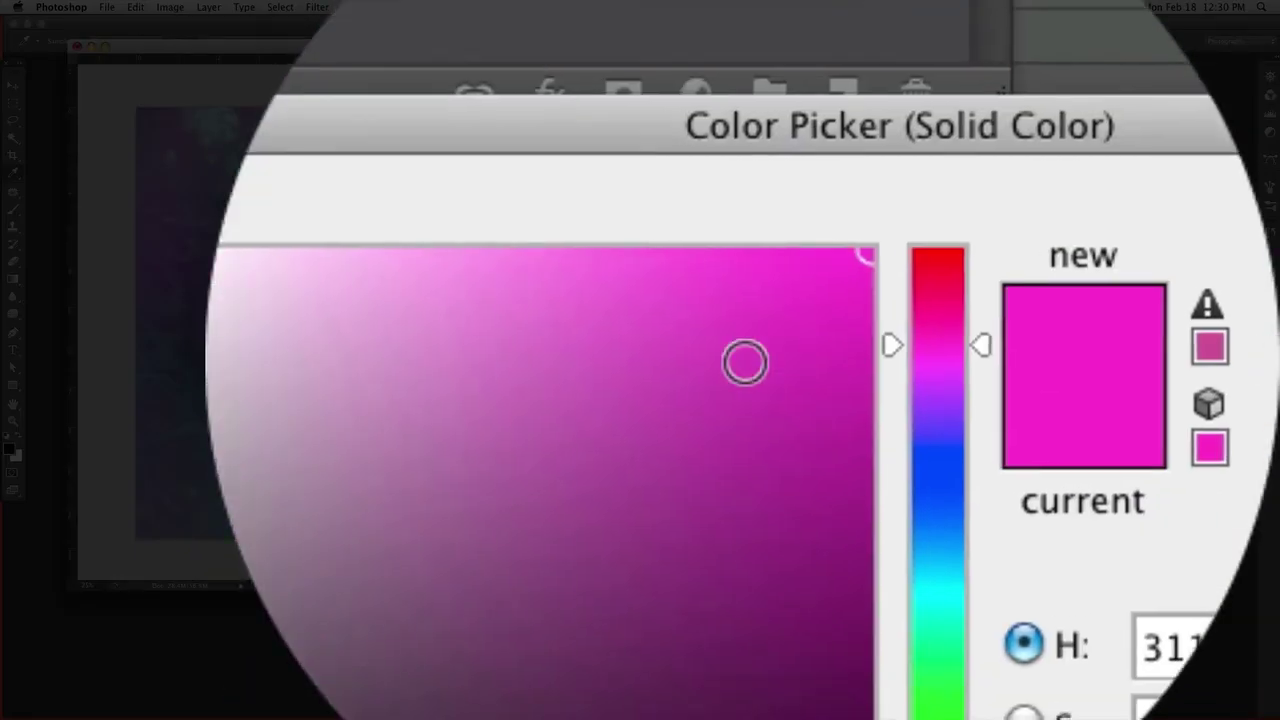
mouse_move(745, 362)
left_mouse_down()
mouse_move(775, 409)
mouse_move(692, 586)
mouse_move(627, 675)
mouse_move(532, 375)
mouse_move(769, 606)
mouse_move(888, 665)
mouse_move(981, 547)
mouse_move(896, 584)
left_mouse_up()
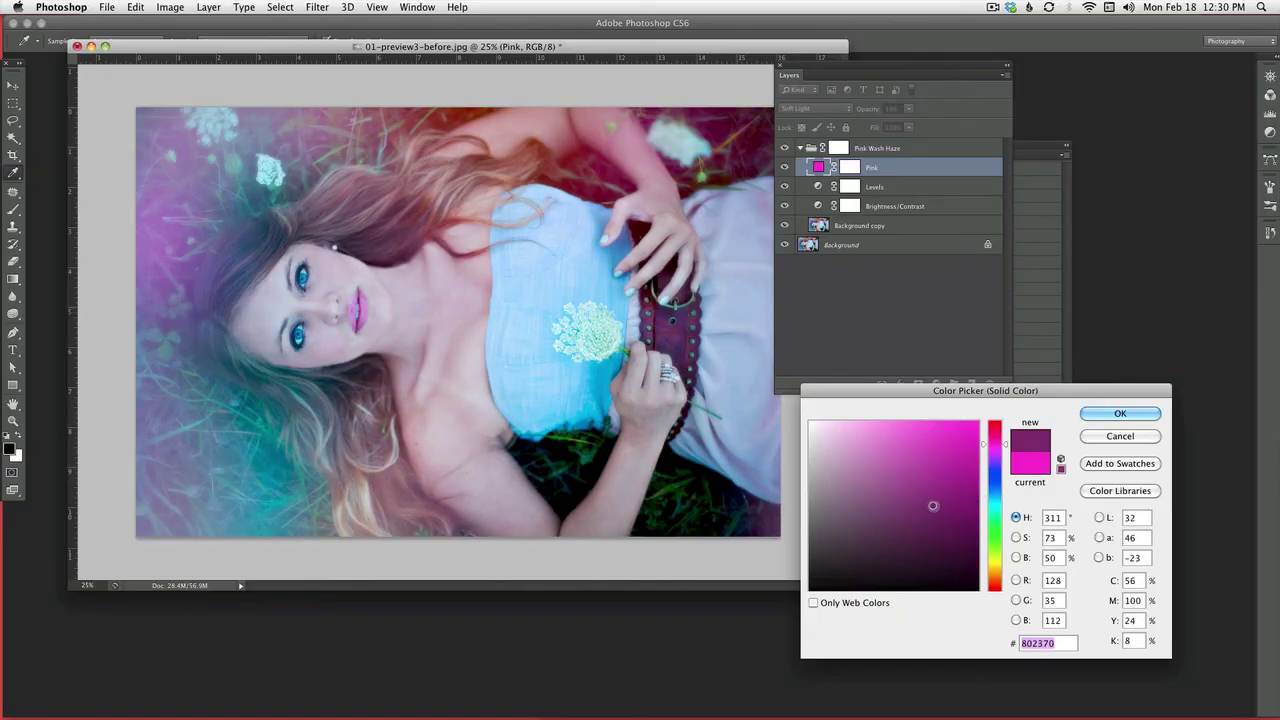
left_click(1112, 414)
left_click(909, 109)
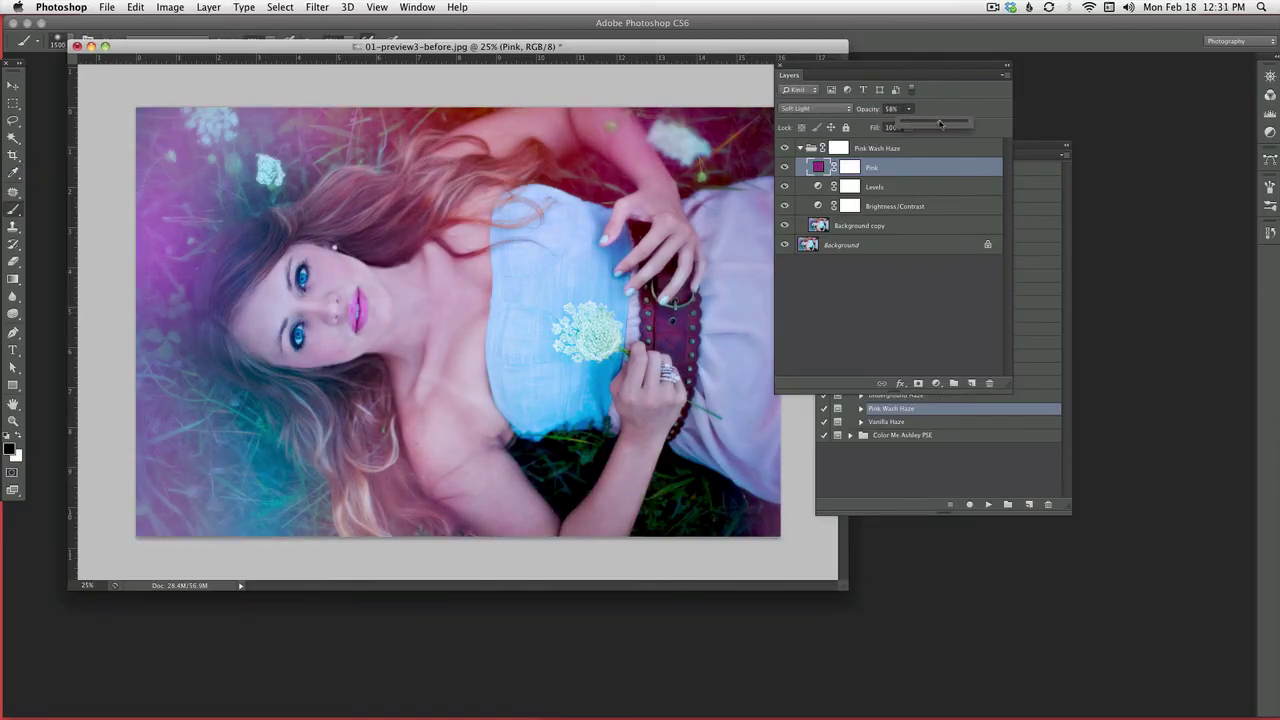
left_click_drag(940, 123, 964, 123)
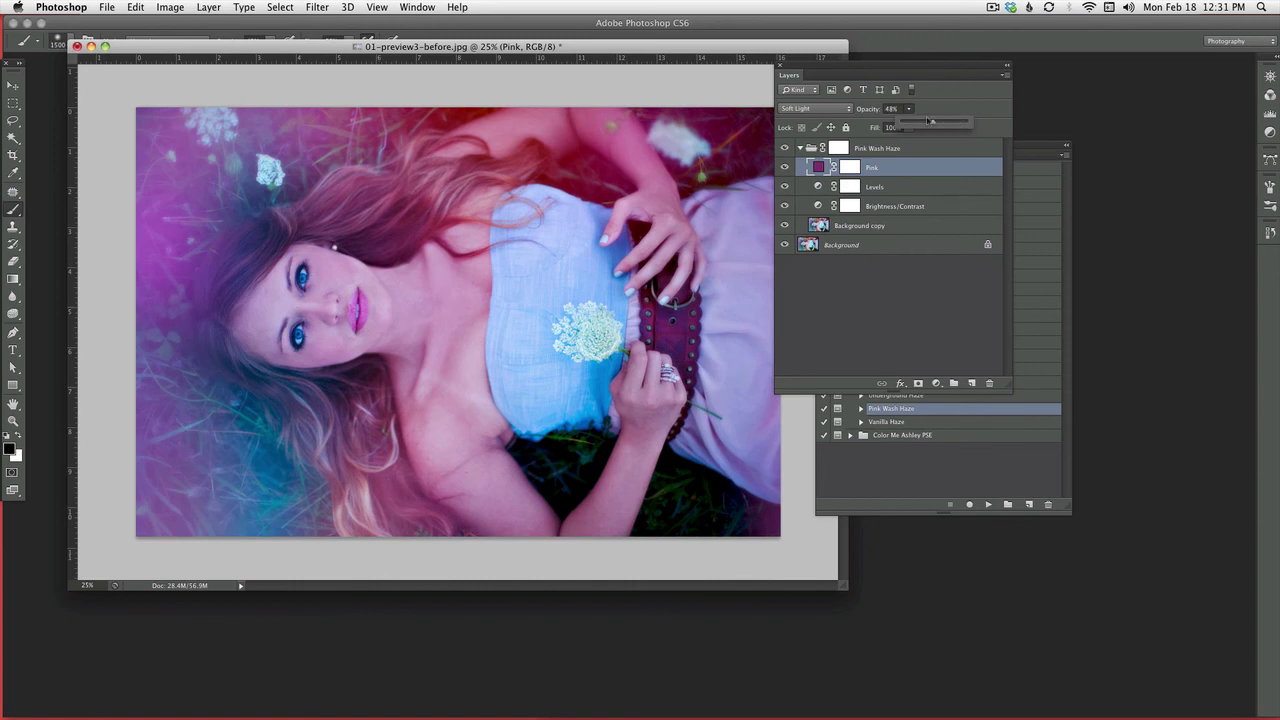
Delete the Pink Wash Haze group together with all the layers inside it
left_click(924, 152)
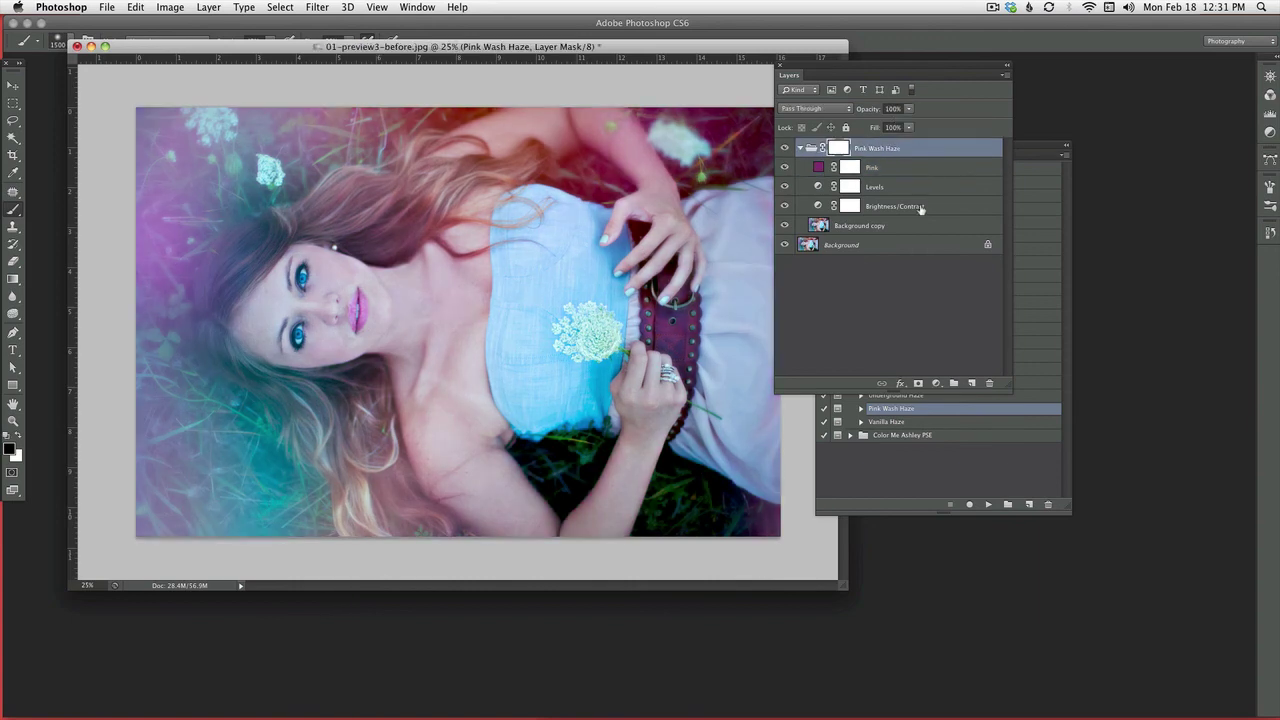
left_click(919, 227, "shift")
left_click_drag(919, 227, 988, 383)
Run the Vanilla Haze action and continue past its messages
left_click(886, 421)
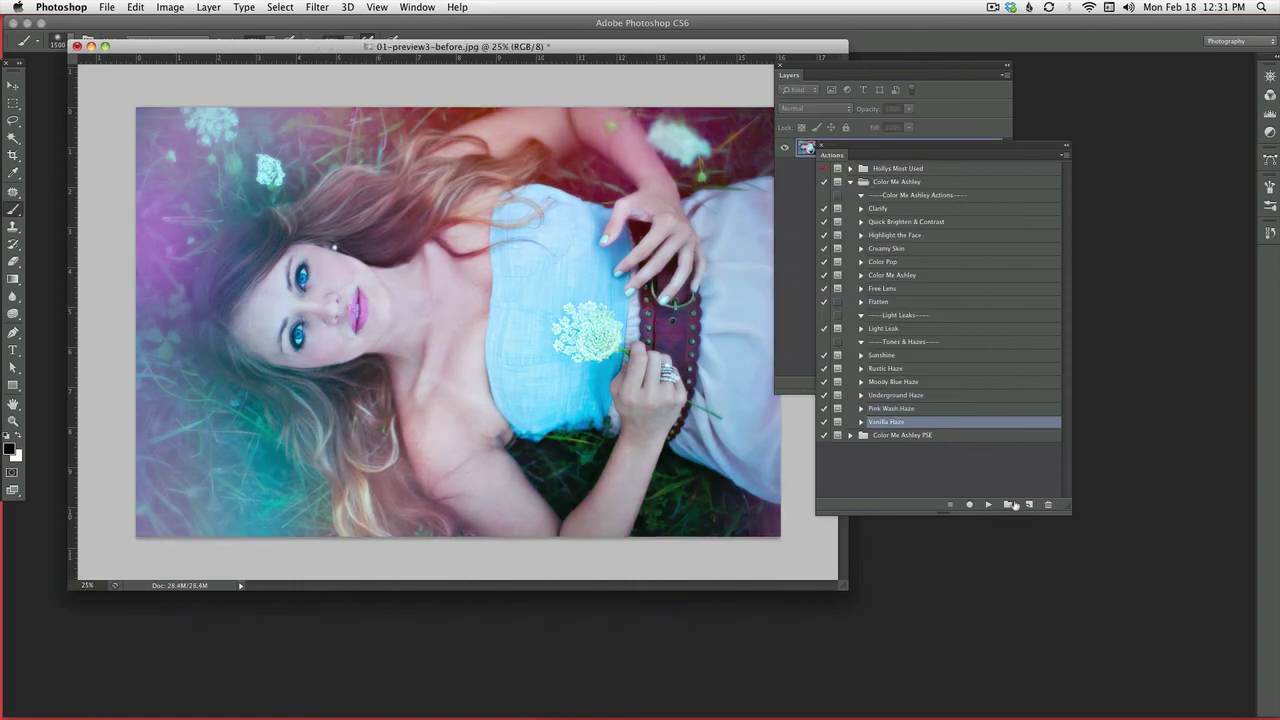
left_click(988, 504)
left_click(731, 267)
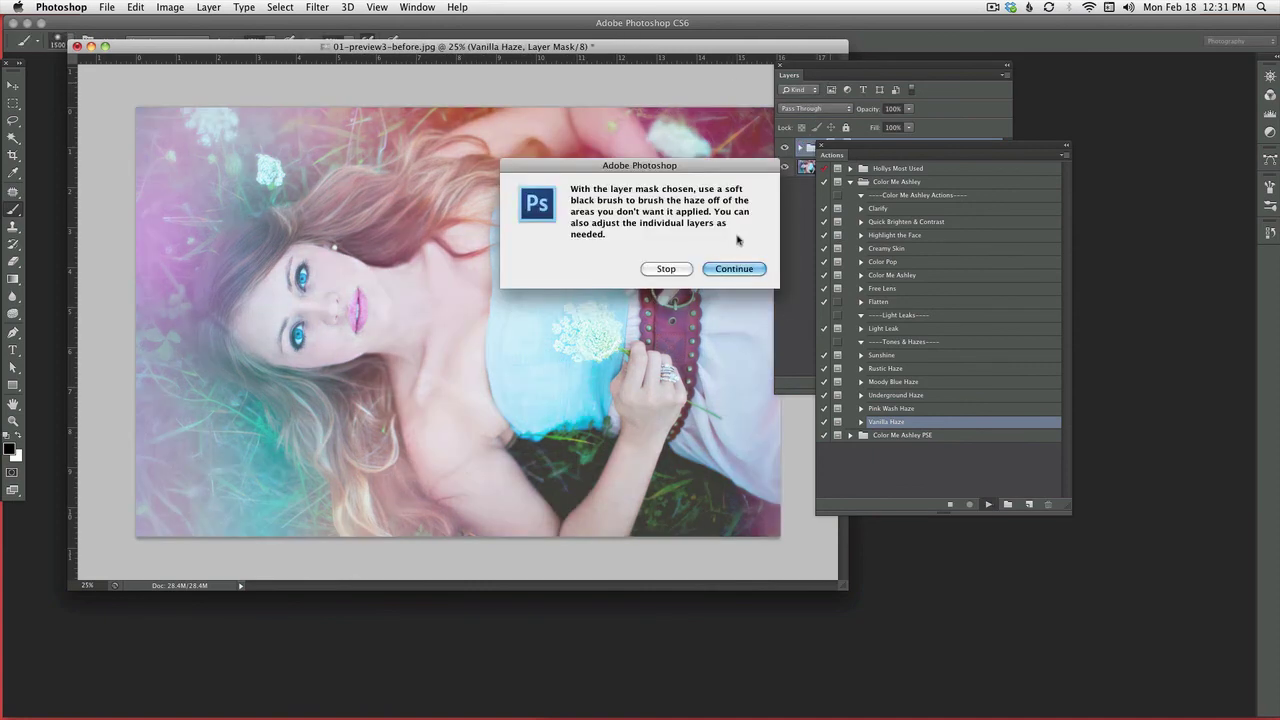
left_click(728, 268)
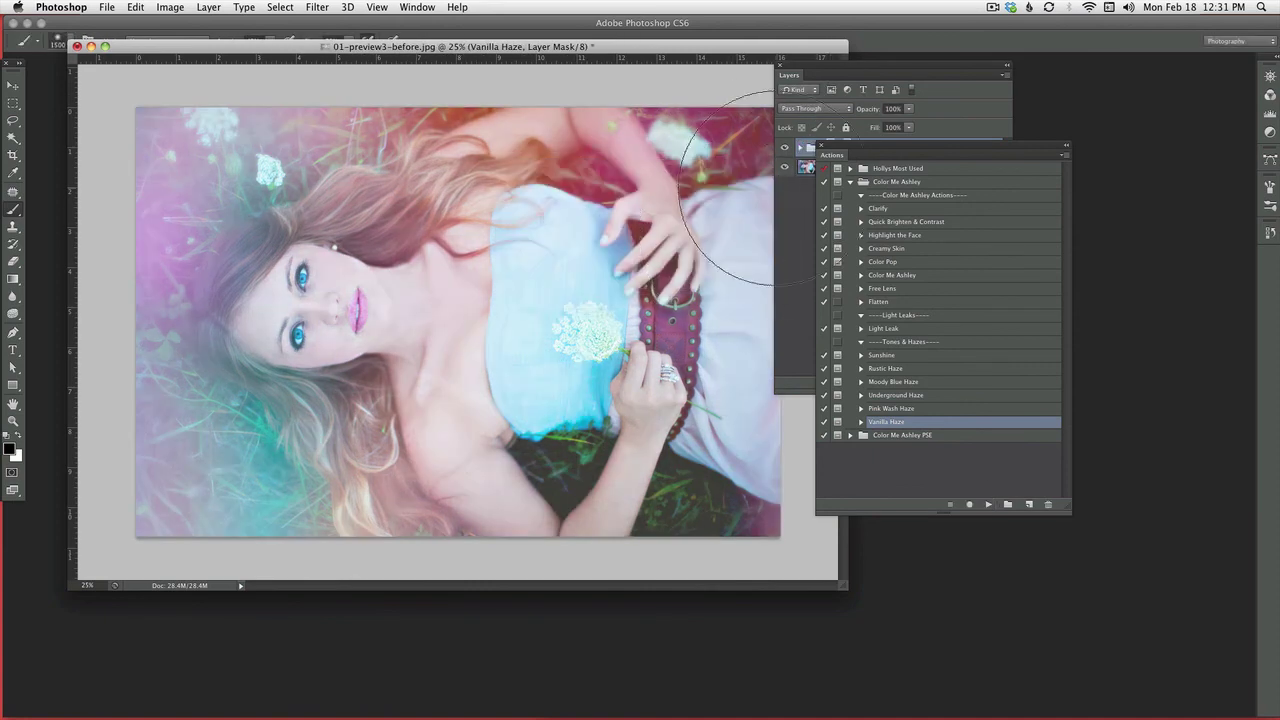
Set the Brightness & Contrast Adjustment layer in the Vanilla Haze group to brightness -8 and contrast 66
left_click(799, 148)
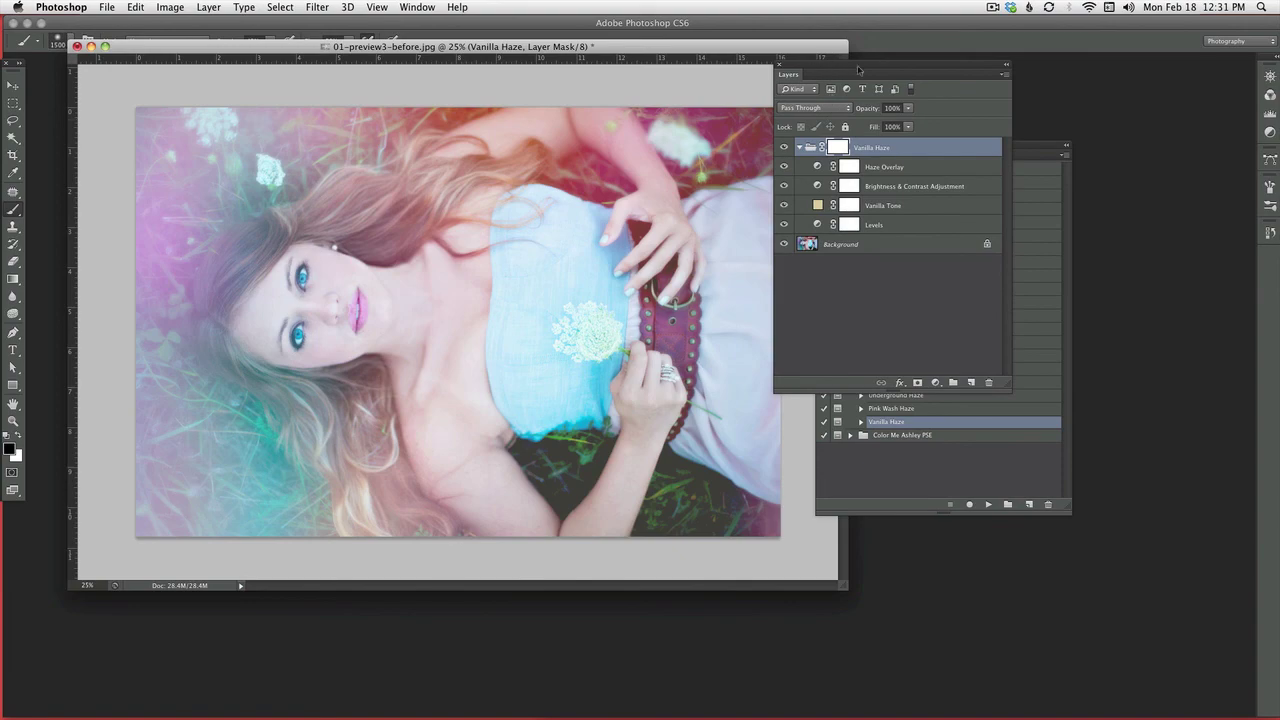
double_click(817, 186)
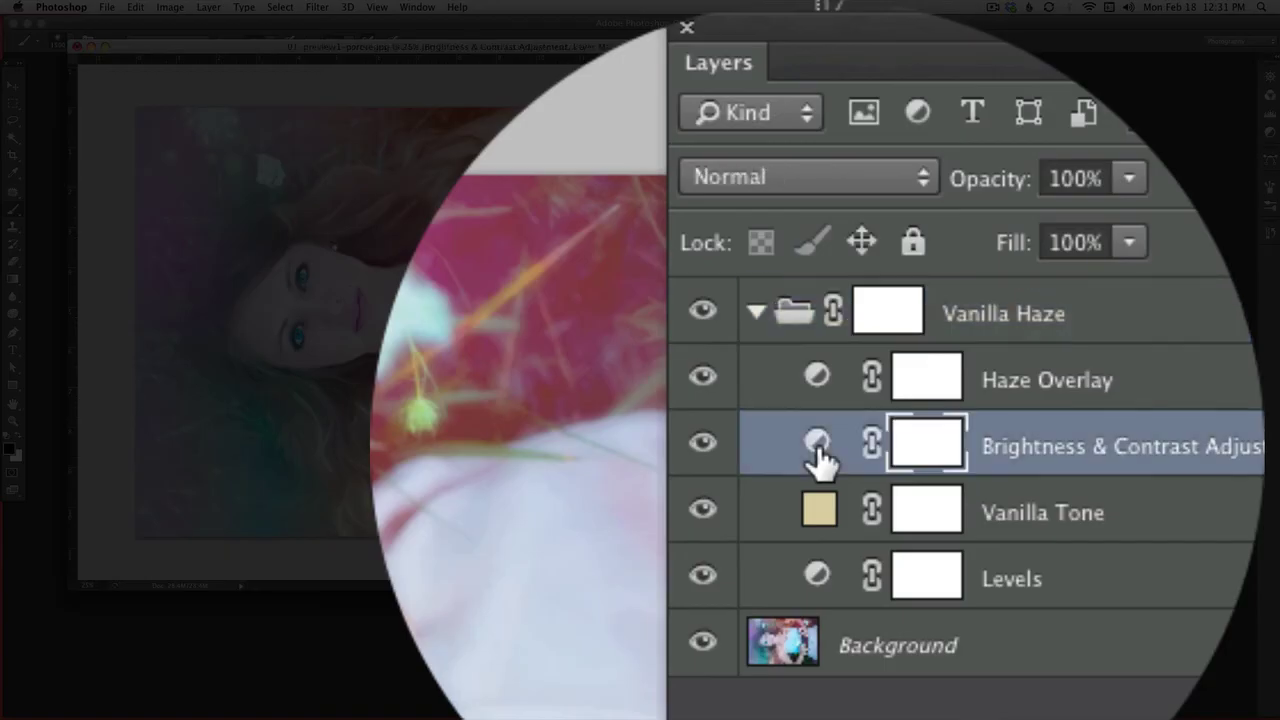
left_click_drag(780, 336, 837, 370)
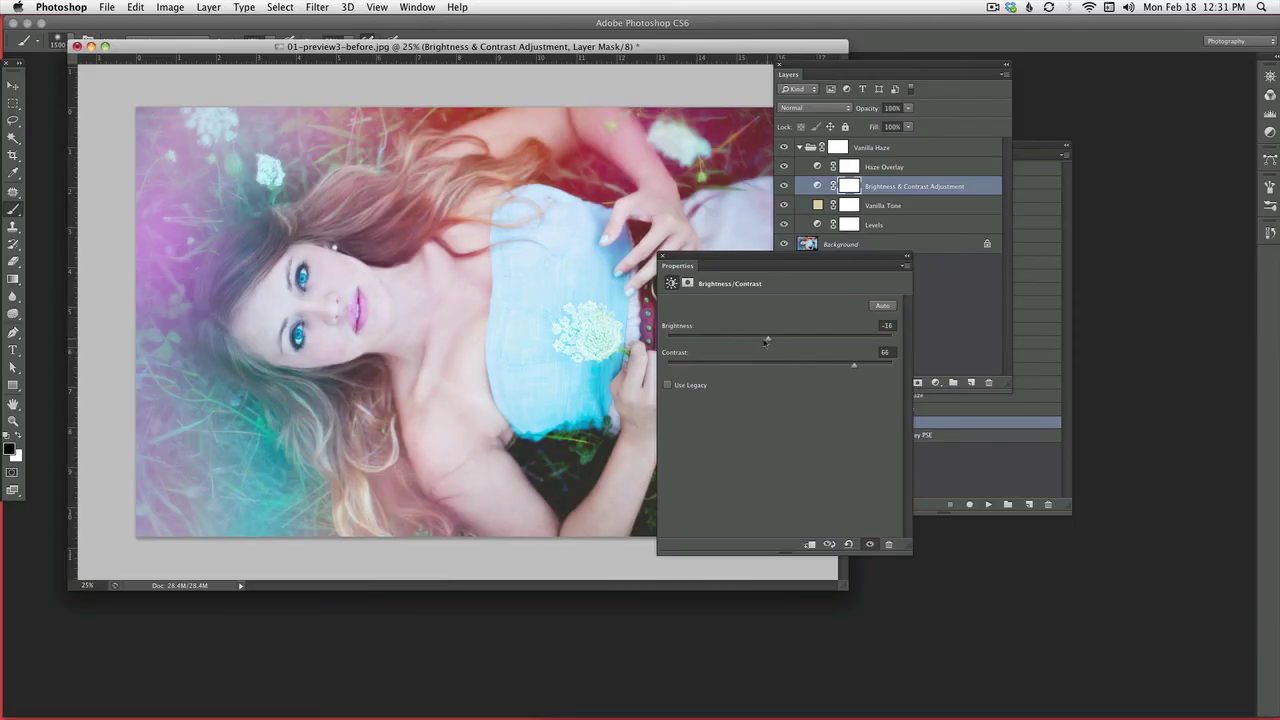
left_click_drag(766, 339, 777, 339)
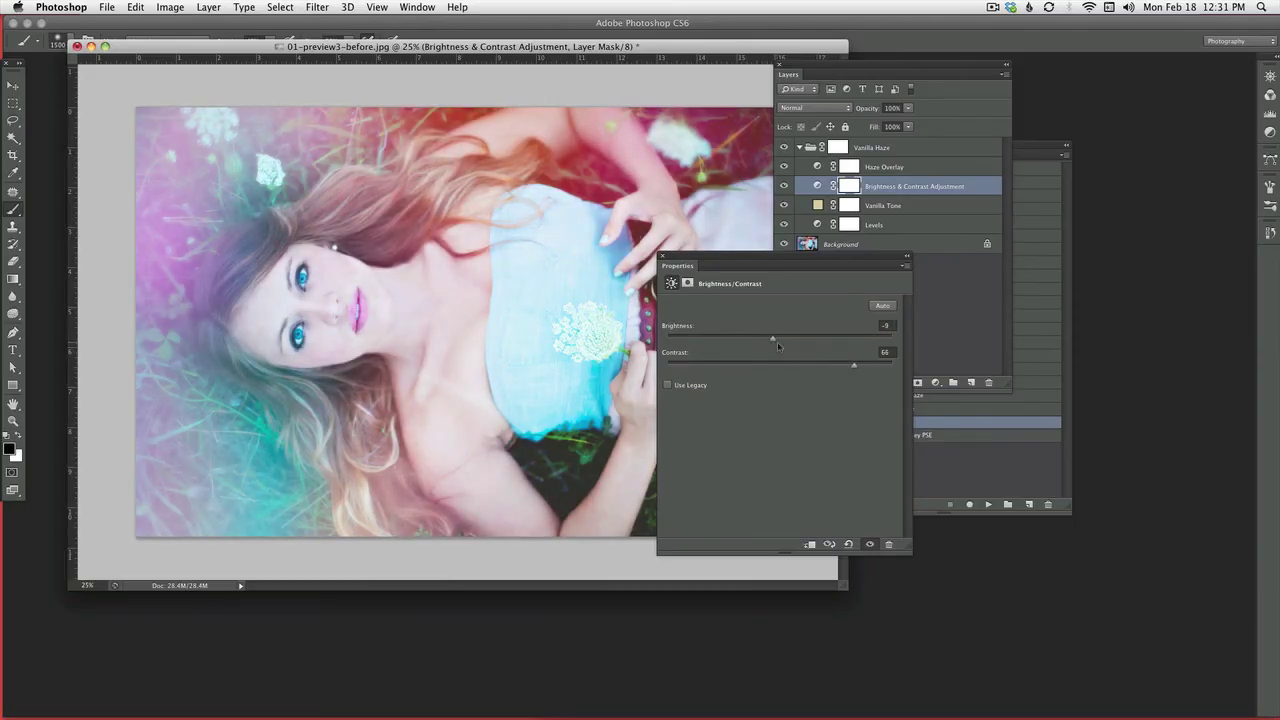
left_click(662, 256)
Set the Brightness & Contrast Adjustment layer's opacity to 78% and the Levels layer's to 58%, finishing with the Haze Overlay layer selected
left_click(907, 108)
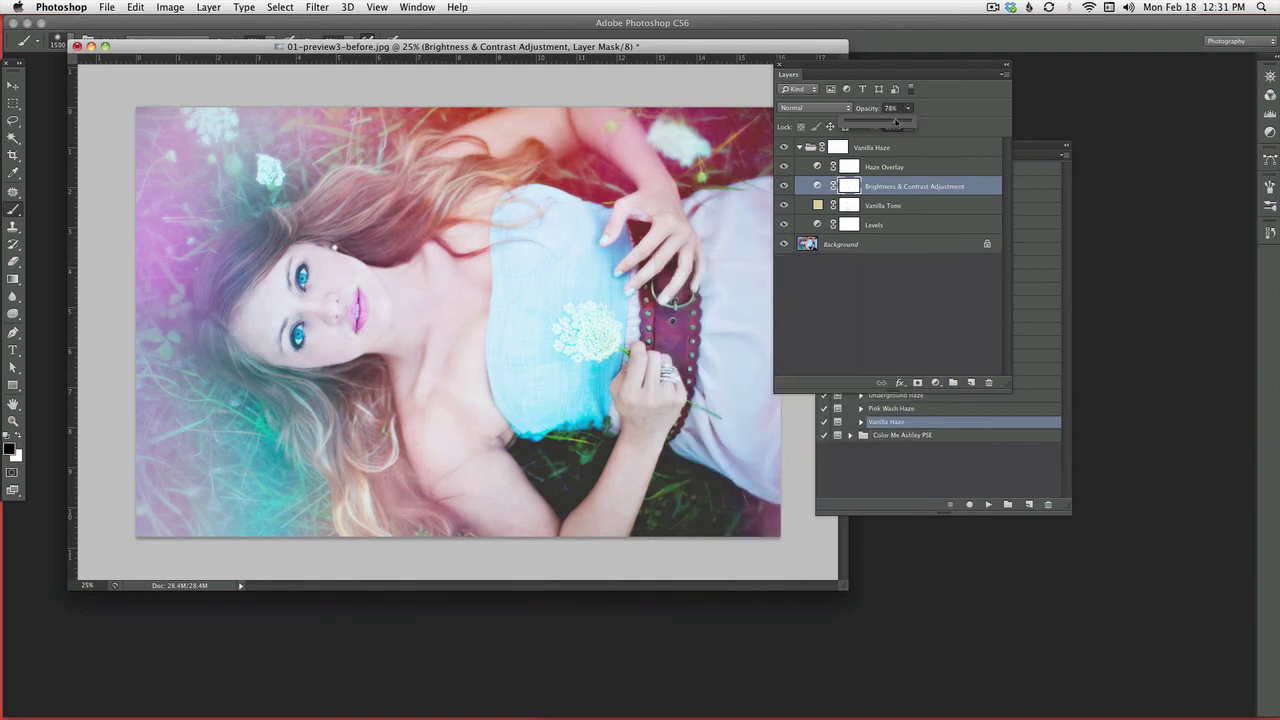
left_click(848, 224)
left_click(908, 108)
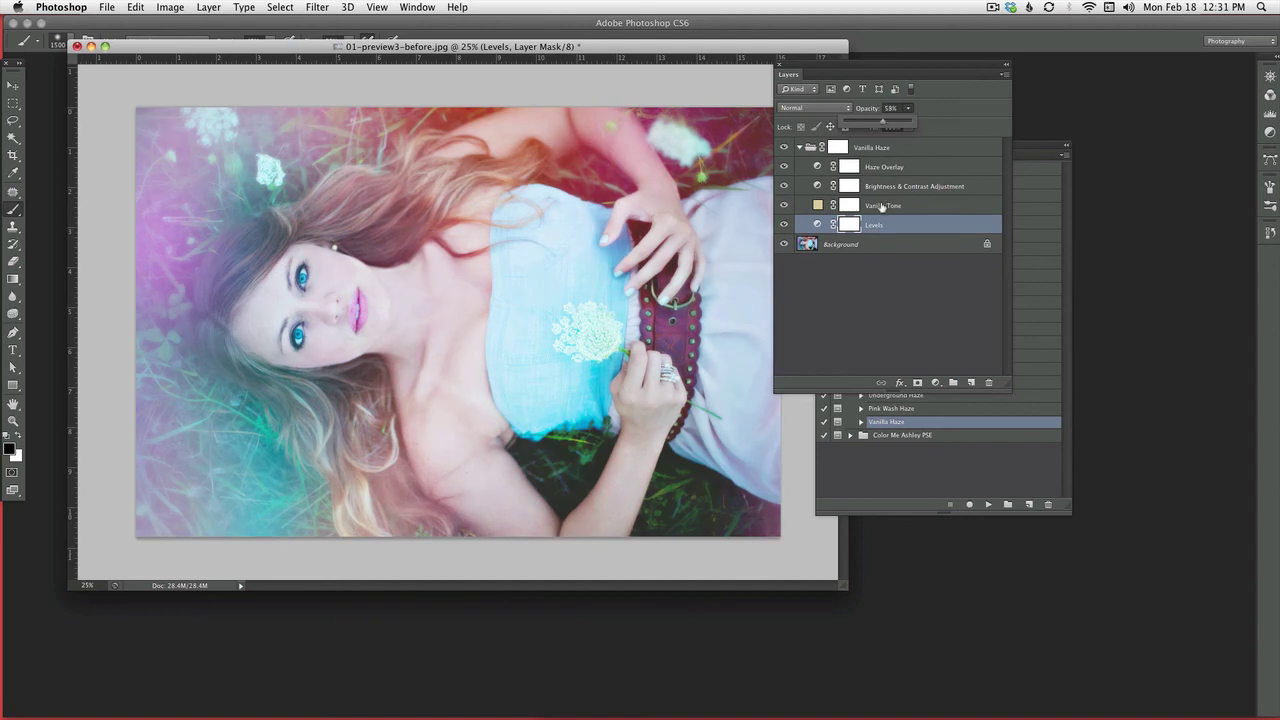
left_click(884, 167)
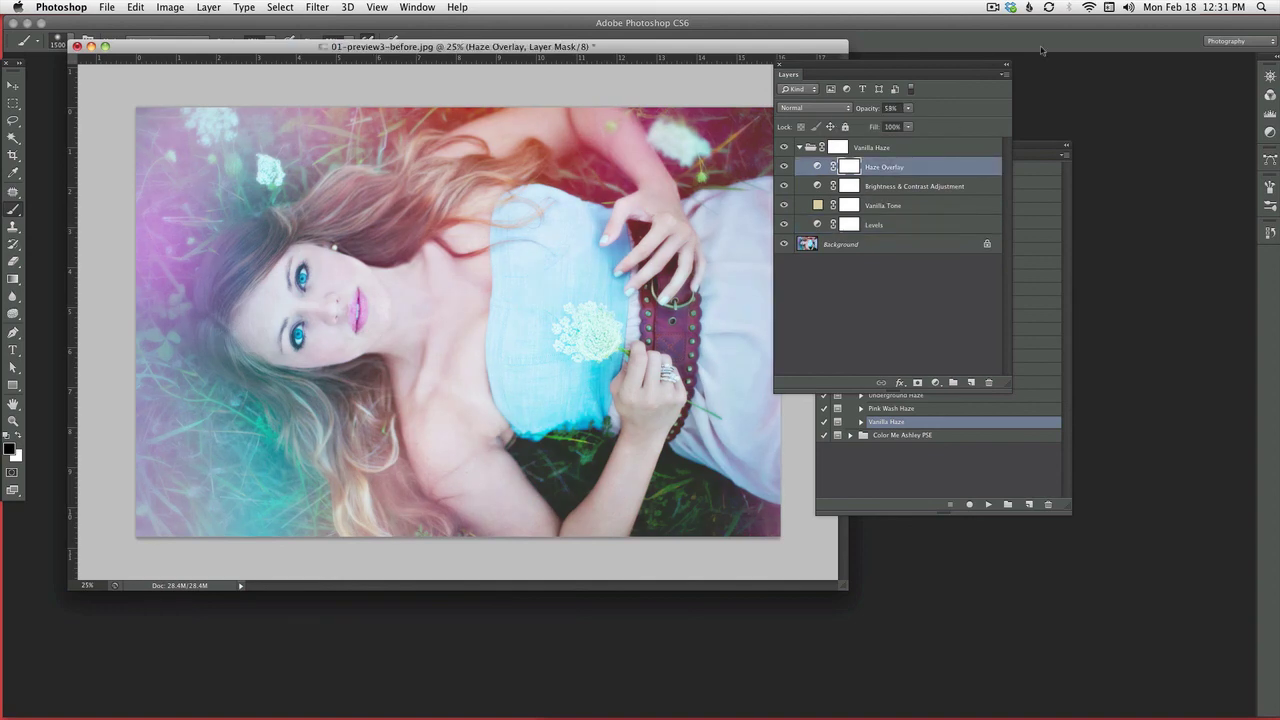